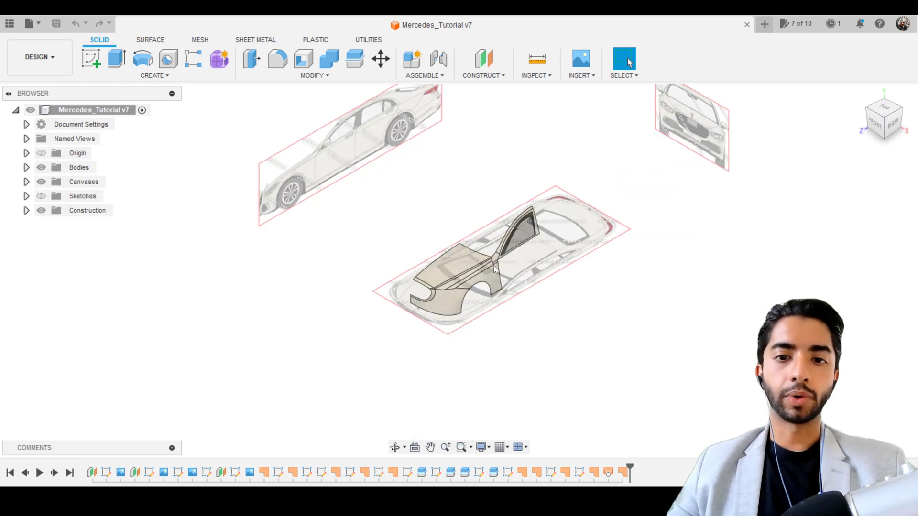
# Compare the fender in the front and side views, then centre it in the front view.
pyautogui.scroll(4, 494, 269)
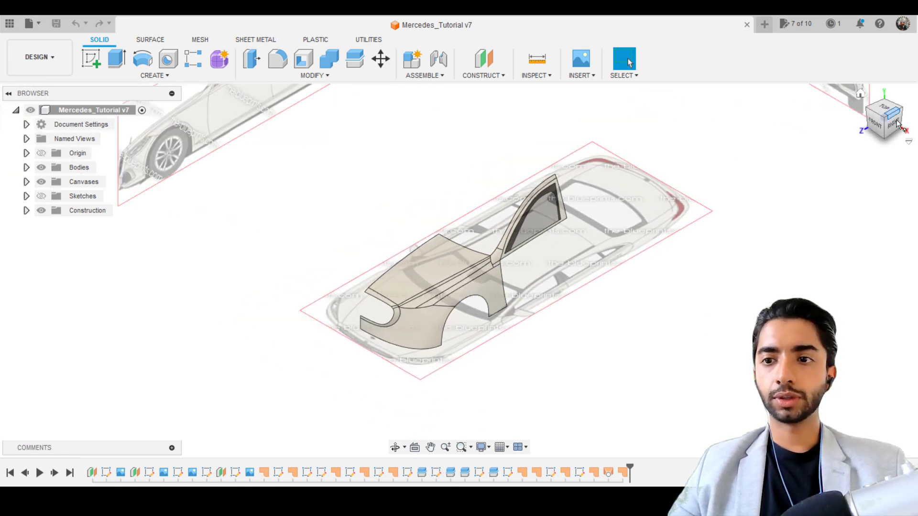
pyautogui.click(879, 122)
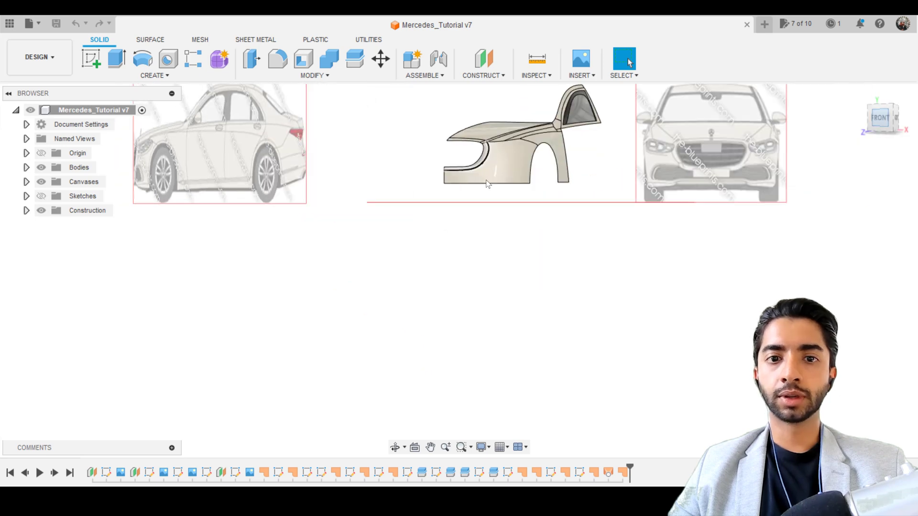
pyautogui.scroll(5, 430, 268)
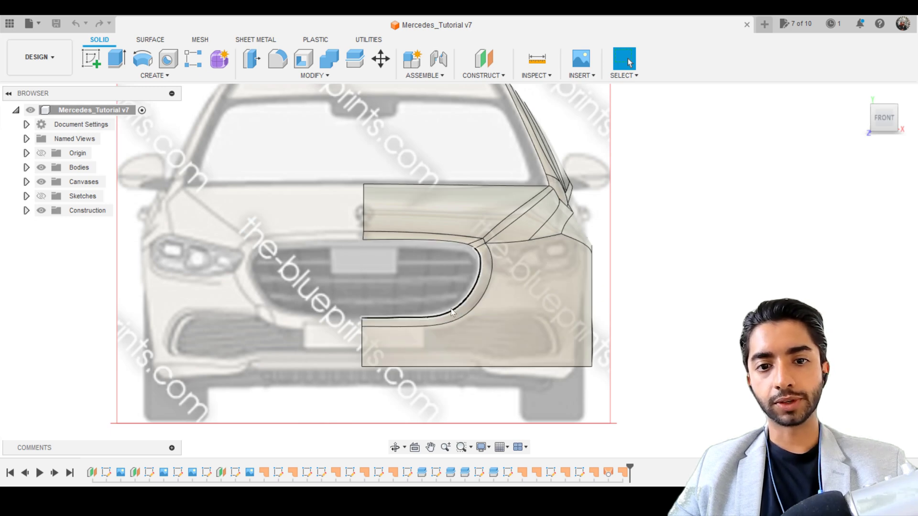
pyautogui.scroll(-2, 389, 273)
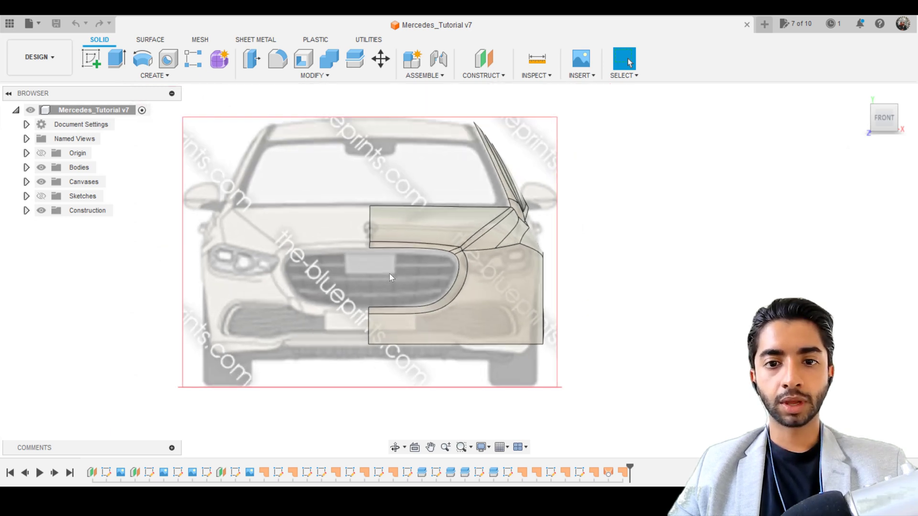
pyautogui.scroll(2, 389, 273)
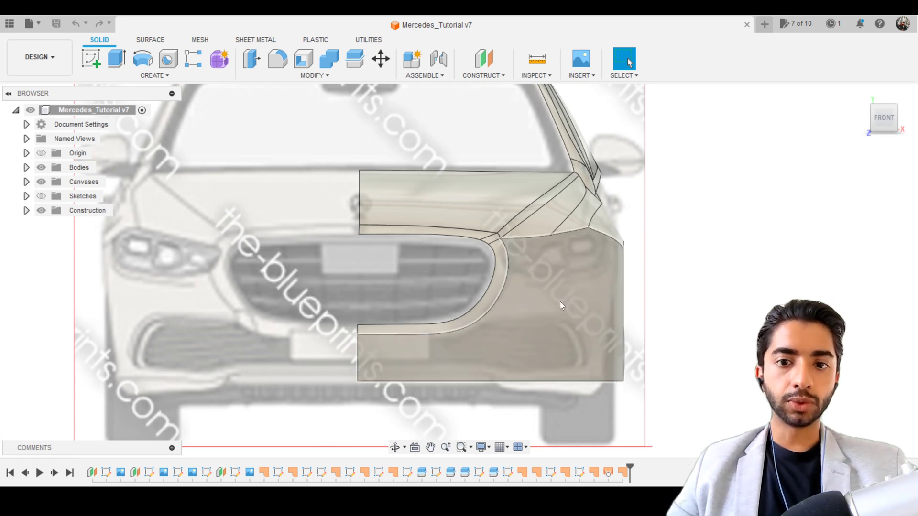
pyautogui.click(907, 120)
pyautogui.scroll(-2, 527, 300)
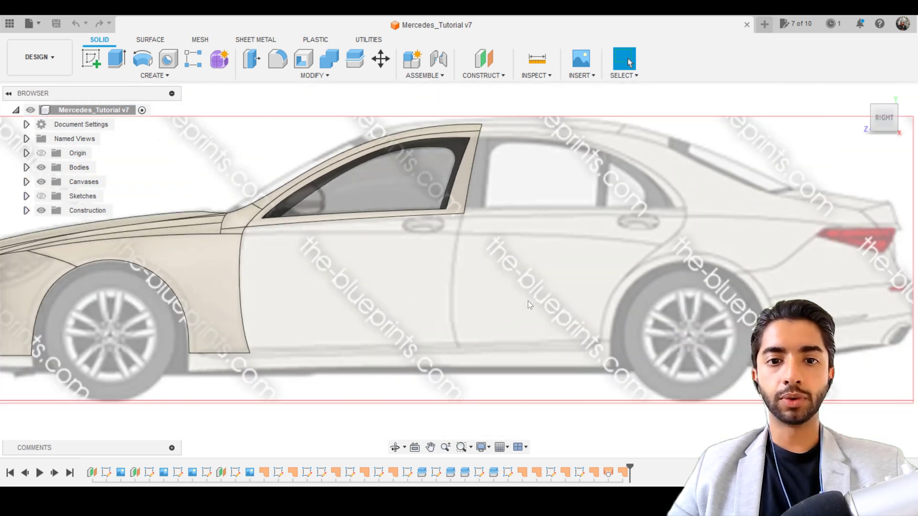
pyautogui.click(862, 118)
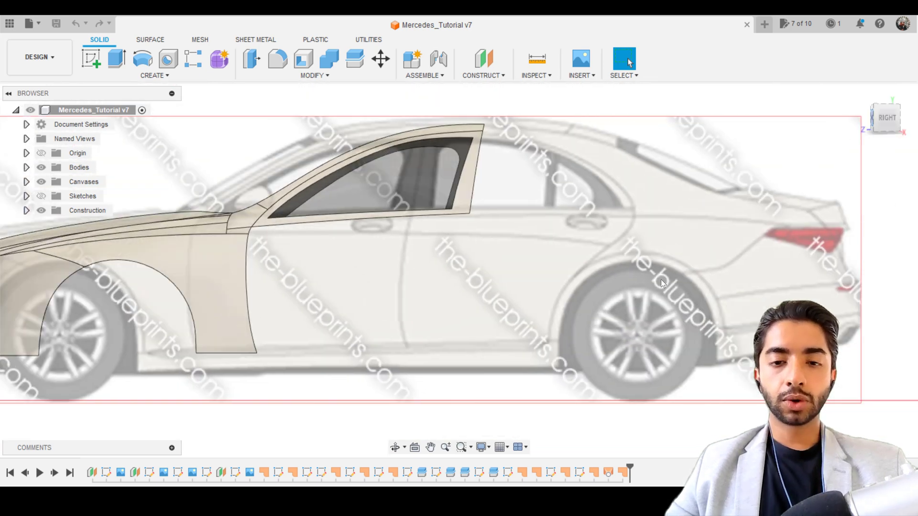
pyautogui.moveTo(543, 305); pyautogui.dragTo(550, 284, button='middle')
pyautogui.scroll(2, 583, 287)
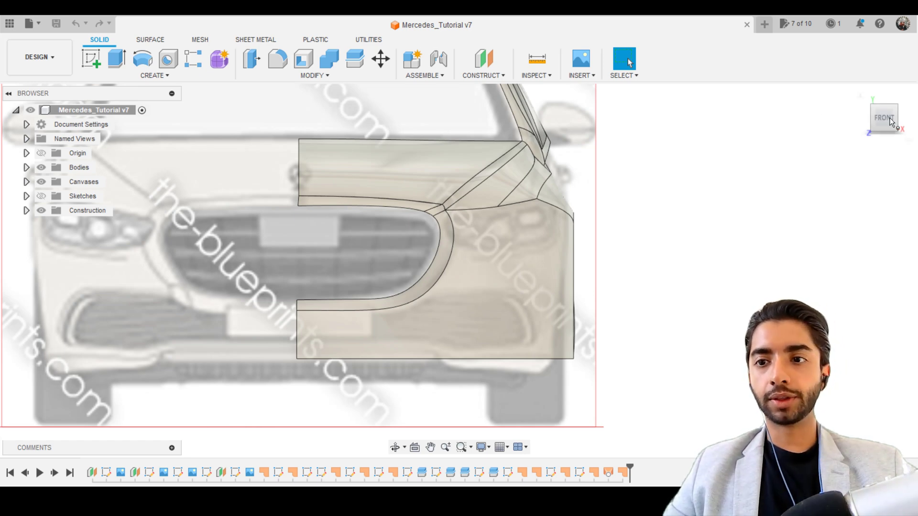
# Recheck the fender against the side blueprint, then centre it again against the front blueprint.
pyautogui.click(905, 119)
pyautogui.scroll(-3, 604, 231)
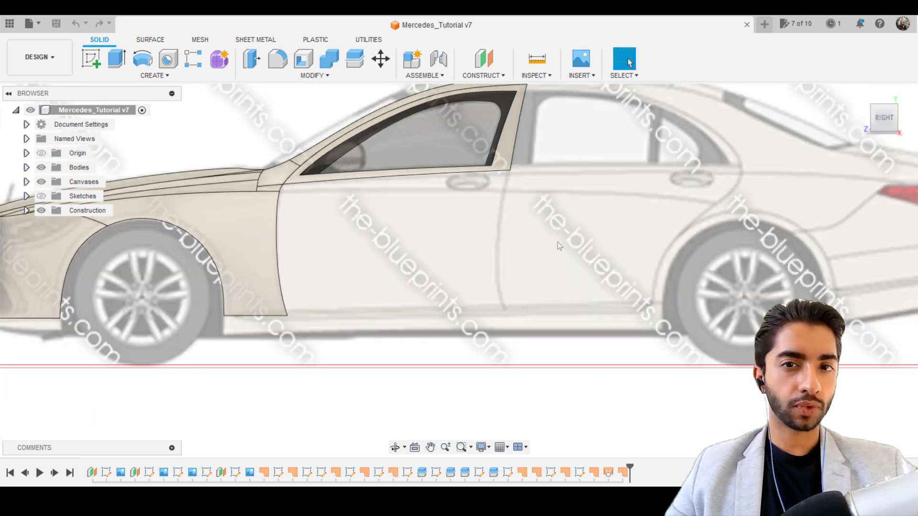
pyautogui.moveTo(853, 135)
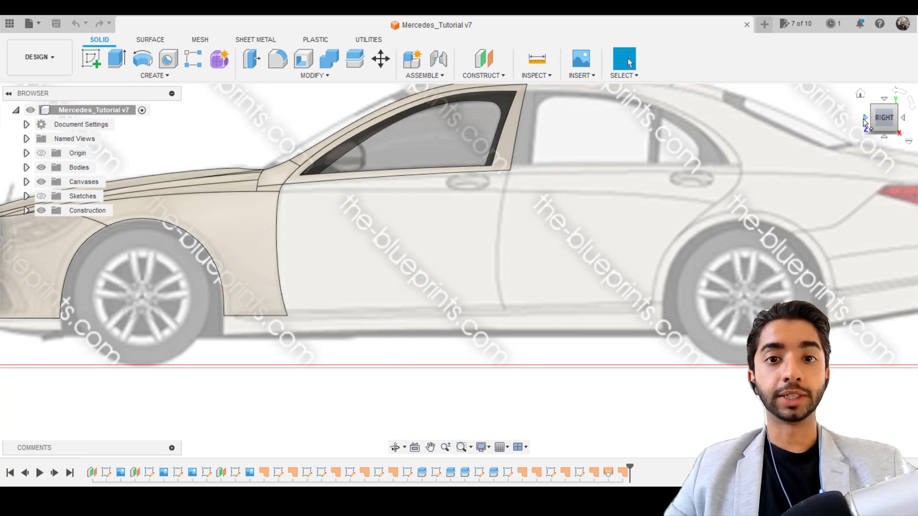
pyautogui.click(864, 118)
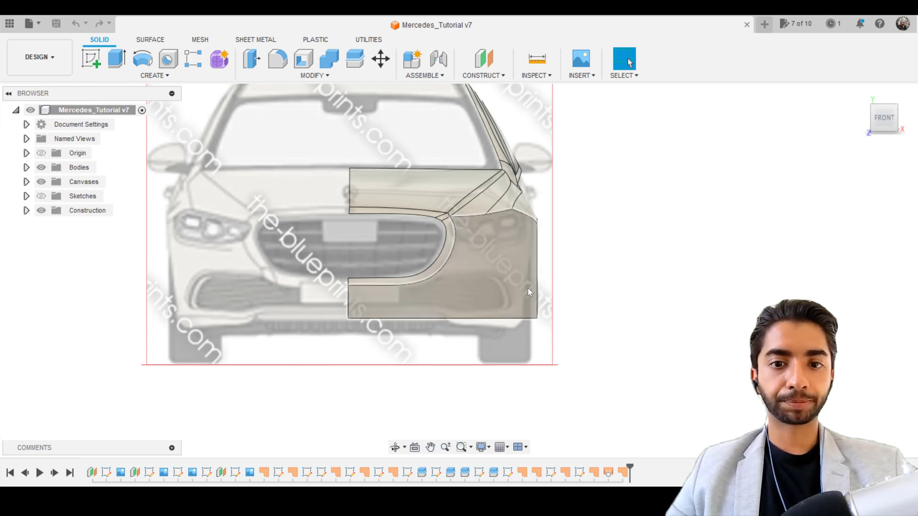
pyautogui.scroll(3, 528, 288)
pyautogui.moveTo(509, 274); pyautogui.dragTo(569, 314, button='middle')
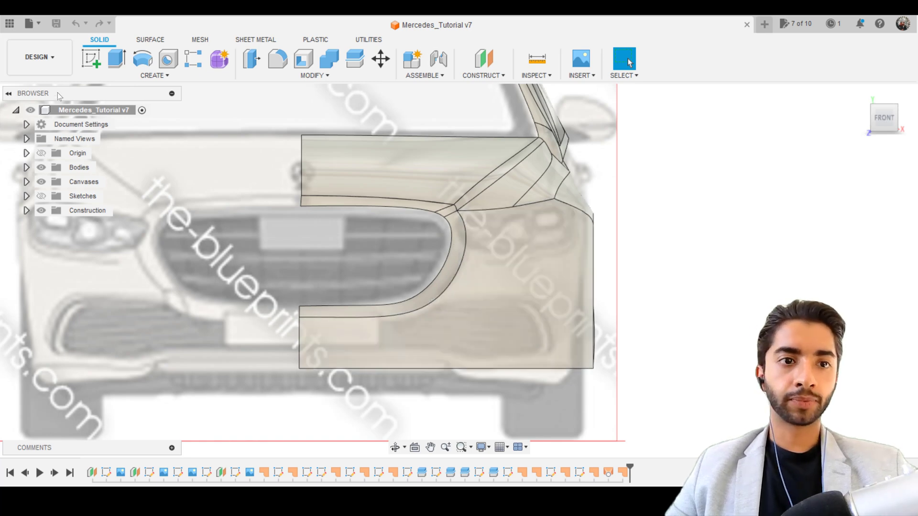
# Switch to the Surface tools, frame the grille opening's lower edge, and start a new sketch.
pyautogui.click(153, 40)
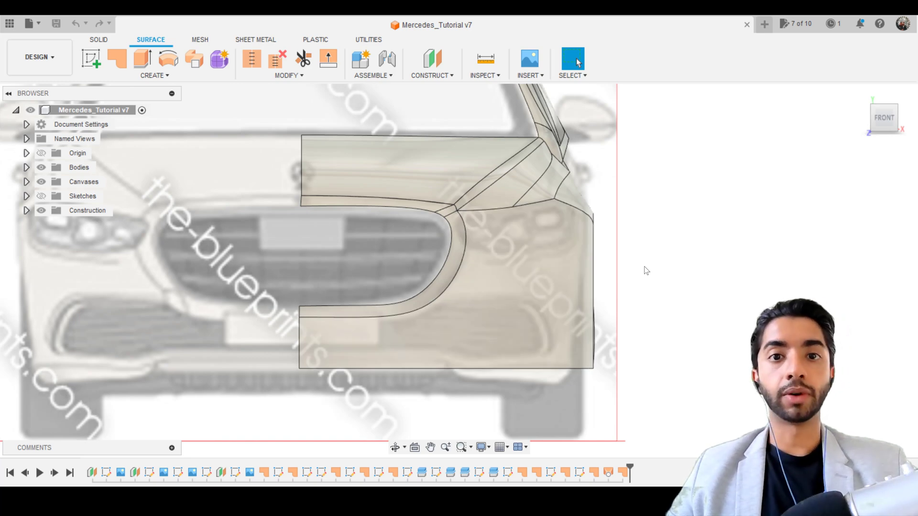
pyautogui.scroll(3, 647, 274)
pyautogui.moveTo(628, 283); pyautogui.dragTo(662, 227, button='middle')
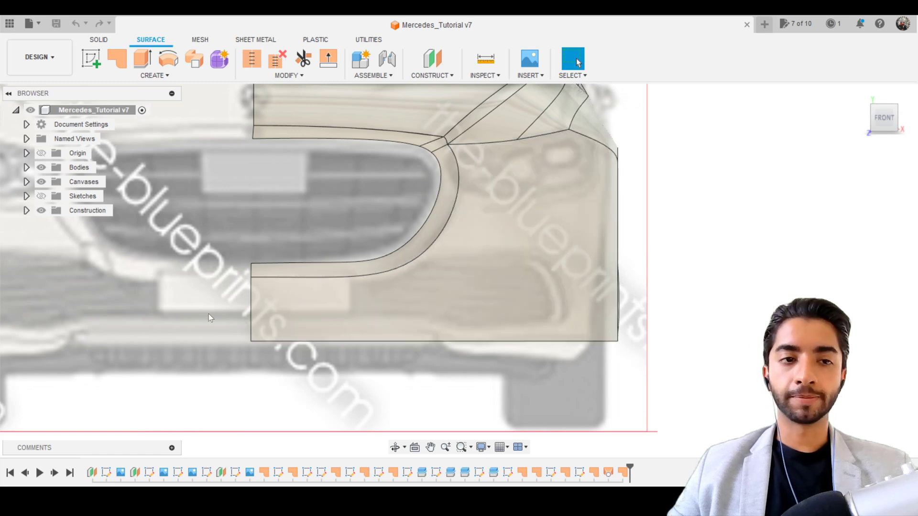
pyautogui.click(91, 58)
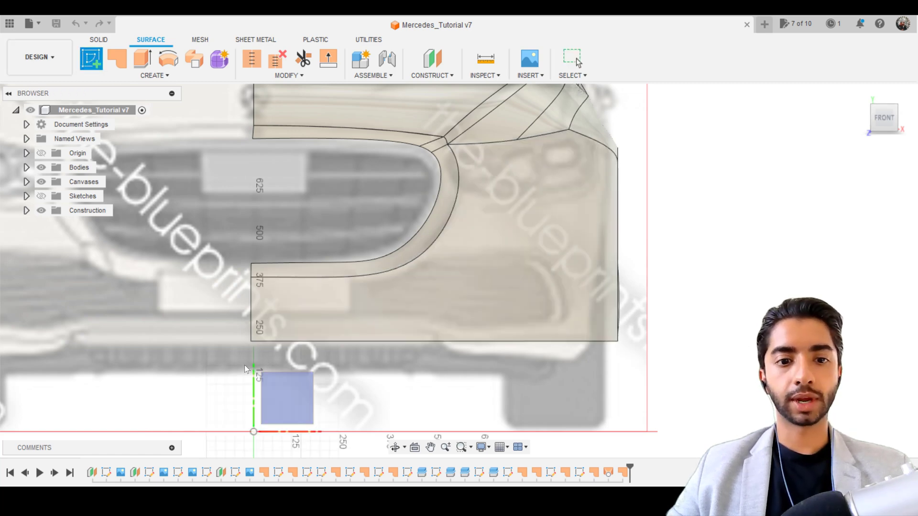
# Place the sketch on the front-facing plane and zoom in on the grille area.
pyautogui.click(270, 388)
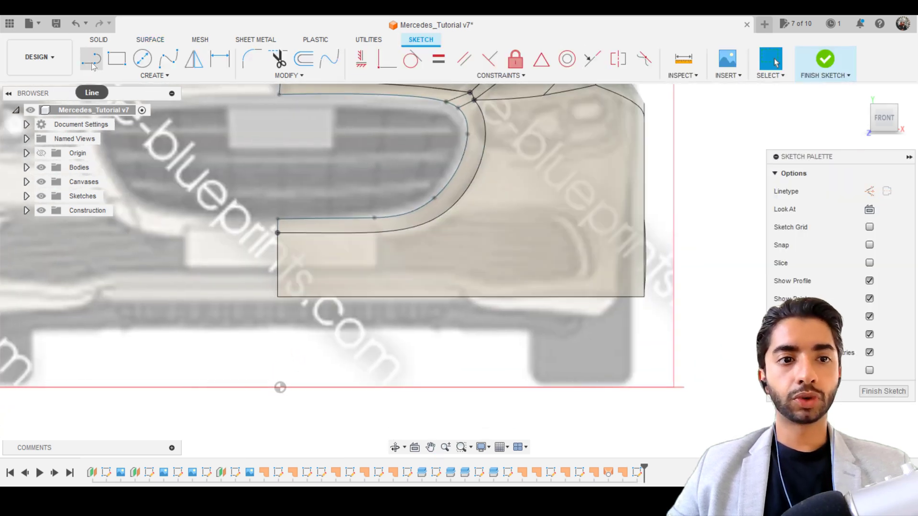
pyautogui.click(91, 59)
pyautogui.scroll(3, 254, 238)
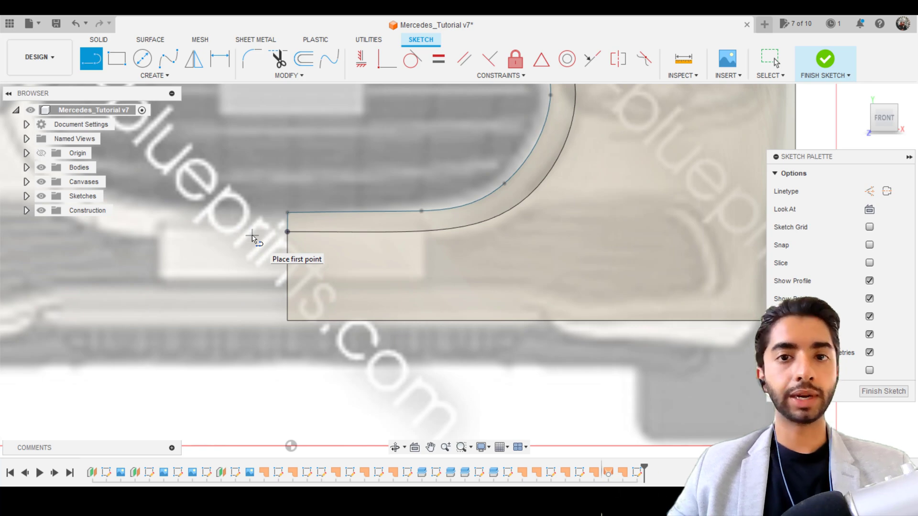
pyautogui.scroll(1, 292, 277)
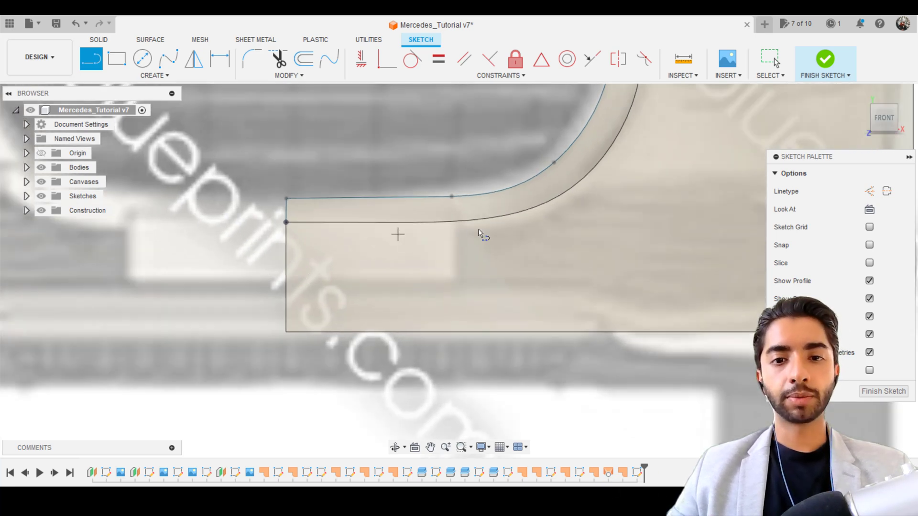
# Draw a closed straight-line outline of the lower grille opening, starting at the fender's left edge.
pyautogui.click(283, 229)
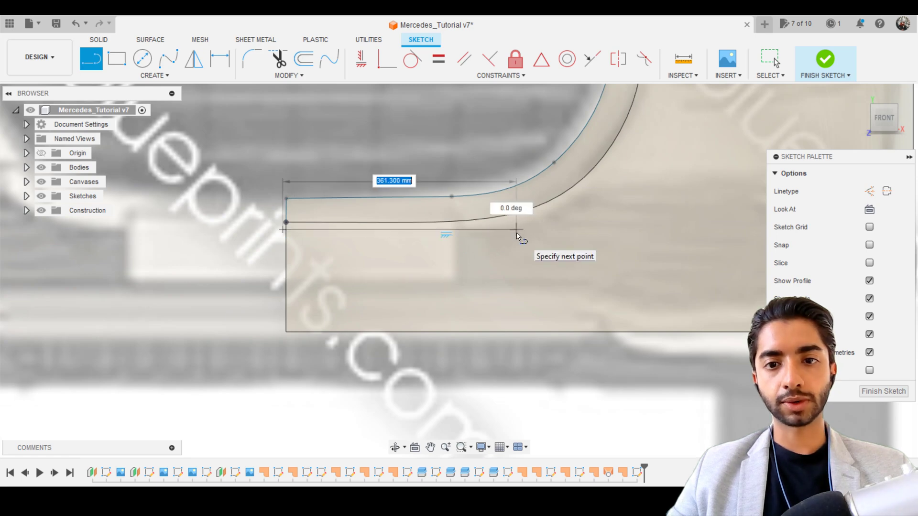
pyautogui.click(531, 230)
pyautogui.click(597, 188)
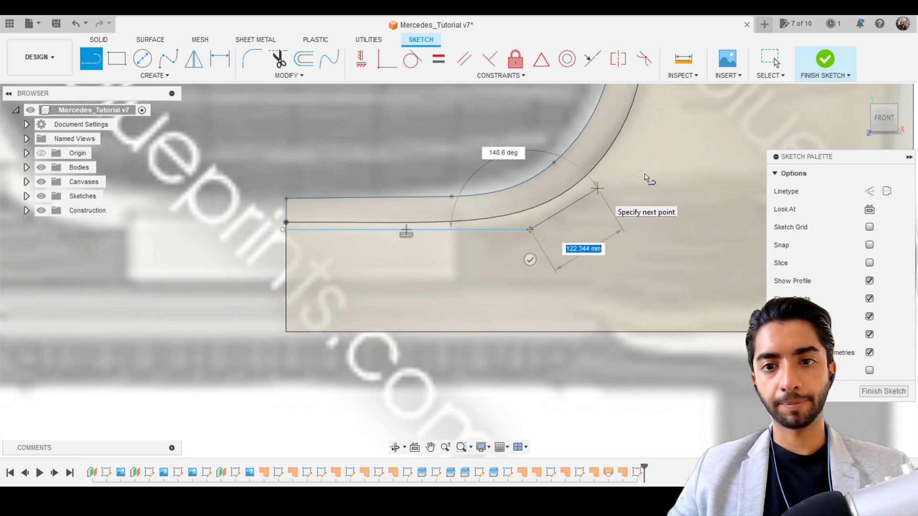
pyautogui.moveTo(711, 154); pyautogui.dragTo(461, 169, button='middle')
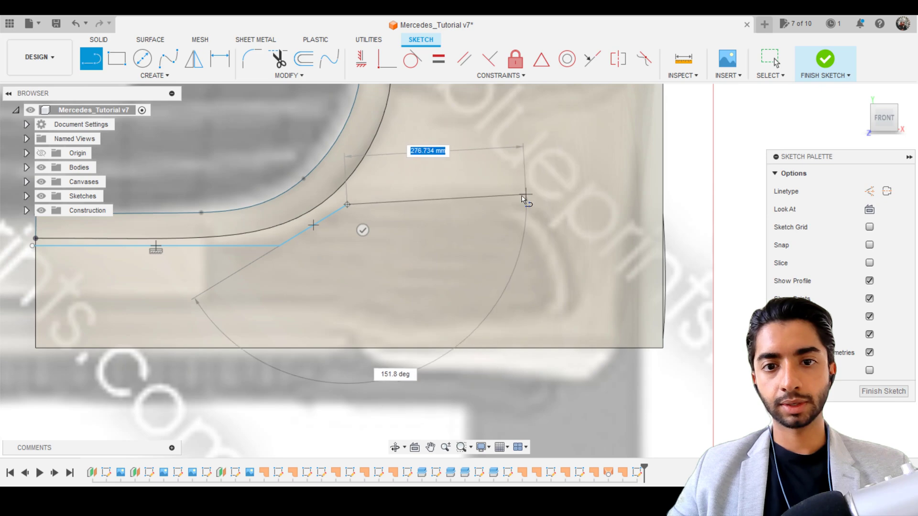
pyautogui.click(531, 206)
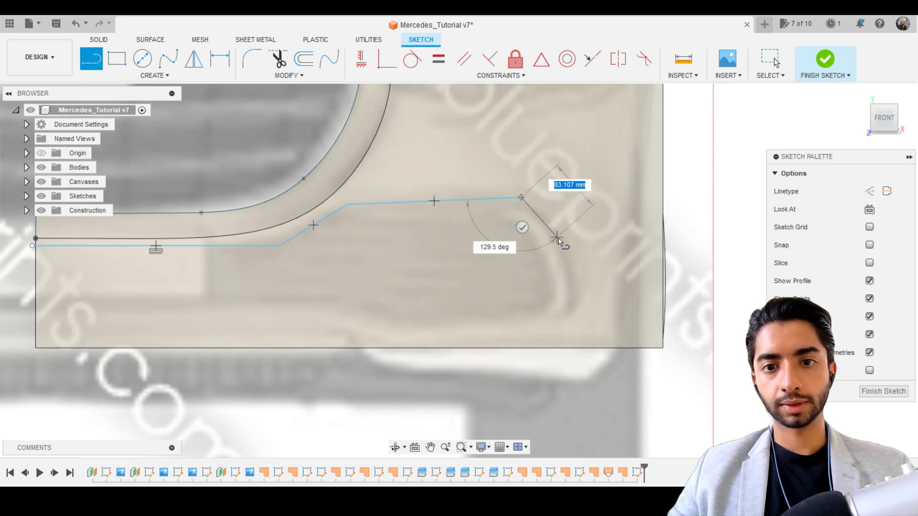
pyautogui.click(561, 238)
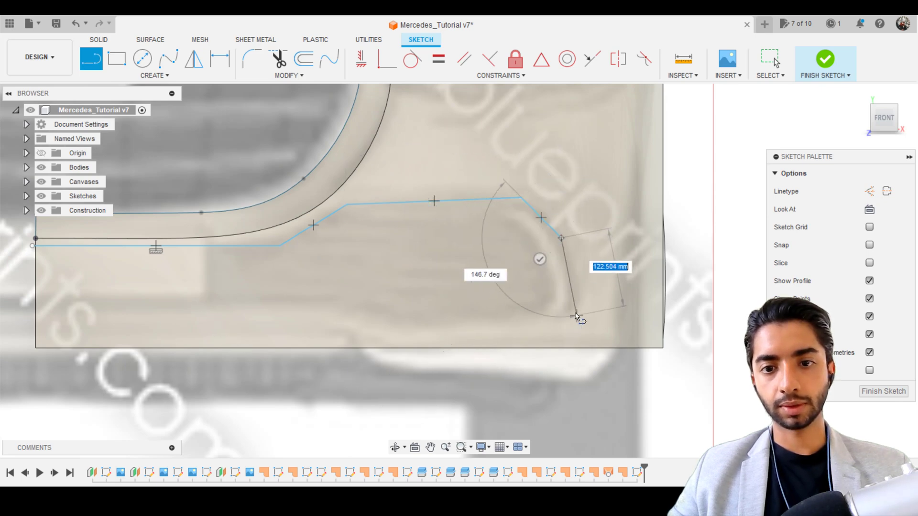
pyautogui.click(577, 322)
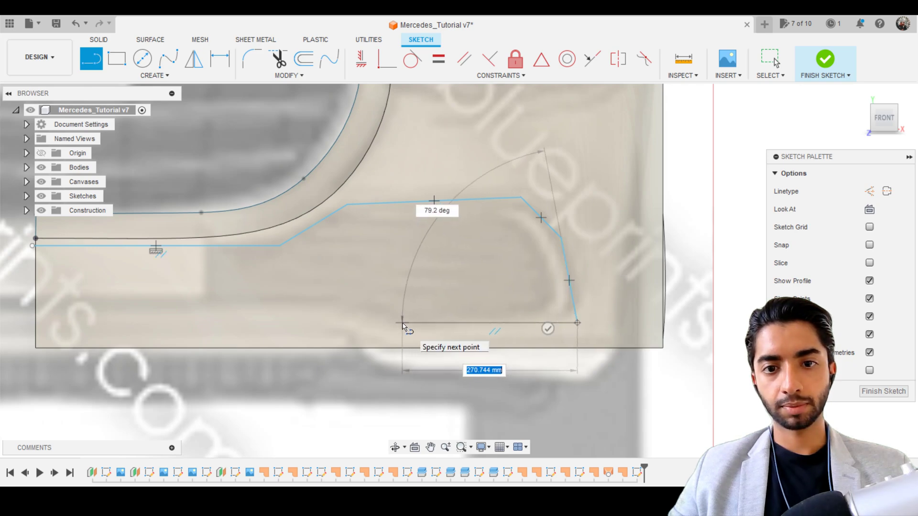
pyautogui.click(400, 323)
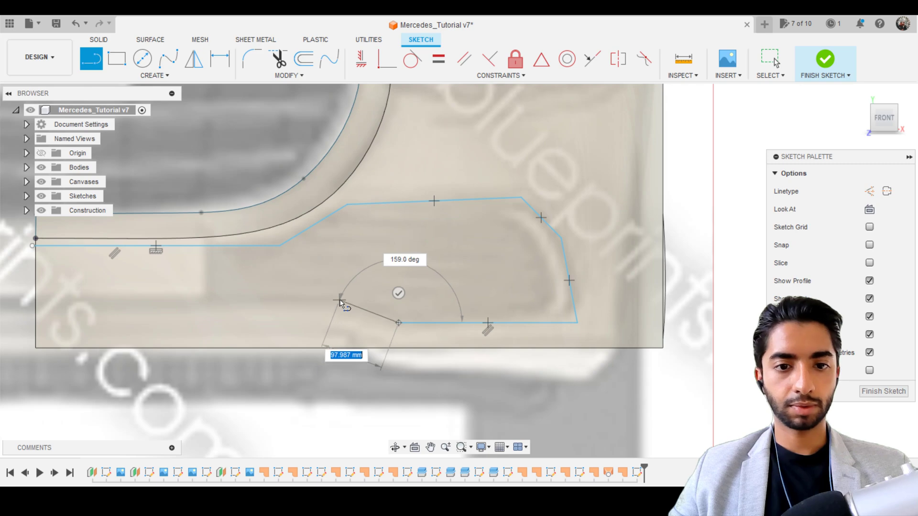
pyautogui.click(340, 301)
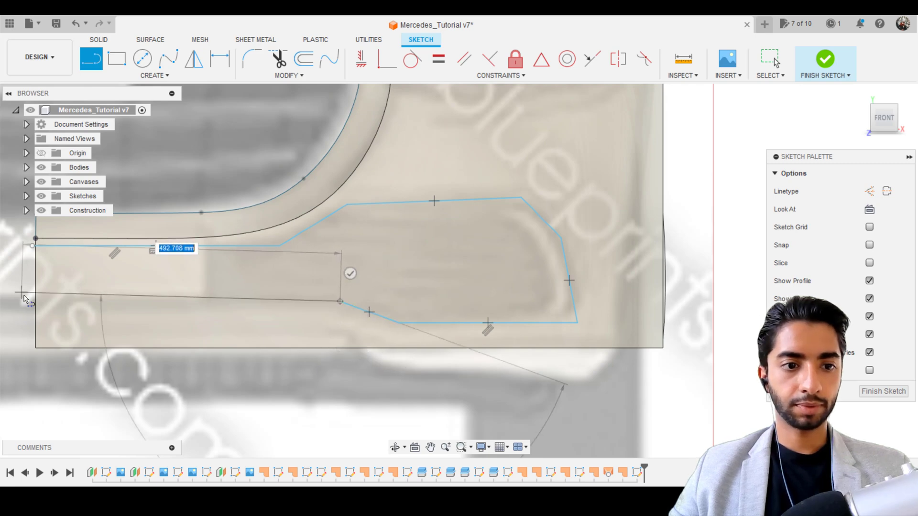
pyautogui.click(28, 302)
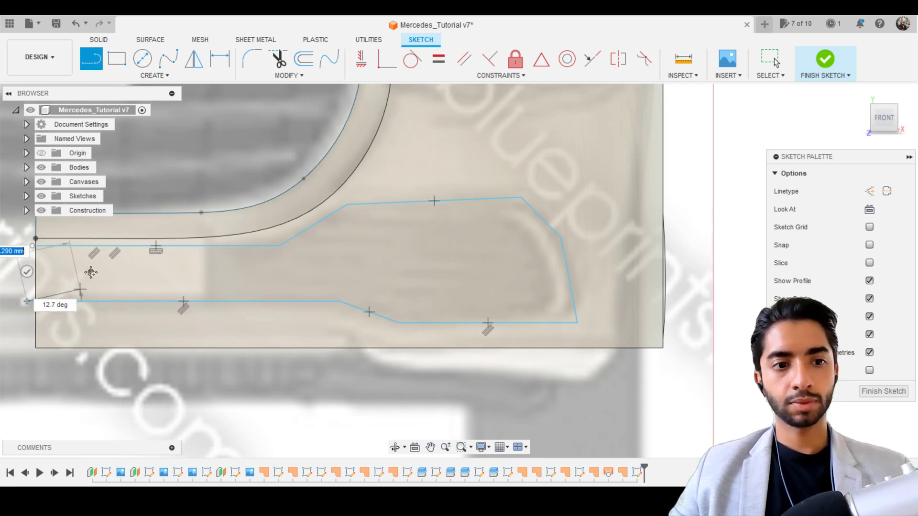
pyautogui.moveTo(55, 281); pyautogui.dragTo(188, 264, button='middle')
pyautogui.press('Escape')
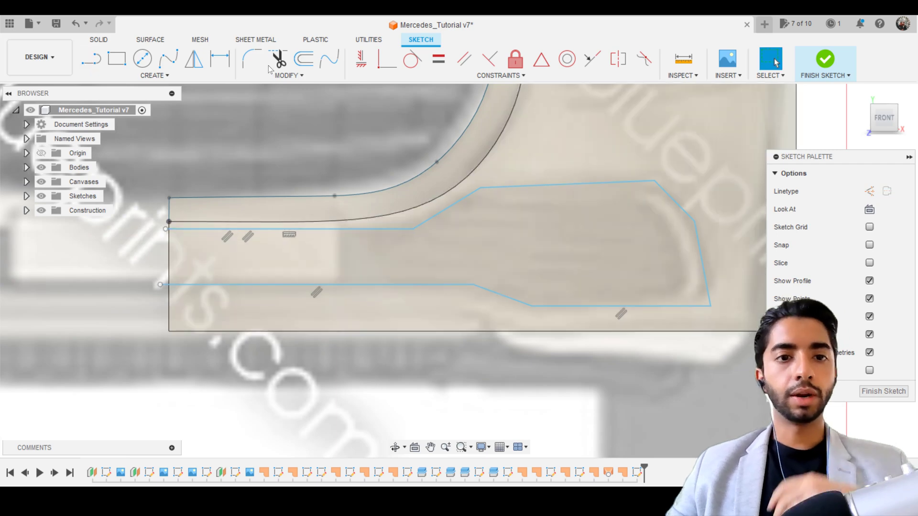
# Fillet the outline's upper-left bend with a 295 mm radius.
pyautogui.click(252, 60)
pyautogui.click(414, 229)
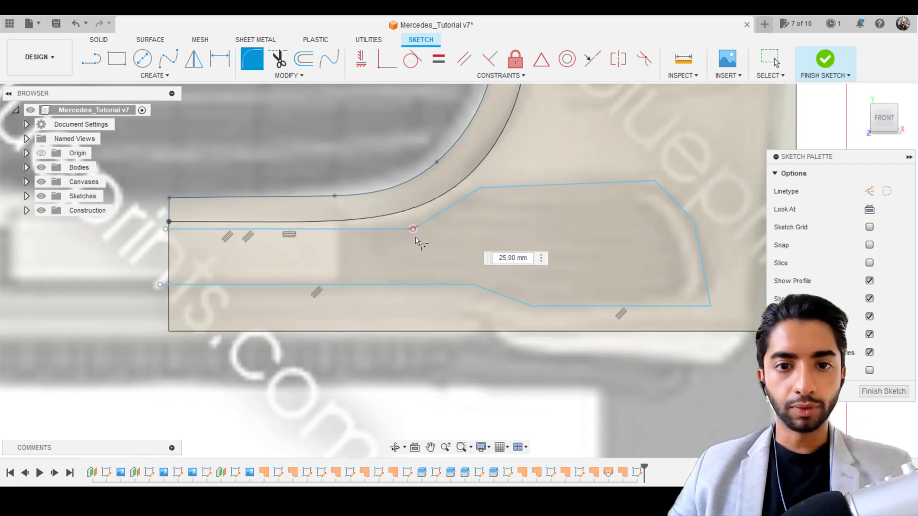
pyautogui.scroll(2, 414, 233)
pyautogui.moveTo(415, 233); pyautogui.dragTo(415, 226)
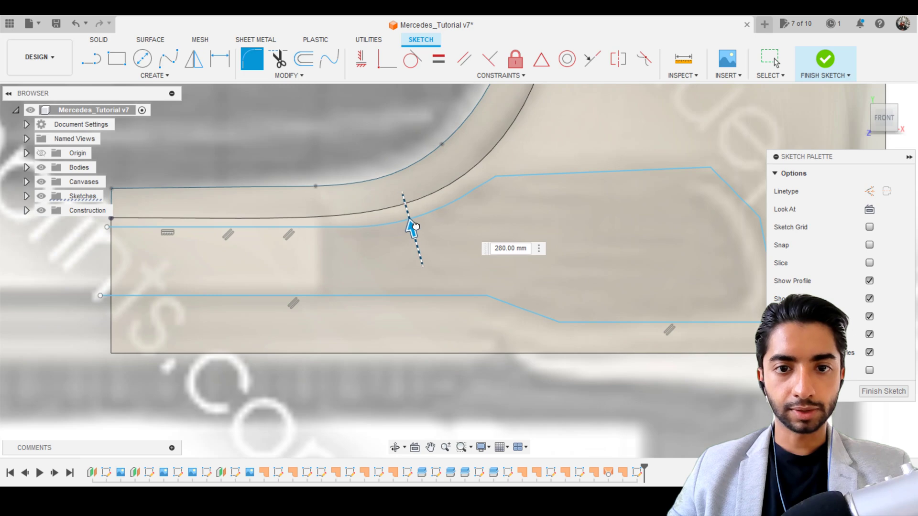
pyautogui.write('295')
pyautogui.press('Return')
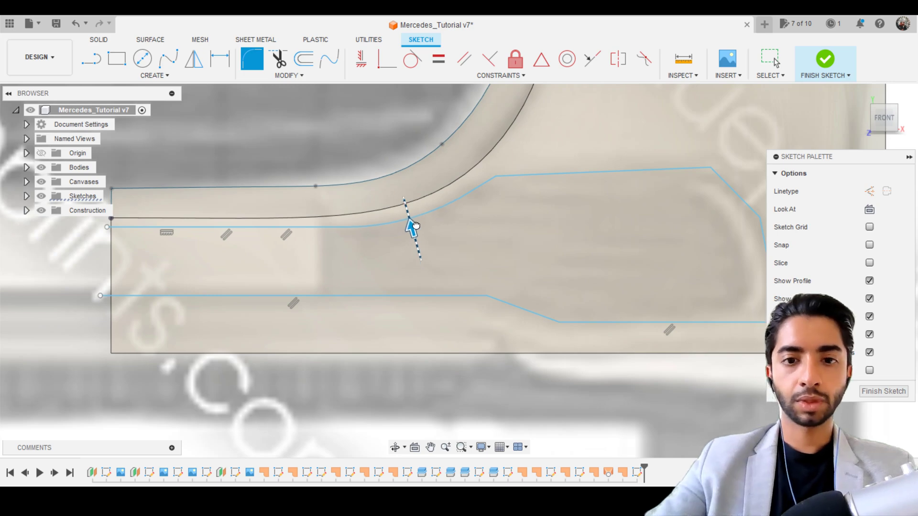
pyautogui.press('Escape')
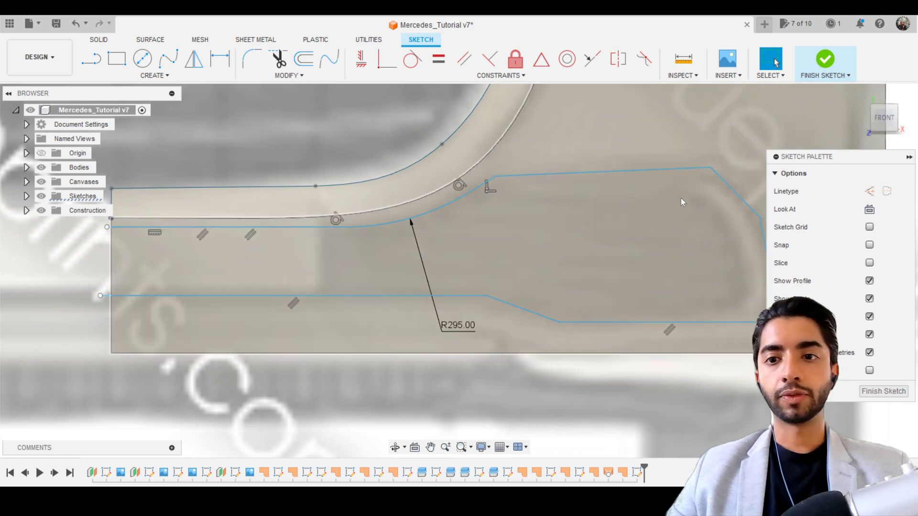
pyautogui.moveTo(681, 198); pyautogui.dragTo(613, 191, button='middle')
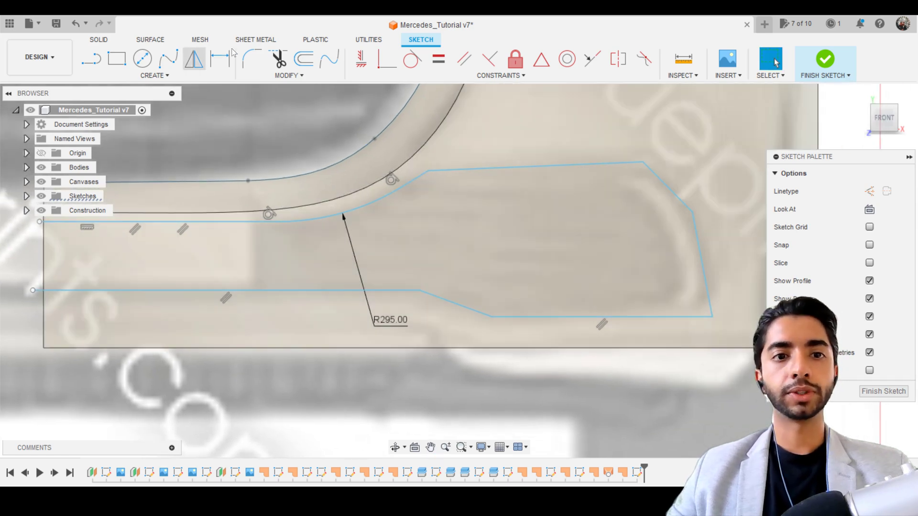
# Round the next top-edge bend at R120 and the top-right corner at R70.
pyautogui.click(252, 58)
pyautogui.click(422, 172)
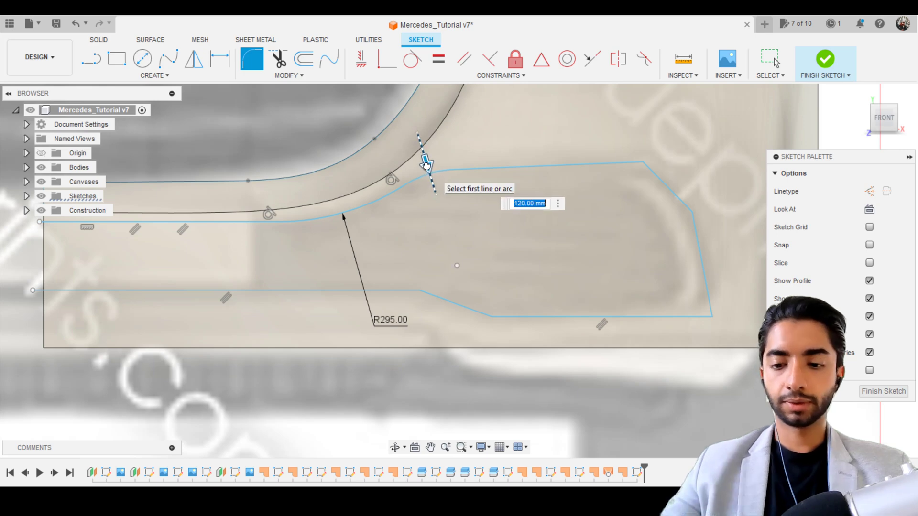
pyautogui.press('Return')
pyautogui.press('Escape')
pyautogui.press('Return')
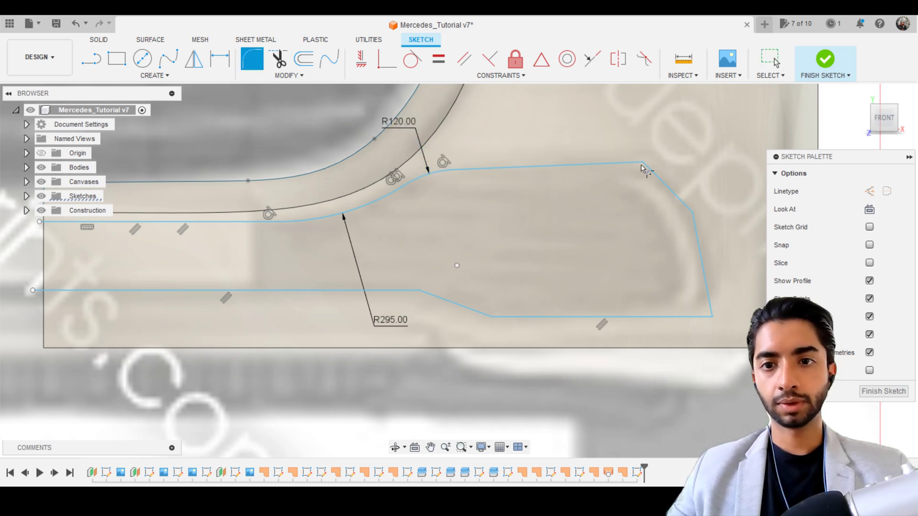
pyautogui.click(642, 162)
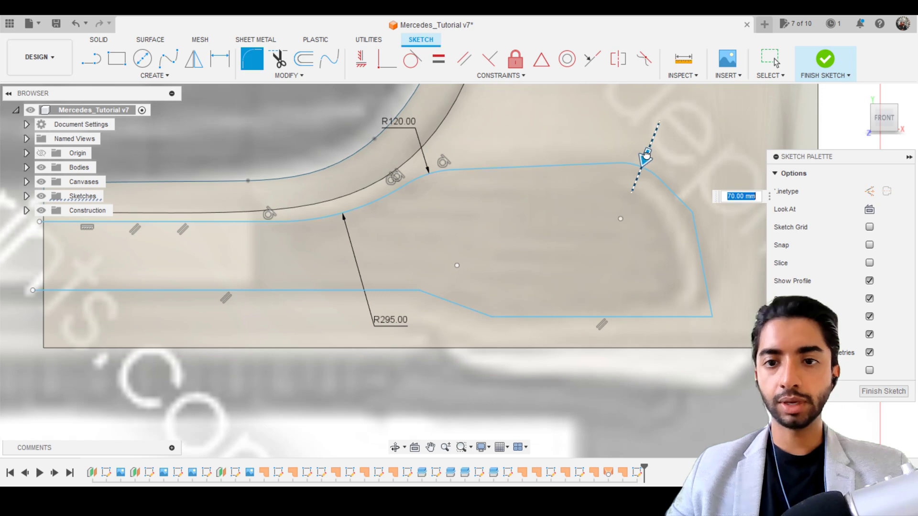
pyautogui.press('Return')
pyautogui.press('Escape')
# Round the right-side corner at R150 and the bottom-right corner at R35.
pyautogui.click(258, 58)
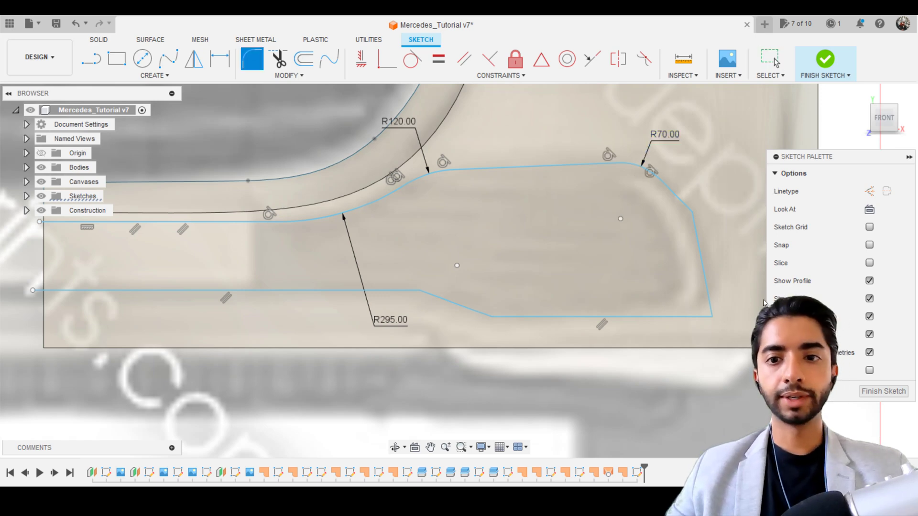
pyautogui.click(697, 211)
pyautogui.moveTo(700, 207); pyautogui.dragTo(695, 211)
pyautogui.press('Return')
pyautogui.press('Return')
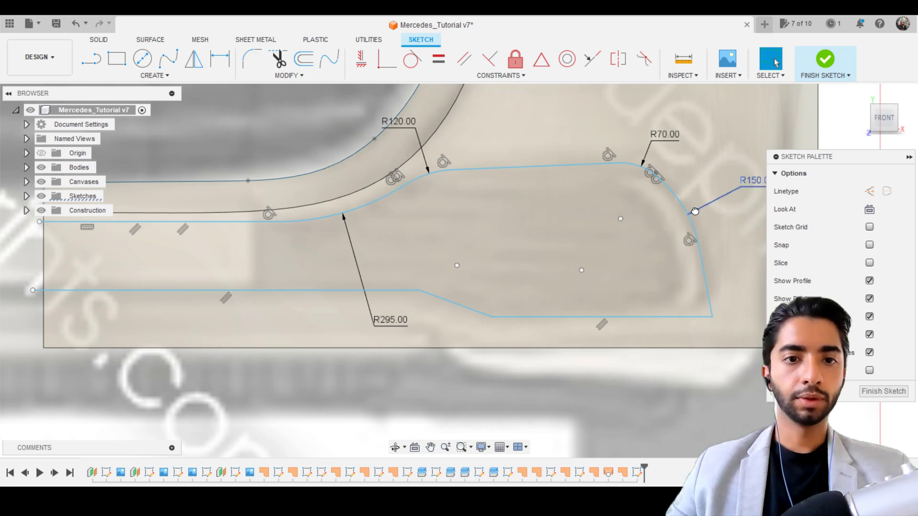
pyautogui.click(249, 66)
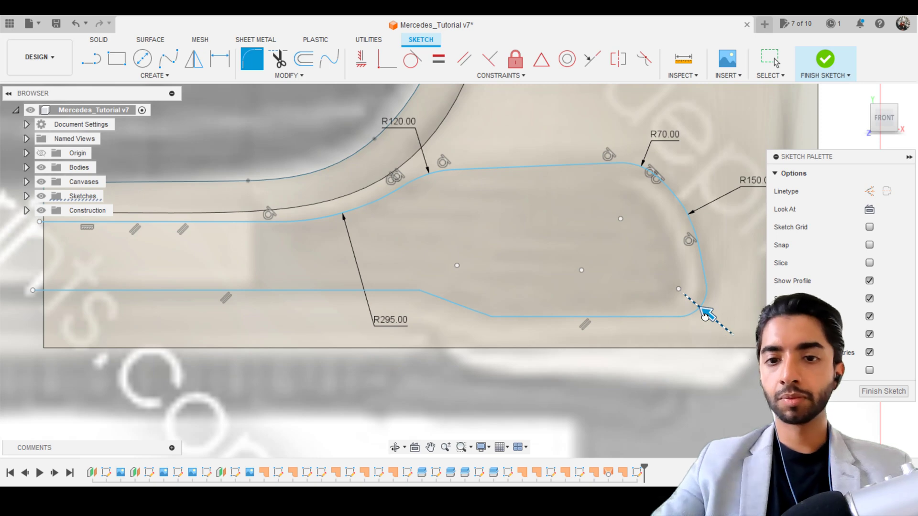
pyautogui.press('Return')
# Fillet the bottom-edge bend at R225 and finish the grille outline sketch.
pyautogui.click(245, 67)
pyautogui.click(491, 317)
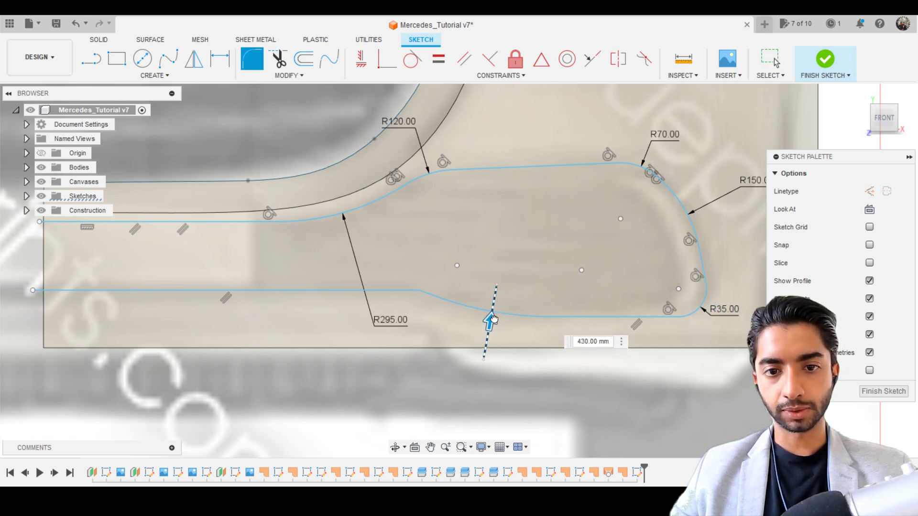
pyautogui.click(492, 320)
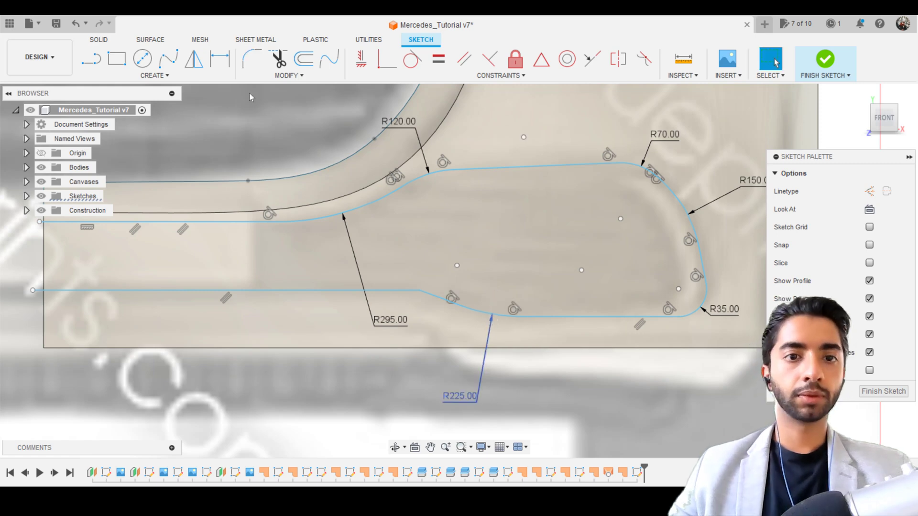
pyautogui.click(421, 291)
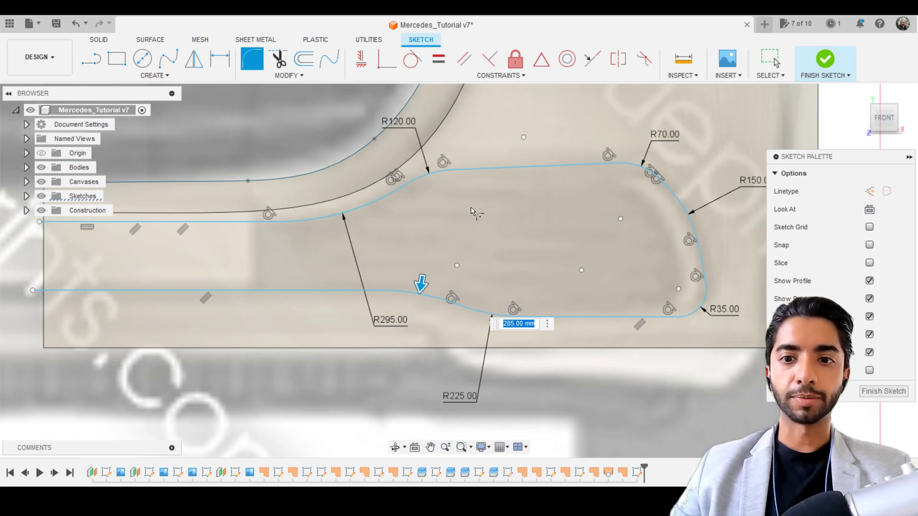
pyautogui.scroll(-5, 473, 211)
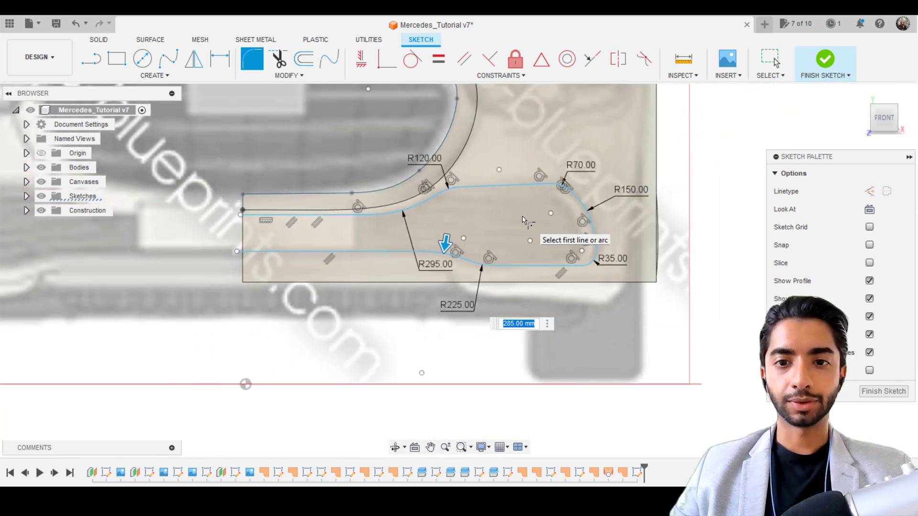
pyautogui.scroll(-1, 522, 216)
pyautogui.scroll(3, 471, 216)
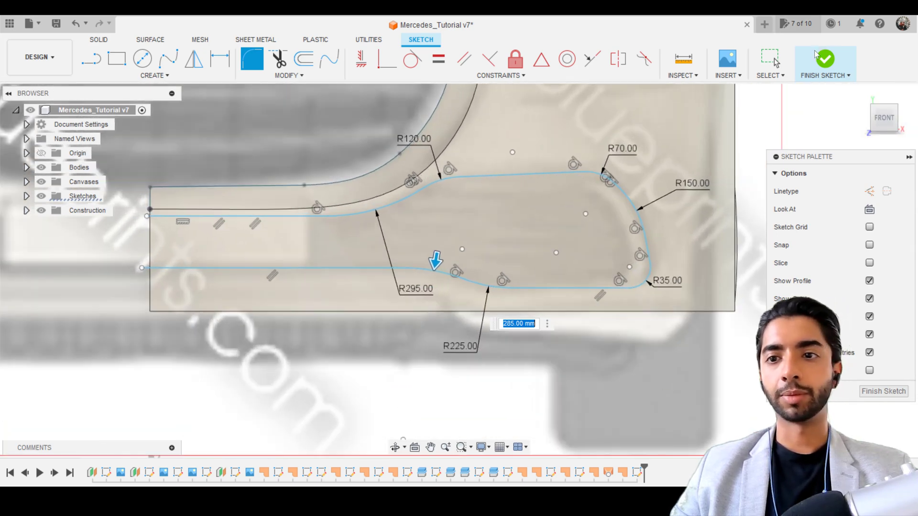
pyautogui.click(825, 59)
pyautogui.click(42, 196)
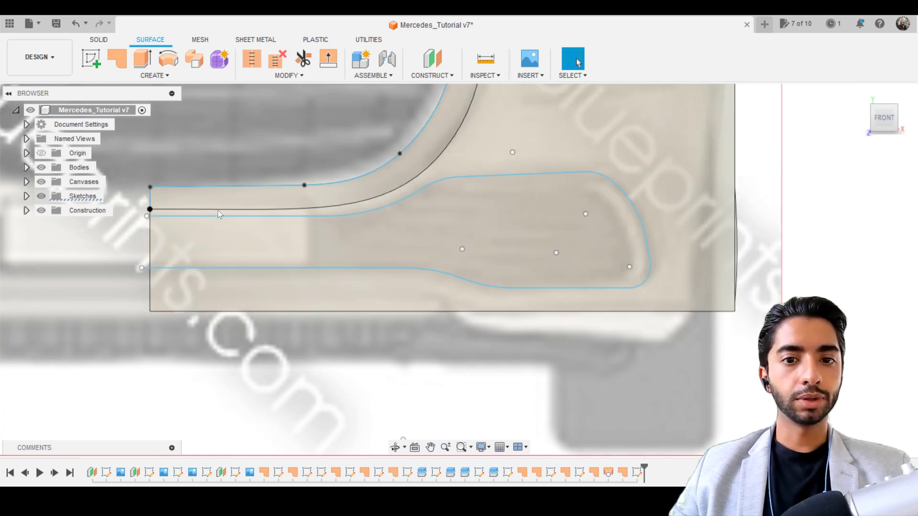
# Trim the region inside the rounded grille outline out of the front body surface.
pyautogui.moveTo(529, 262); pyautogui.dragTo(551, 295, button='middle')
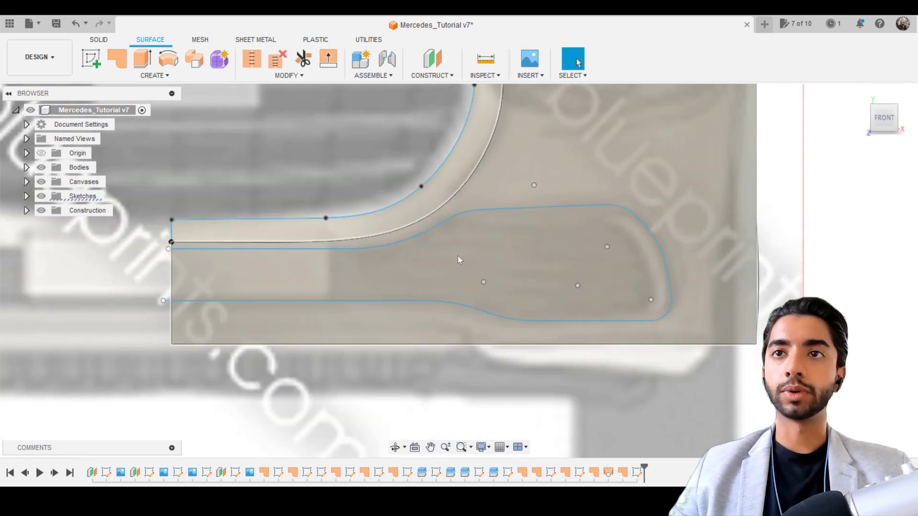
pyautogui.click(303, 59)
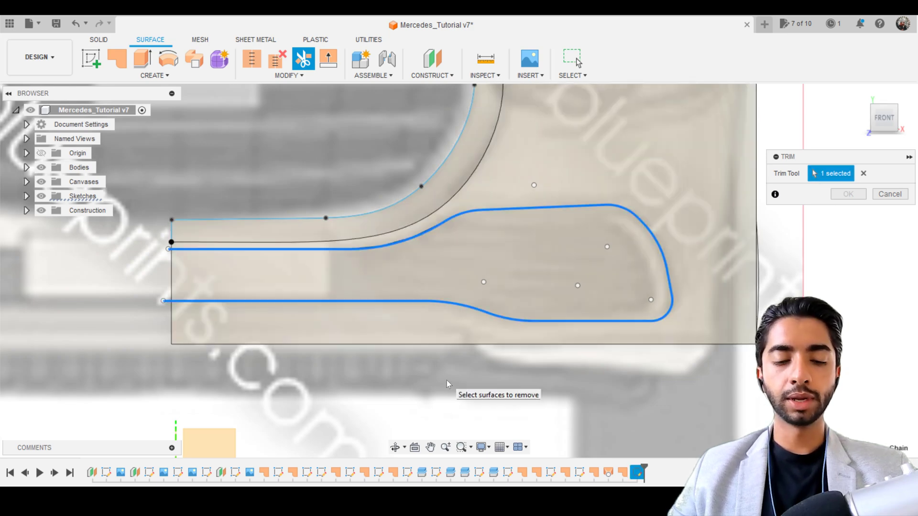
pyautogui.scroll(-1, 446, 380)
pyautogui.scroll(-2, 447, 380)
pyautogui.keyDown('shift'); pyautogui.moveTo(443, 373); pyautogui.dragTo(493, 332, button='middle'); pyautogui.keyUp('shift')
pyautogui.scroll(-2, 371, 349)
pyautogui.moveTo(294, 363); pyautogui.dragTo(416, 347, button='middle')
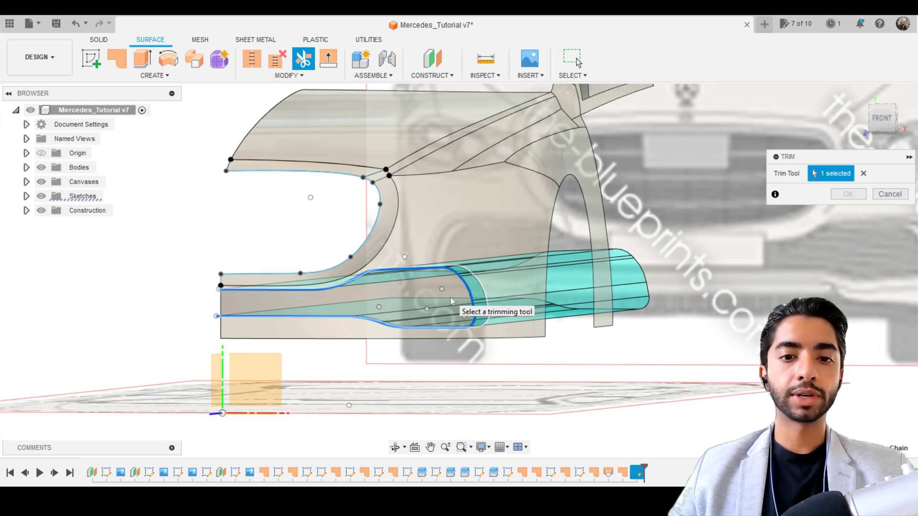
pyautogui.click(450, 298)
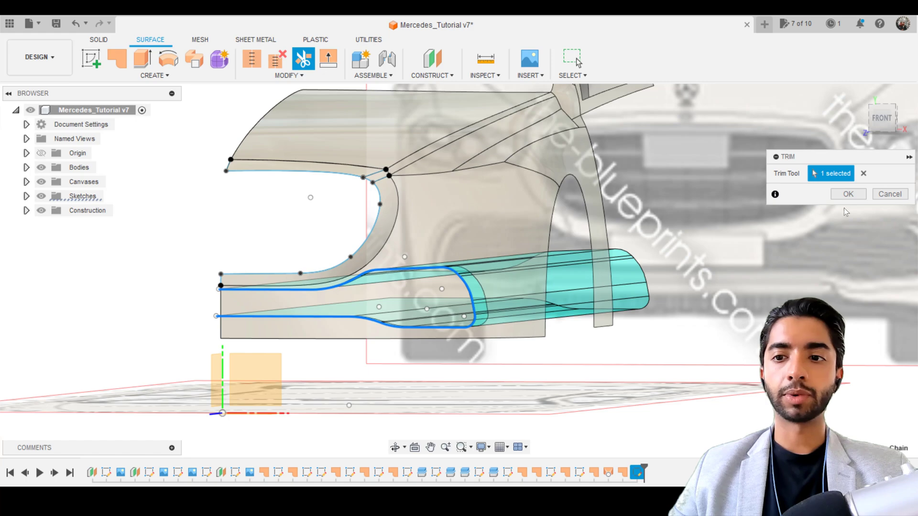
pyautogui.press('Return')
pyautogui.moveTo(416, 332)
pyautogui.keyDown('shift'); pyautogui.mouseDown(button='middle')
pyautogui.moveTo(335, 328)
pyautogui.moveTo(388, 335)
pyautogui.moveTo(424, 327)
pyautogui.mouseUp(button='middle'); pyautogui.keyUp('shift')
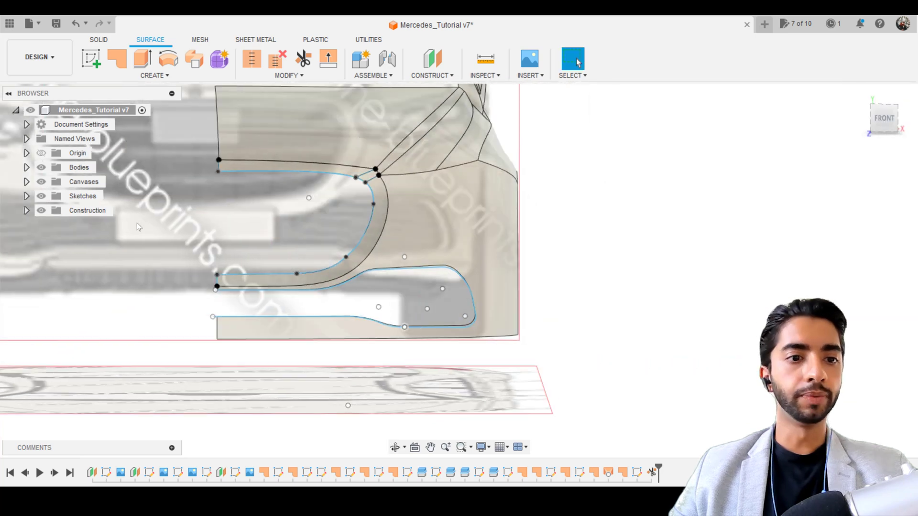
pyautogui.click(27, 196)
pyautogui.click(51, 397)
pyautogui.click(52, 397)
pyautogui.click(52, 412)
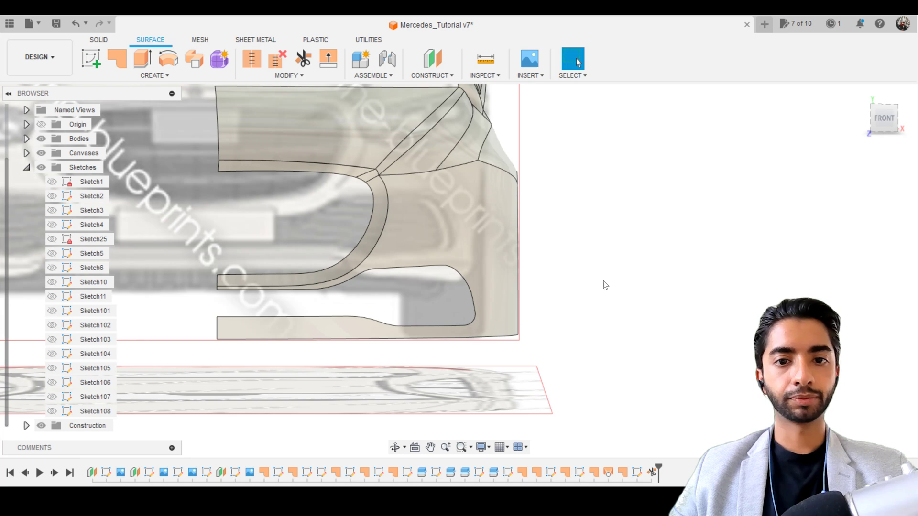
pyautogui.click(885, 121)
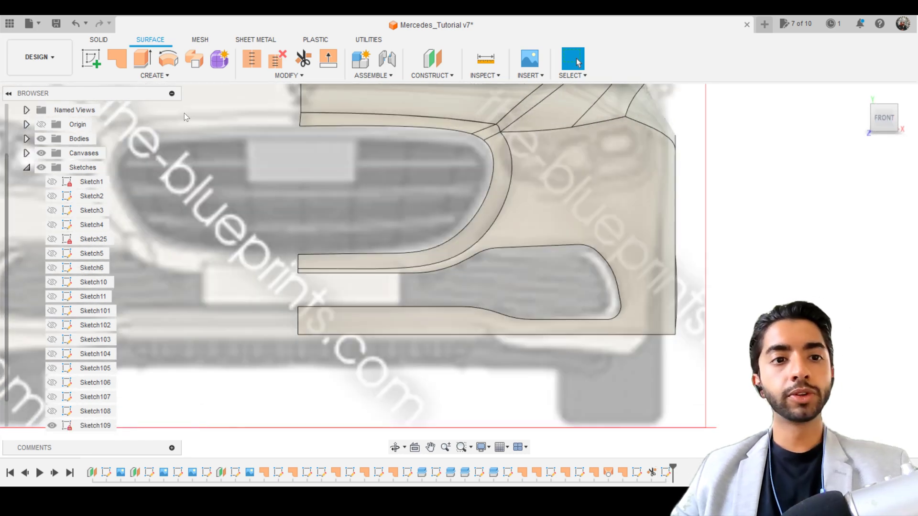
# Start a Ruled surface on the lower edge of the upper surface strip.
pyautogui.click(165, 76)
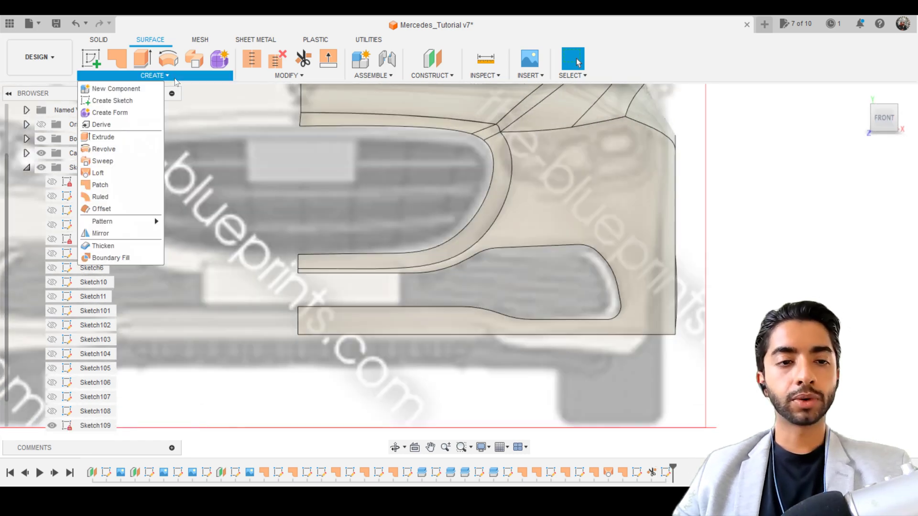
pyautogui.click(116, 196)
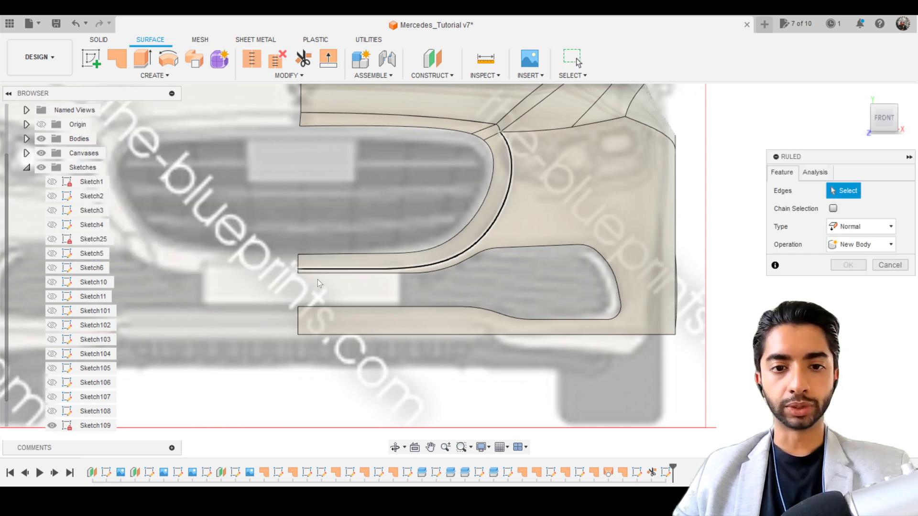
pyautogui.scroll(5, 305, 268)
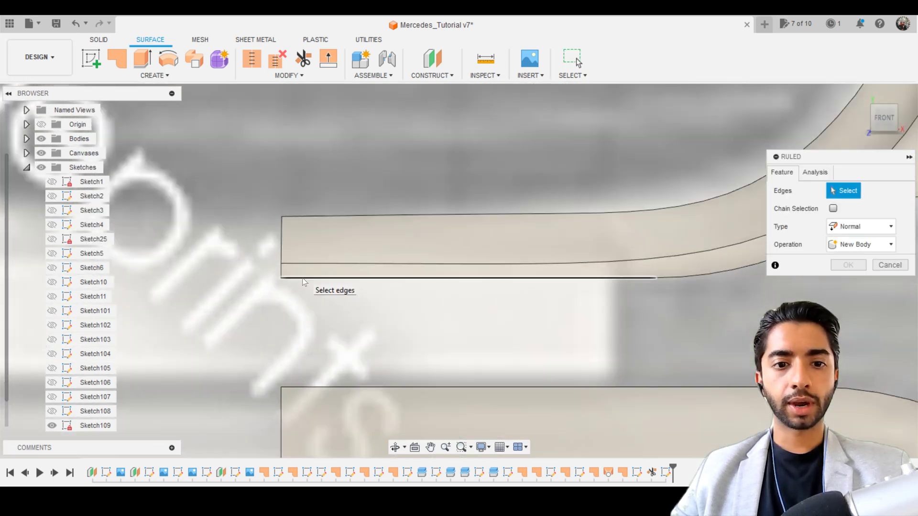
pyautogui.scroll(-5, 302, 282)
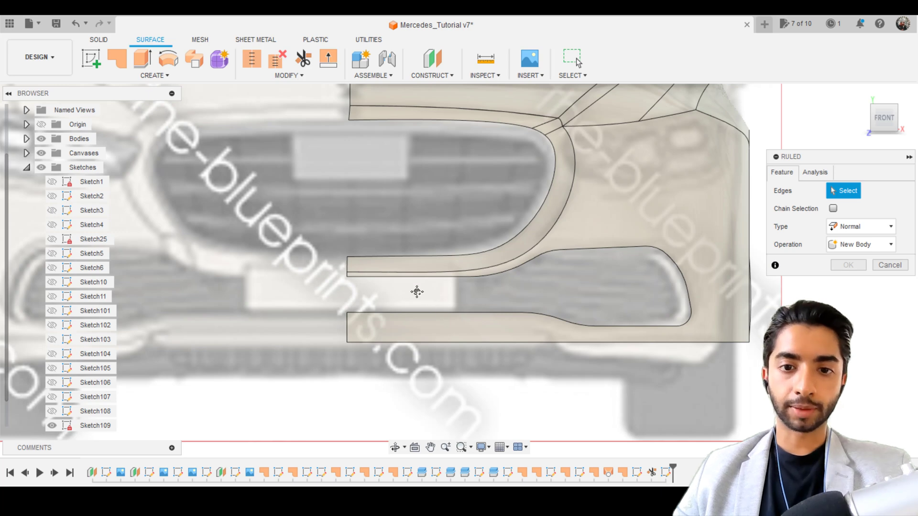
pyautogui.scroll(5, 417, 291)
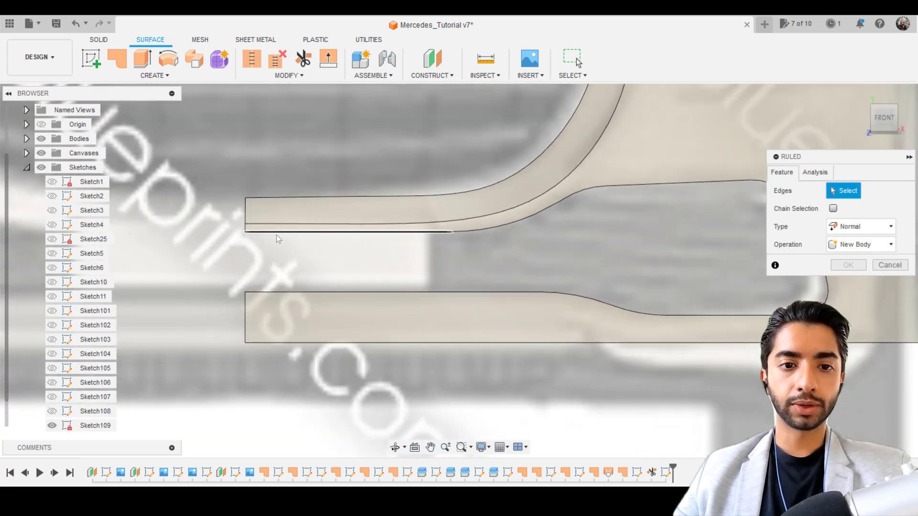
pyautogui.click(276, 233)
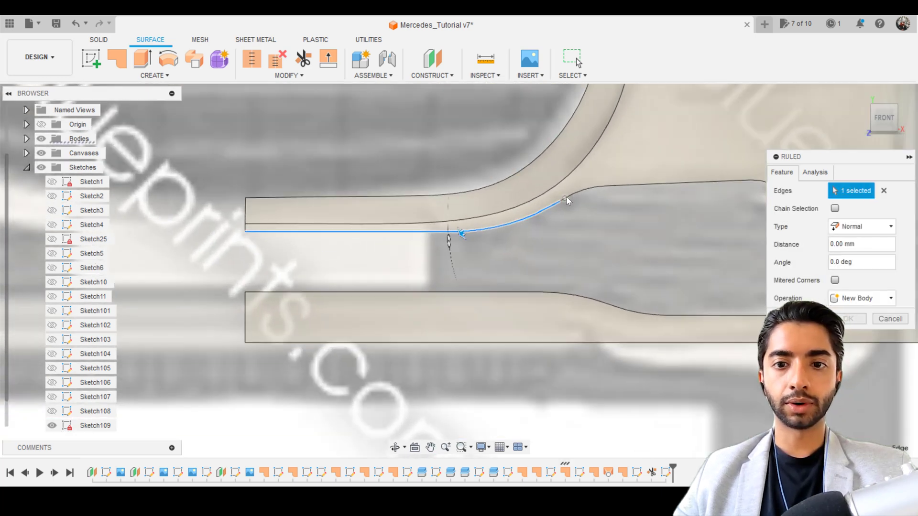
# Add the adjoining upper edge segments and the rounded corner edge to the ruled selection.
pyautogui.moveTo(587, 187); pyautogui.dragTo(387, 159, button='middle')
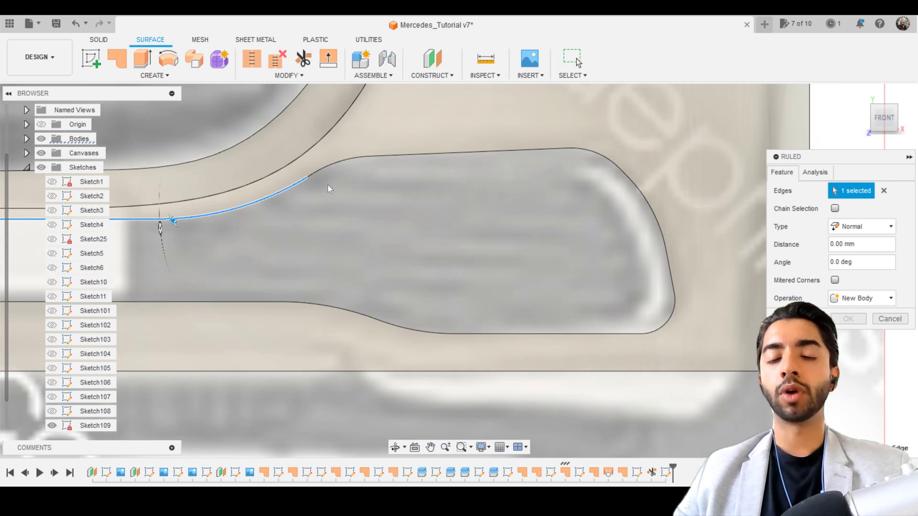
pyautogui.scroll(3, 308, 184)
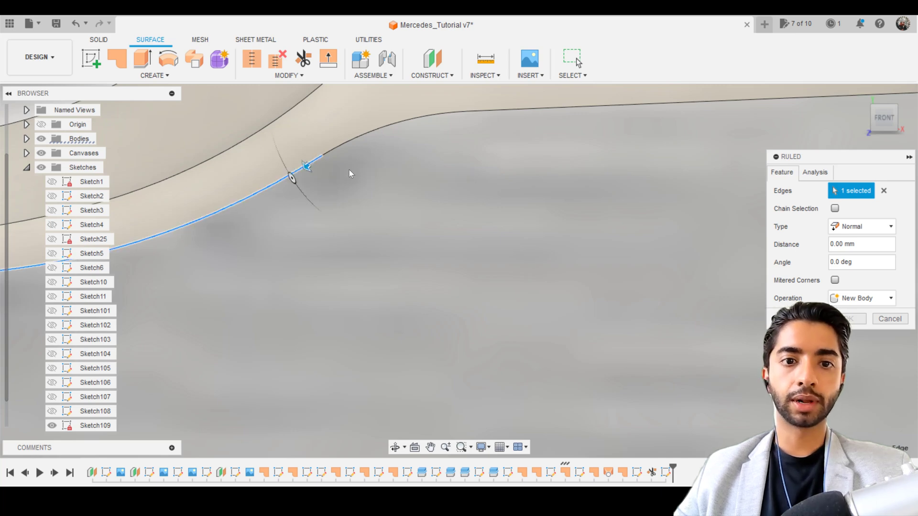
pyautogui.click(343, 145)
pyautogui.click(472, 111)
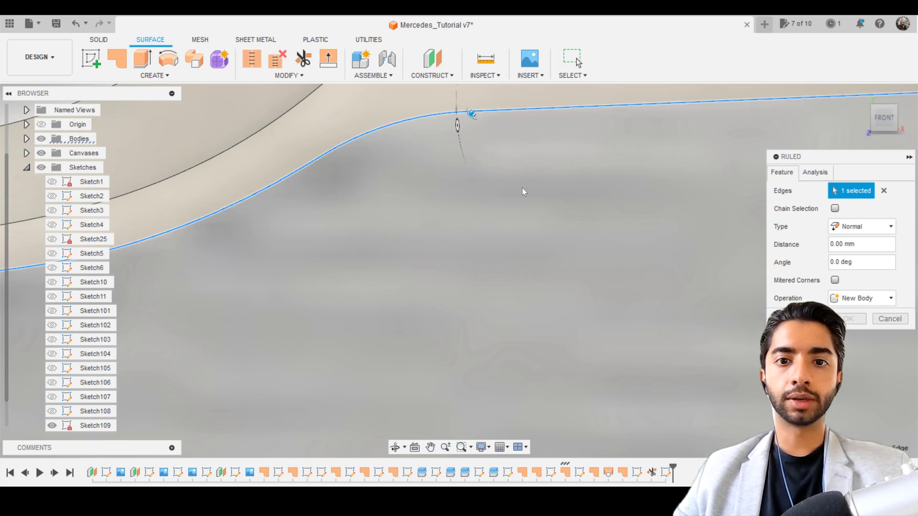
pyautogui.scroll(-5, 526, 186)
pyautogui.moveTo(597, 166); pyautogui.dragTo(311, 155, button='middle')
pyautogui.scroll(5, 427, 144)
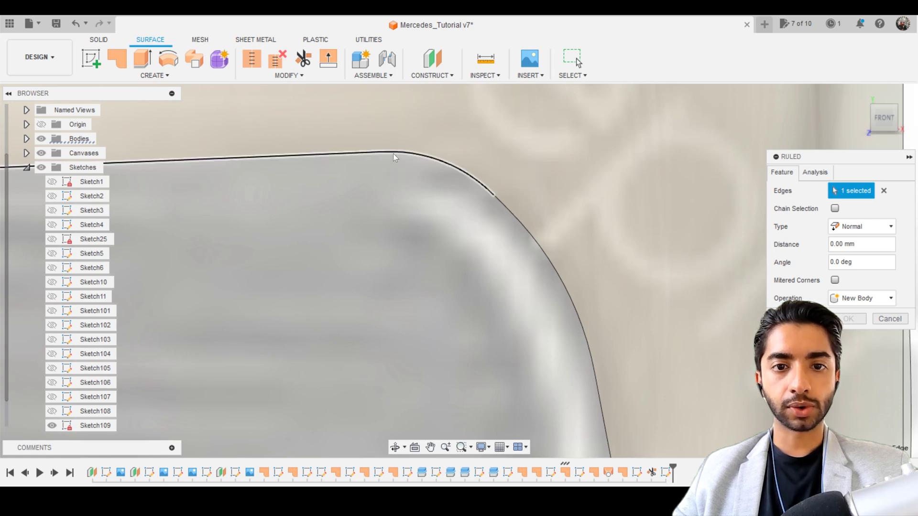
pyautogui.click(515, 223)
# Add the lower straight edges, corner arcs and bottom edge, previewing a 2.867 mm flange.
pyautogui.moveTo(512, 321); pyautogui.dragTo(386, 122, button='middle')
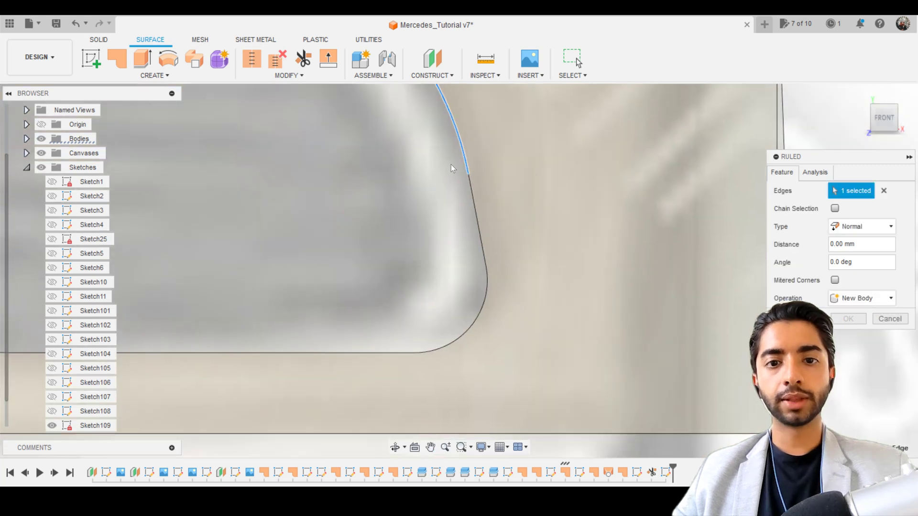
pyautogui.click(472, 183)
pyautogui.click(486, 277)
pyautogui.click(404, 355)
pyautogui.scroll(-4, 317, 337)
pyautogui.moveTo(317, 337); pyautogui.dragTo(618, 311, button='middle')
pyautogui.scroll(3, 512, 321)
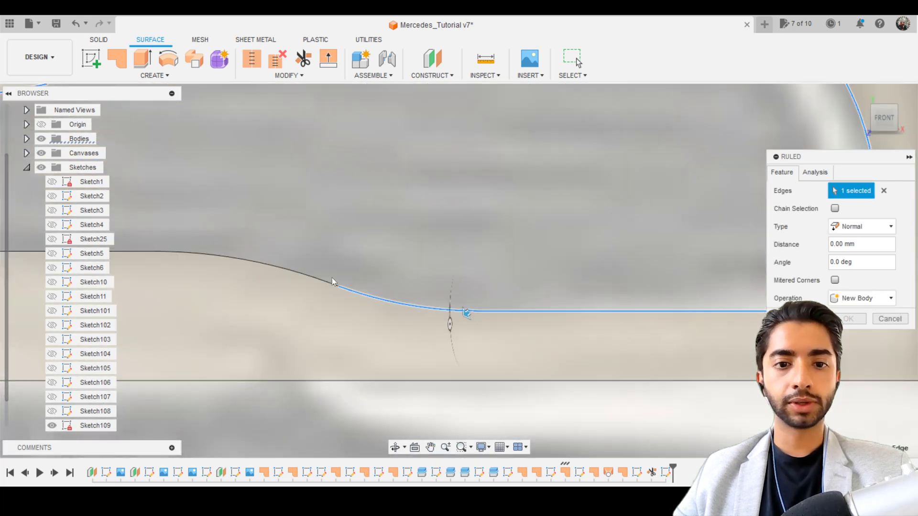
pyautogui.moveTo(329, 282); pyautogui.dragTo(334, 285)
pyautogui.click(321, 281)
pyautogui.scroll(-3, 280, 313)
pyautogui.scroll(5, 511, 290)
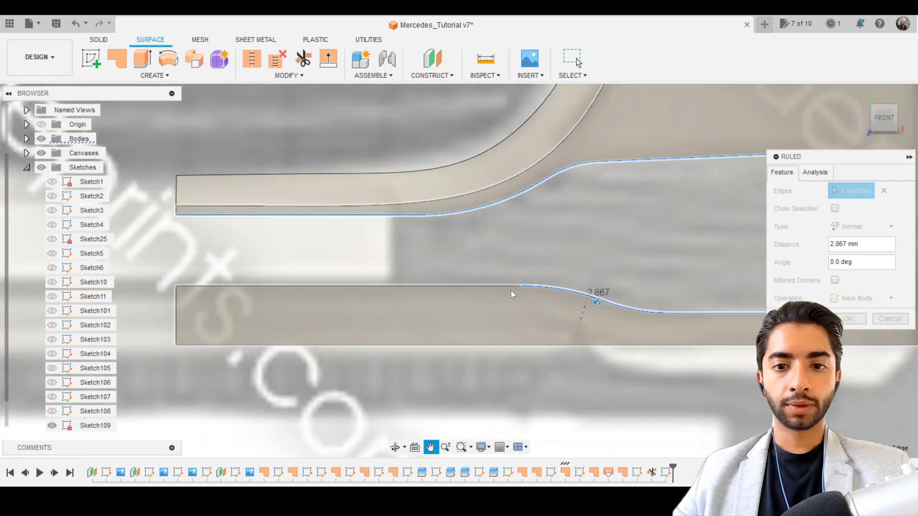
# Keep the Normal type, drag the ruled flange out to 75 mm, and create it.
pyautogui.scroll(-5, 205, 259)
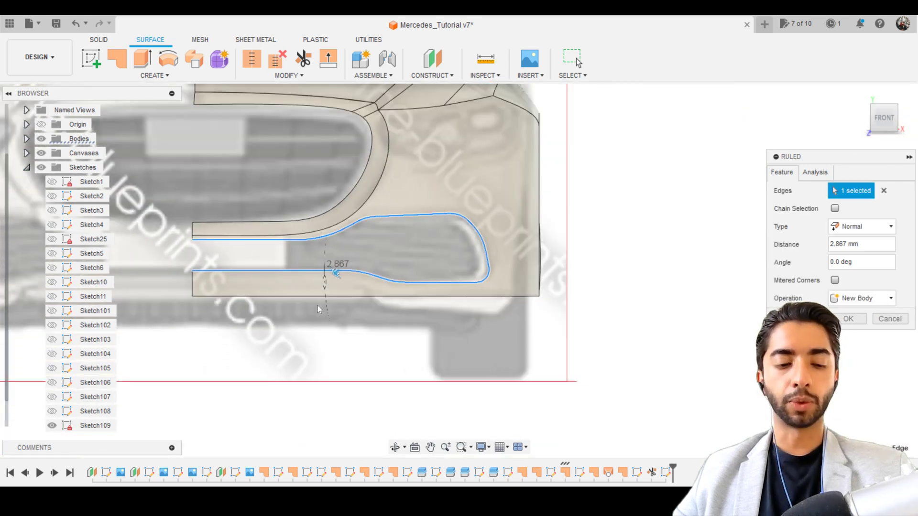
pyautogui.click(862, 228)
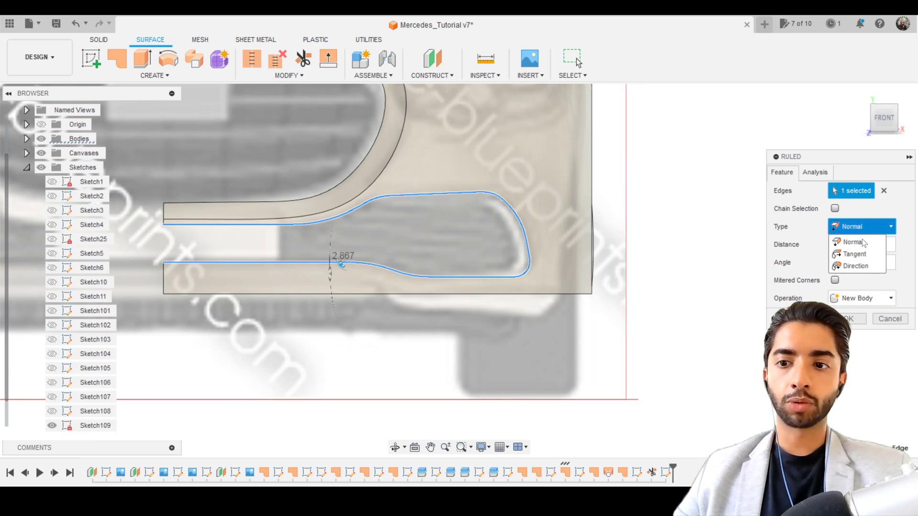
pyautogui.click(863, 229)
pyautogui.keyDown('shift'); pyautogui.moveTo(301, 273); pyautogui.dragTo(357, 288, button='middle'); pyautogui.keyUp('shift')
pyautogui.moveTo(313, 257); pyautogui.dragTo(283, 261)
pyautogui.keyDown('shift'); pyautogui.moveTo(371, 251); pyautogui.dragTo(404, 256, button='middle'); pyautogui.keyUp('shift')
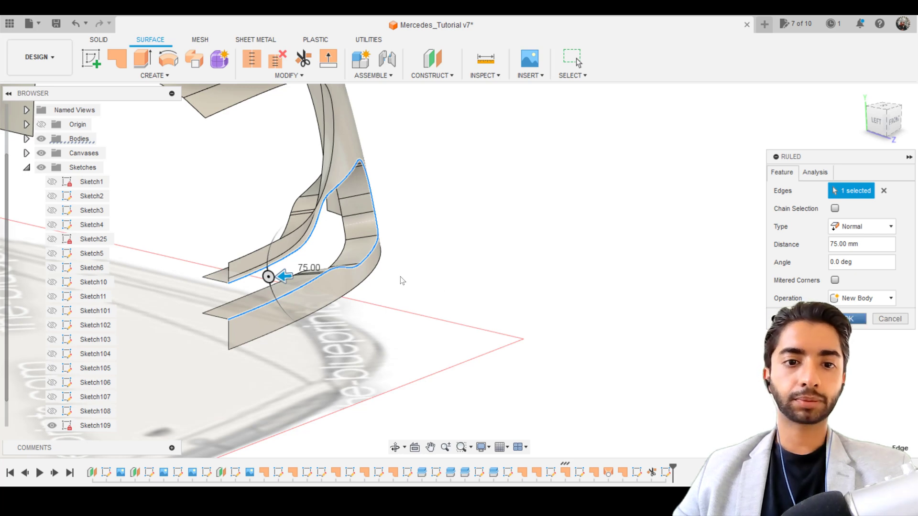
pyautogui.press('Return')
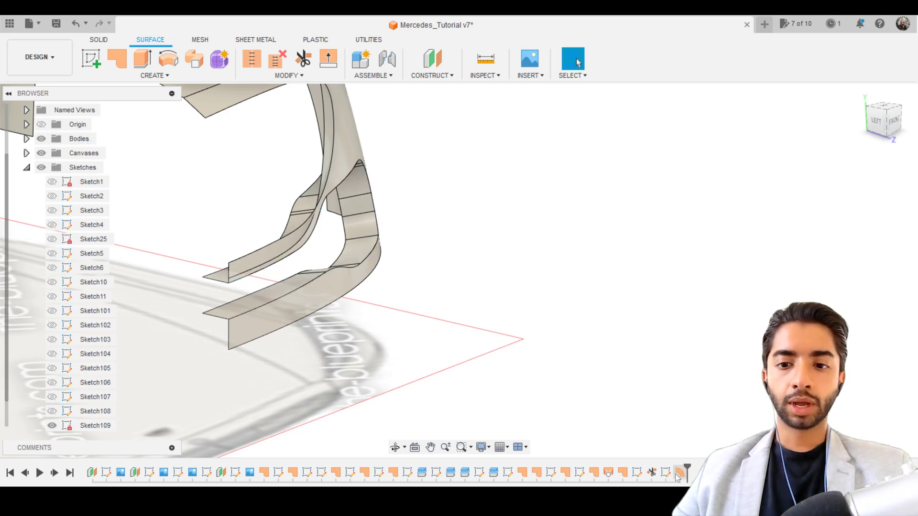
# Reopen the Ruled feature, try Tangent and Direction types, disable Chain Selection, and return to Normal.
pyautogui.doubleClick(677, 473)
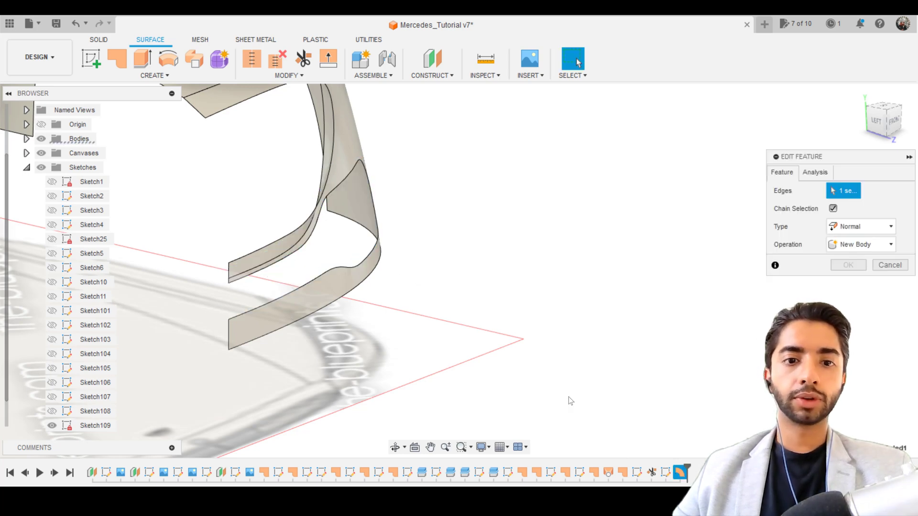
pyautogui.click(865, 228)
pyautogui.click(851, 250)
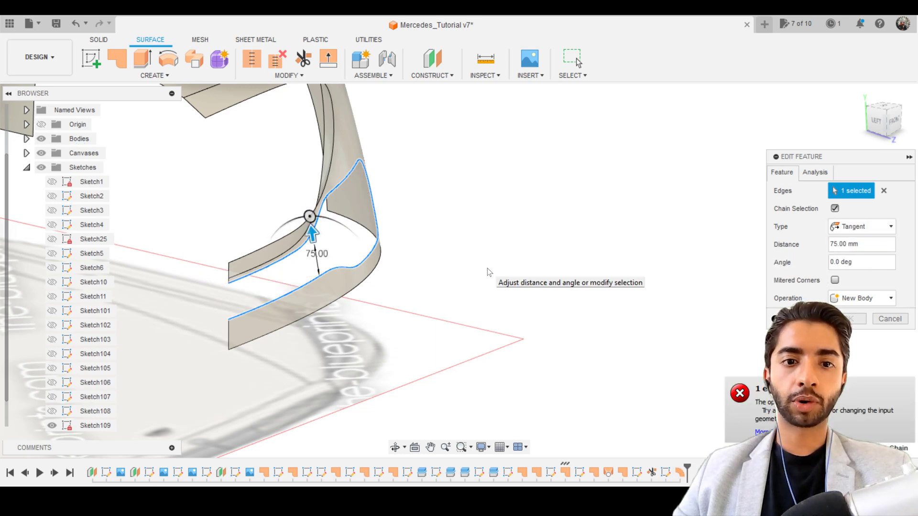
pyautogui.click(865, 226)
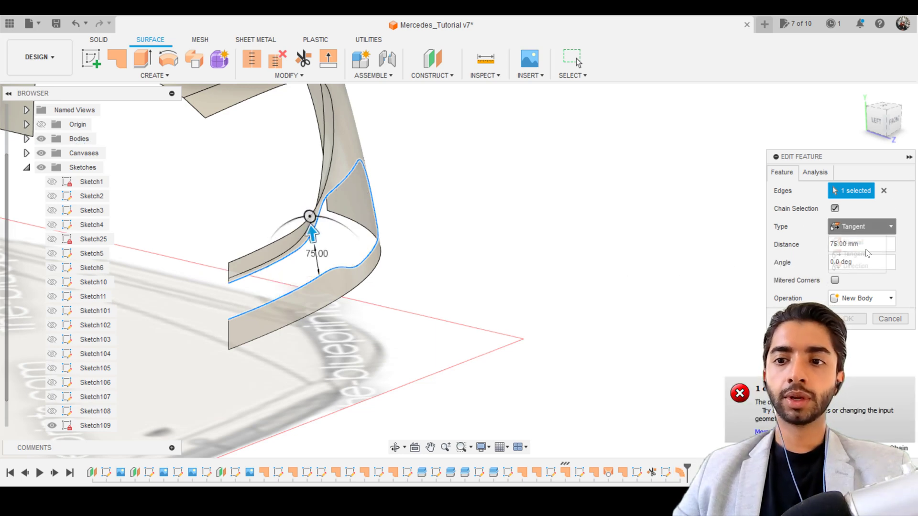
pyautogui.click(864, 266)
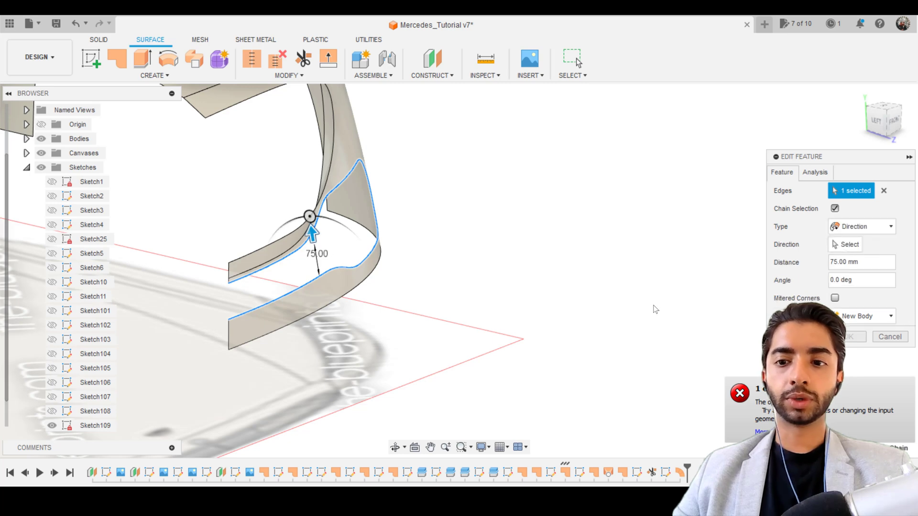
pyautogui.click(842, 246)
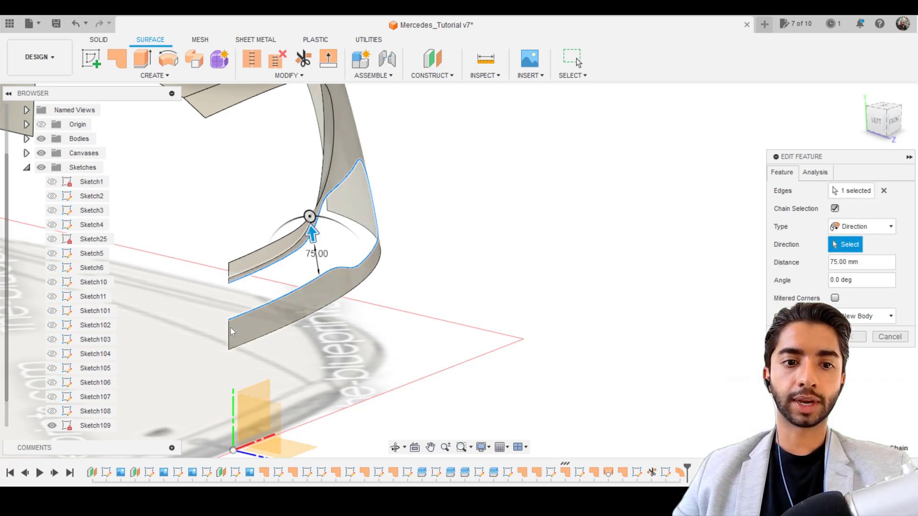
pyautogui.click(834, 209)
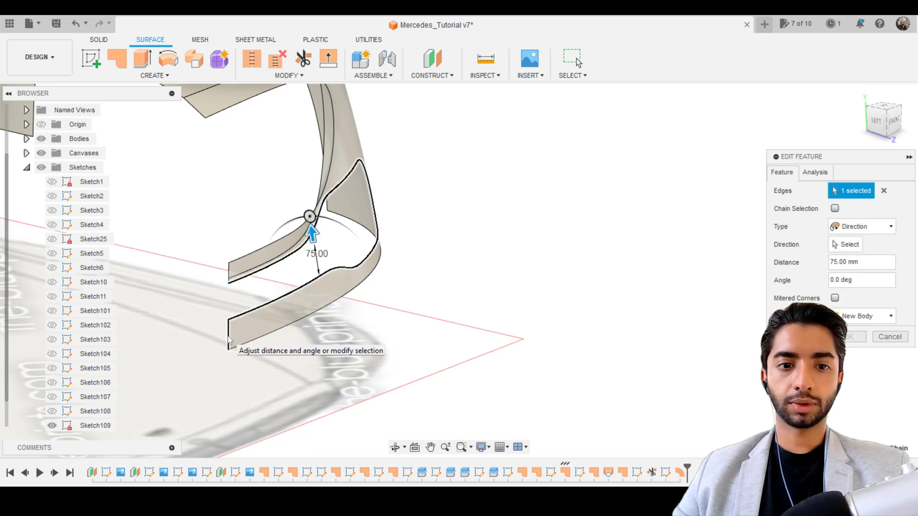
pyautogui.click(867, 233)
pyautogui.click(853, 242)
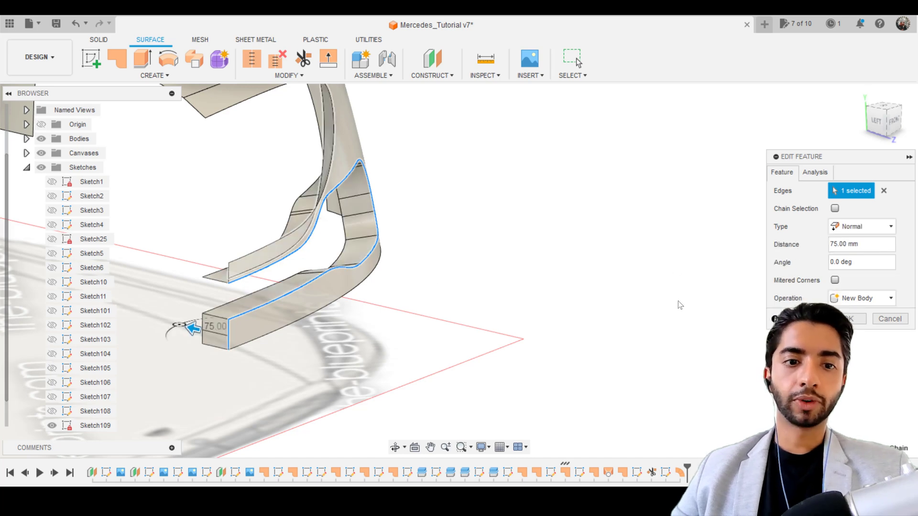
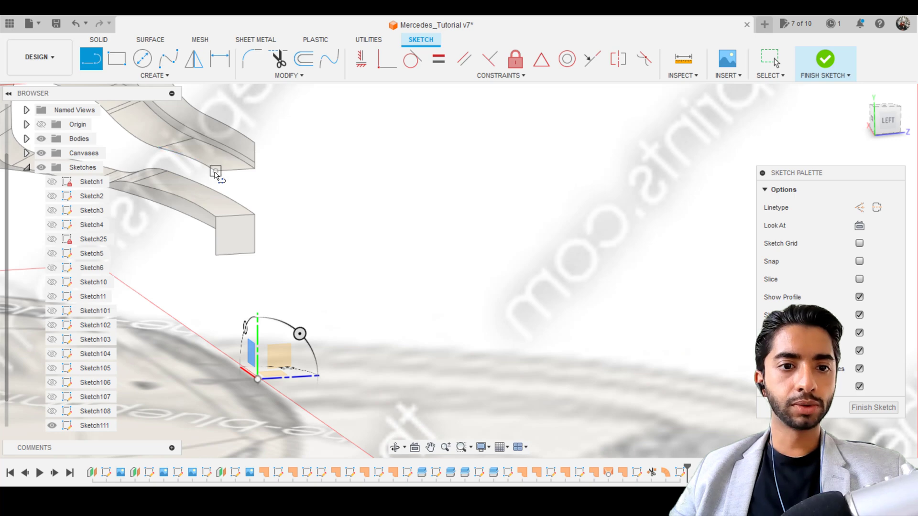
# Draw a short line across the strip's open gap in Sketch111, then finish the sketch.
pyautogui.scroll(3, 211, 172)
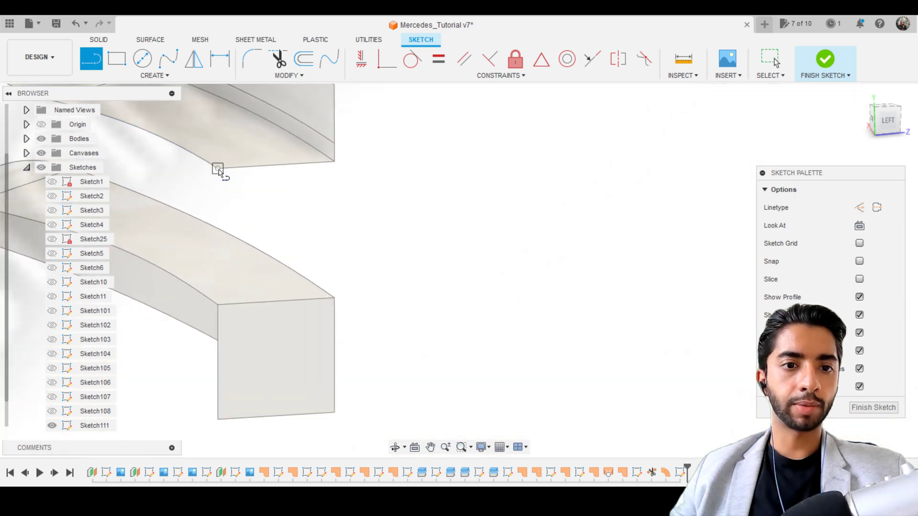
pyautogui.click(218, 171)
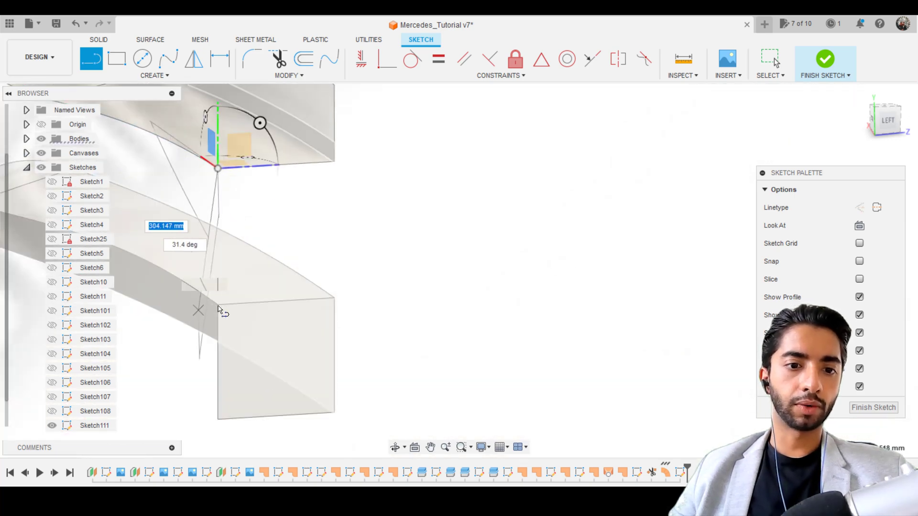
pyautogui.scroll(-5, 306, 266)
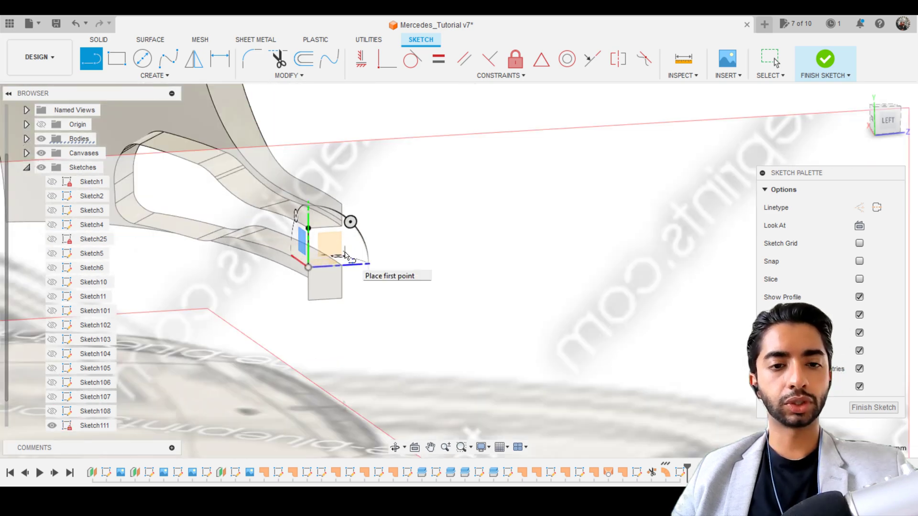
pyautogui.press('Escape')
pyautogui.scroll(8, 296, 246)
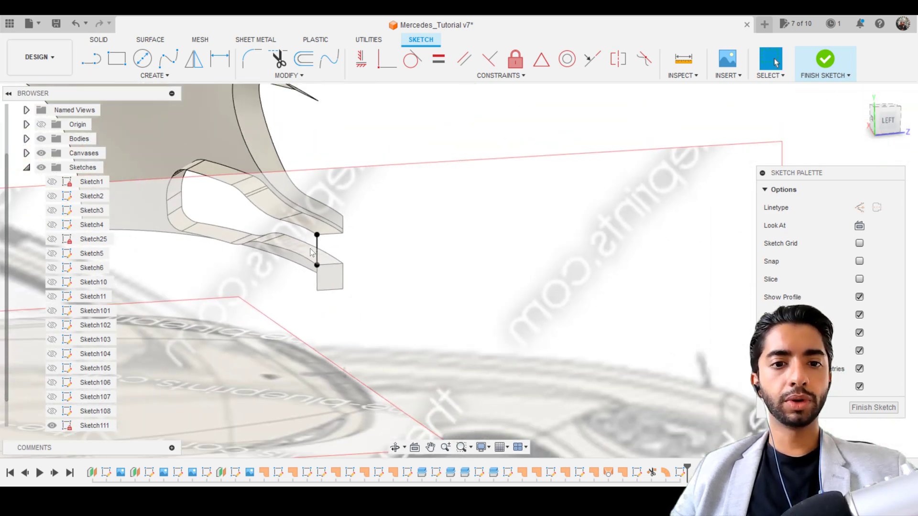
pyautogui.moveTo(683, 318); pyautogui.dragTo(693, 319, button='middle')
pyautogui.moveTo(174, 251); pyautogui.dragTo(502, 265, button='middle')
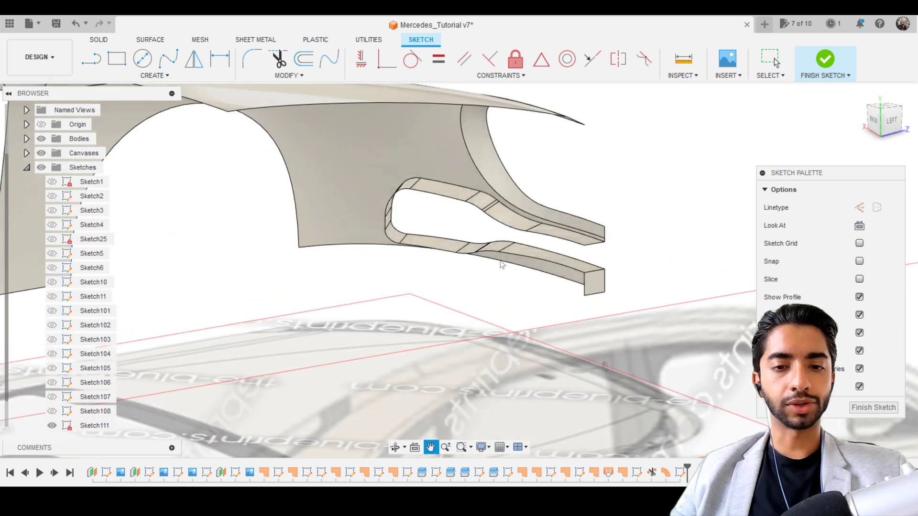
pyautogui.scroll(4, 507, 265)
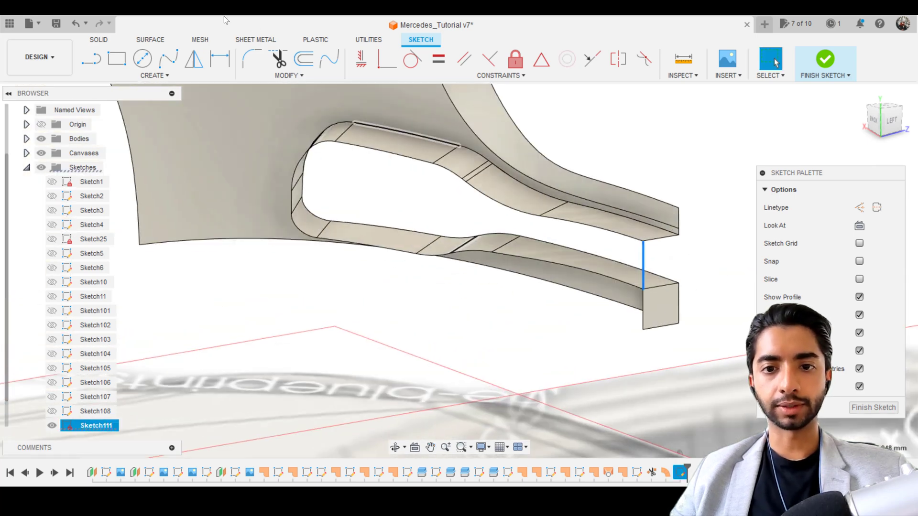
pyautogui.click(846, 70)
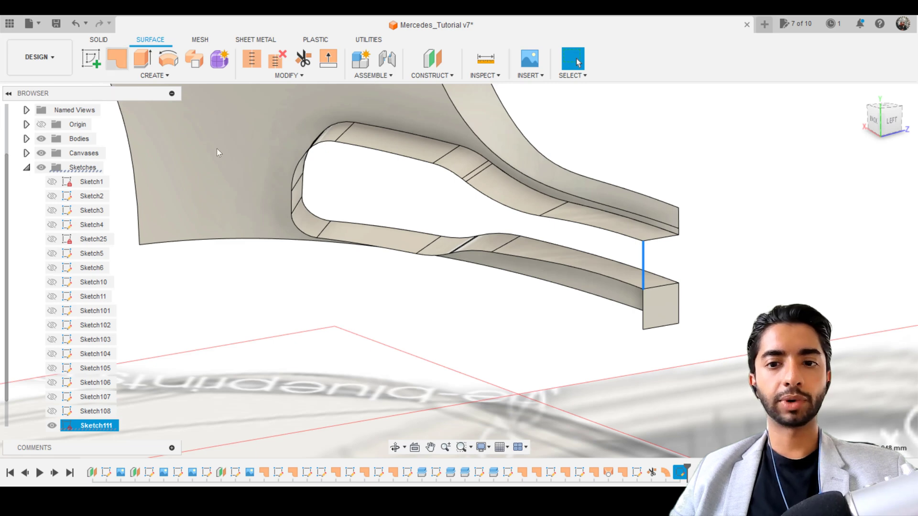
# Start the patch boundary with the bridging line, connected edge chain, upper chain and long edge.
pyautogui.click(643, 253)
pyautogui.click(551, 257)
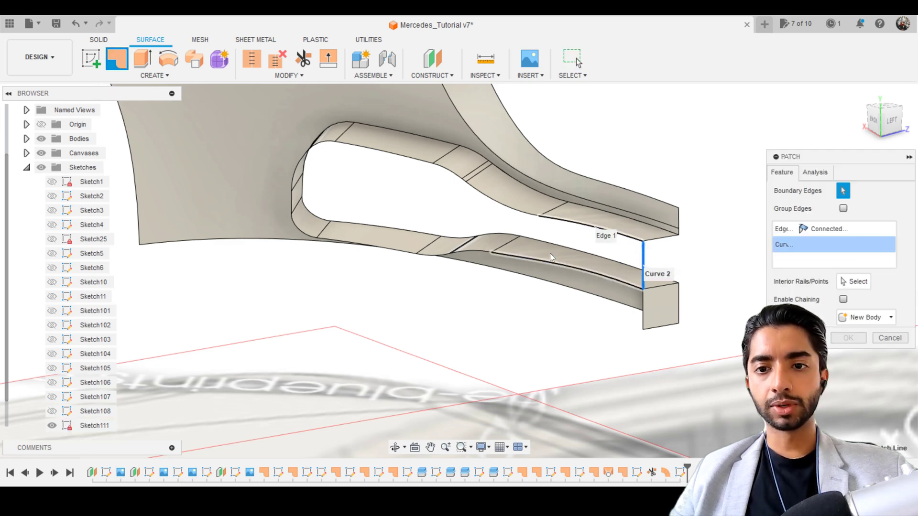
pyautogui.scroll(3, 543, 237)
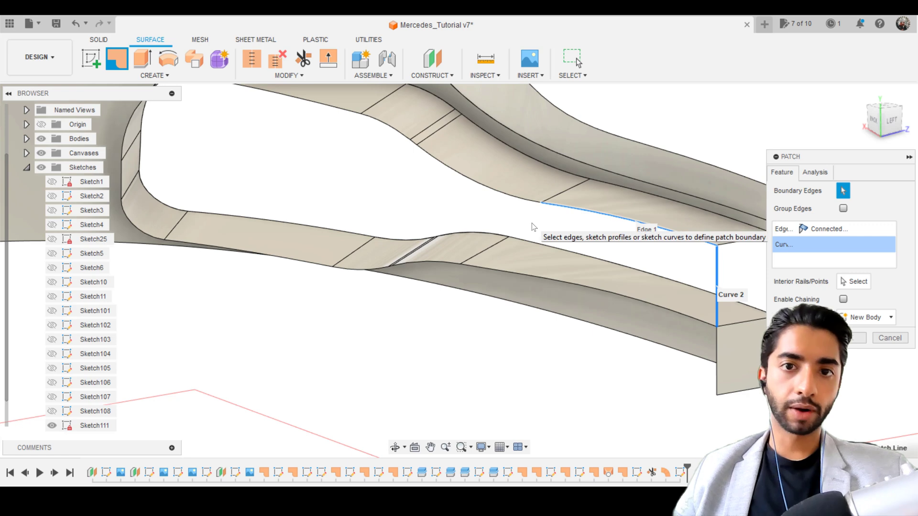
pyautogui.scroll(5, 535, 215)
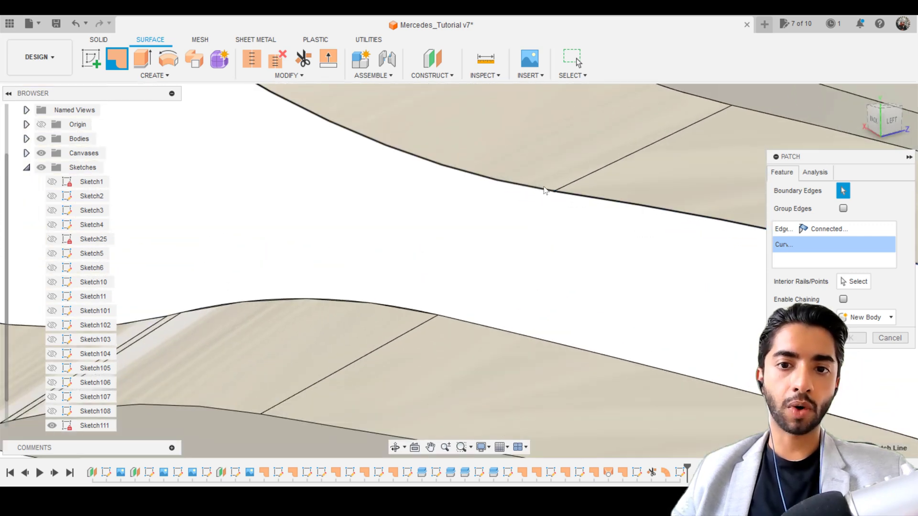
pyautogui.click(545, 189)
pyautogui.scroll(-5, 507, 233)
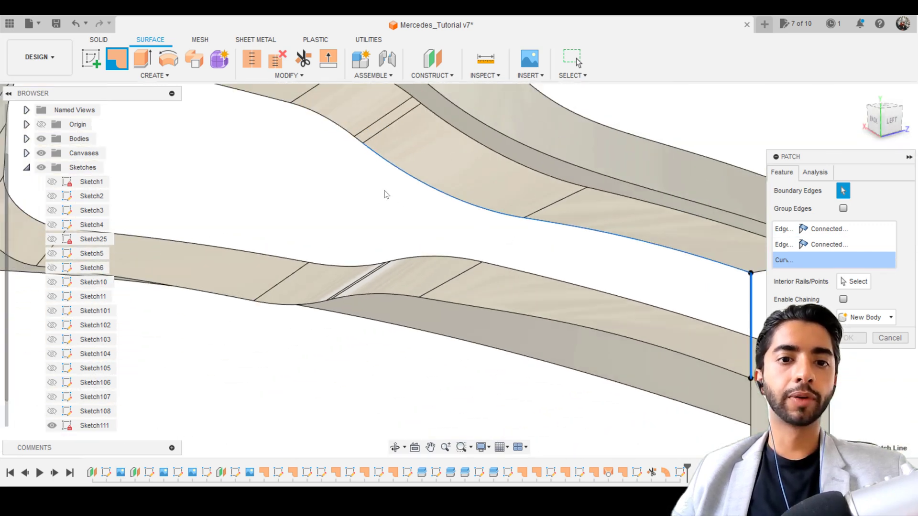
pyautogui.moveTo(402, 198); pyautogui.dragTo(492, 278, button='middle')
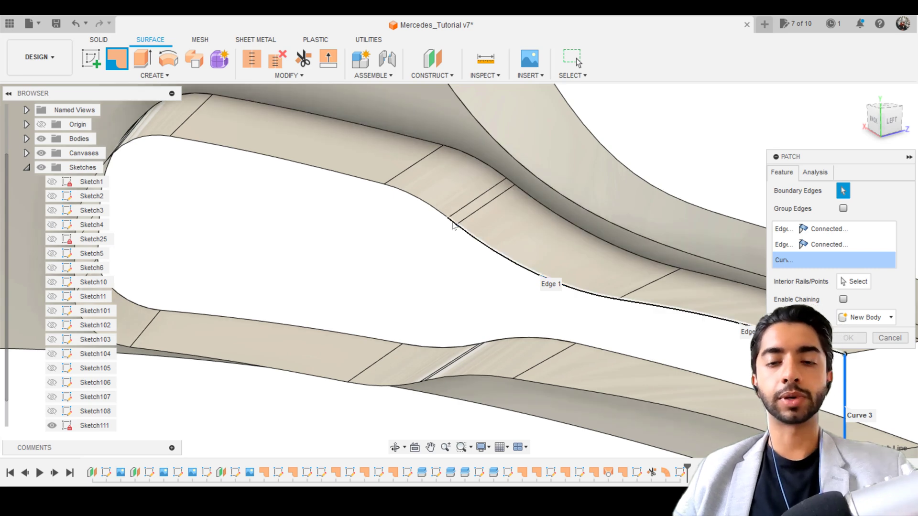
pyautogui.scroll(1, 460, 239)
pyautogui.scroll(5, 460, 237)
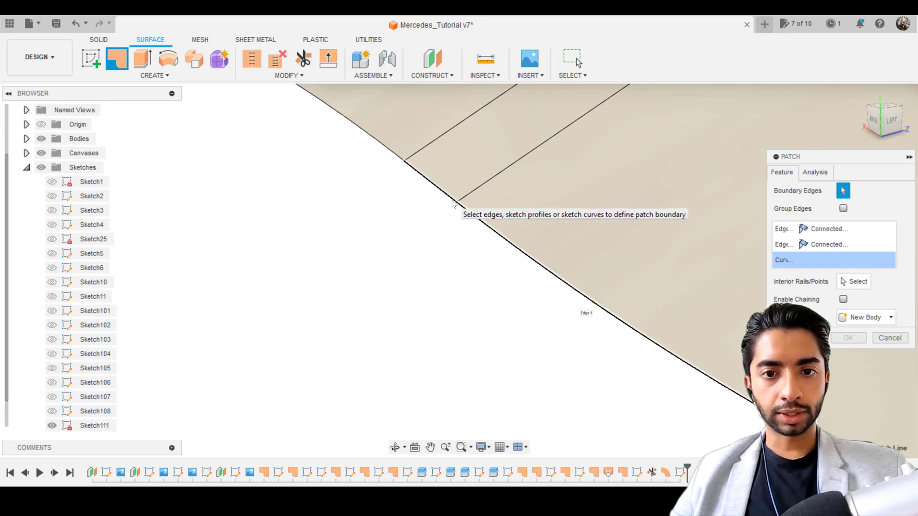
pyautogui.click(453, 203)
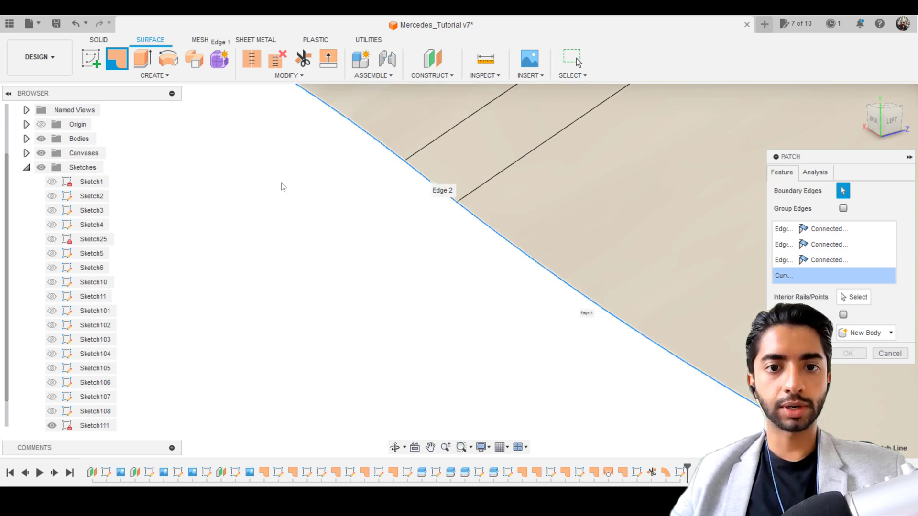
# Add the lower-left edge, arc edge and lower-right edge to the patch boundary.
pyautogui.scroll(-4, 281, 182)
pyautogui.moveTo(393, 255); pyautogui.dragTo(688, 464, button='middle')
pyautogui.scroll(5, 400, 273)
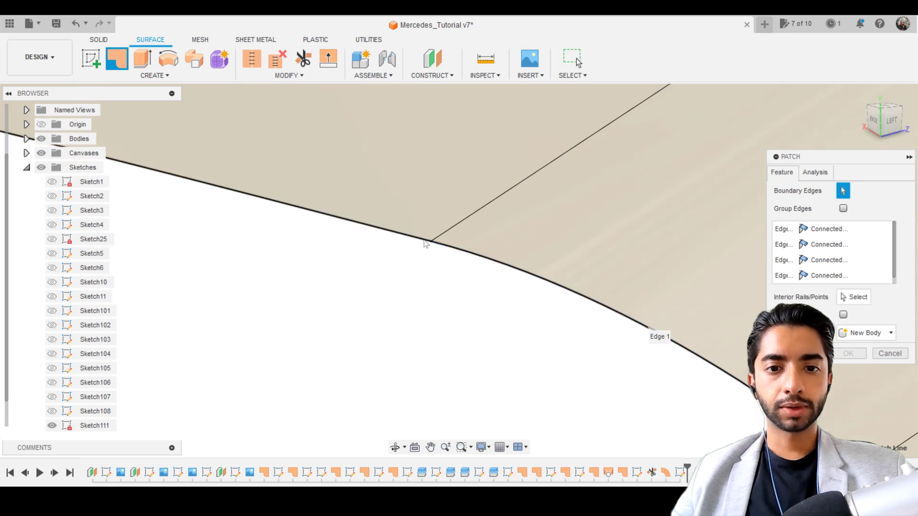
pyautogui.moveTo(405, 276); pyautogui.dragTo(717, 404, button='middle')
pyautogui.moveTo(307, 268); pyautogui.dragTo(564, 311, button='middle')
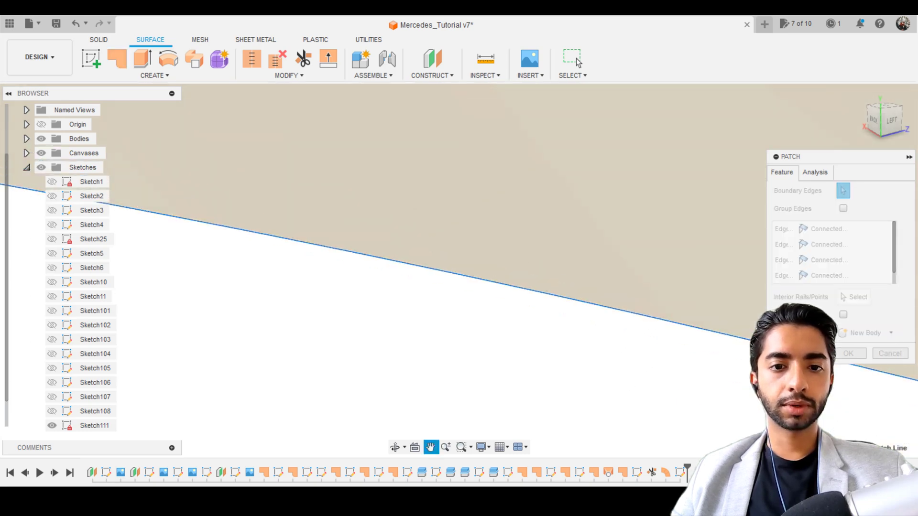
pyautogui.moveTo(224, 216); pyautogui.dragTo(663, 292, button='middle')
pyautogui.scroll(-2, 663, 293)
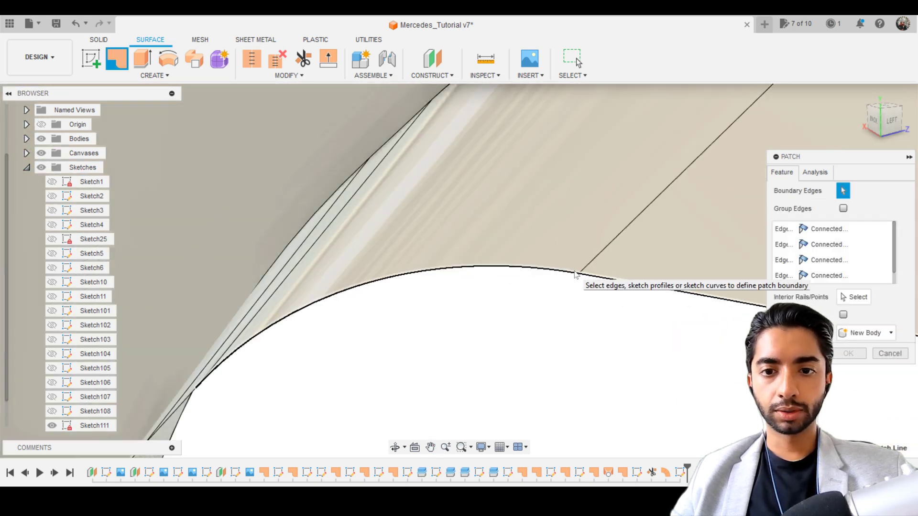
pyautogui.scroll(3, 514, 192)
pyautogui.scroll(3, 409, 241)
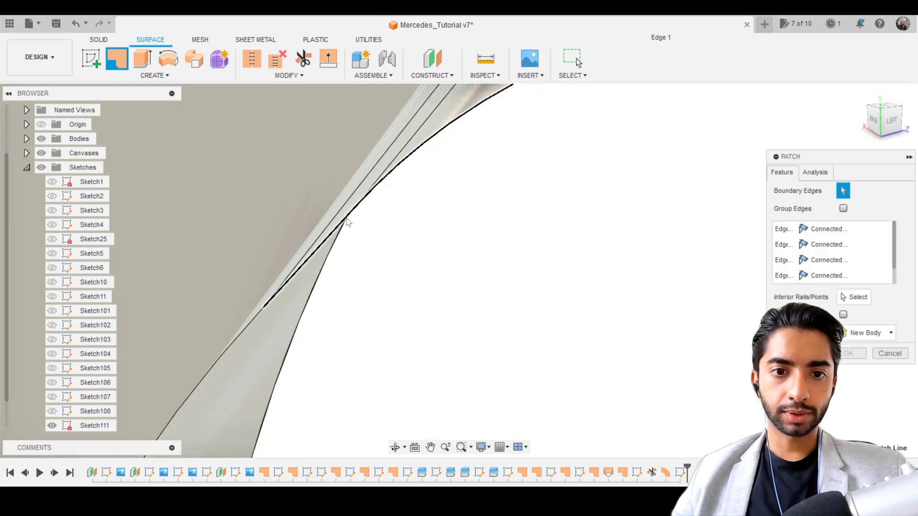
pyautogui.moveTo(287, 365); pyautogui.dragTo(472, 227, button='middle')
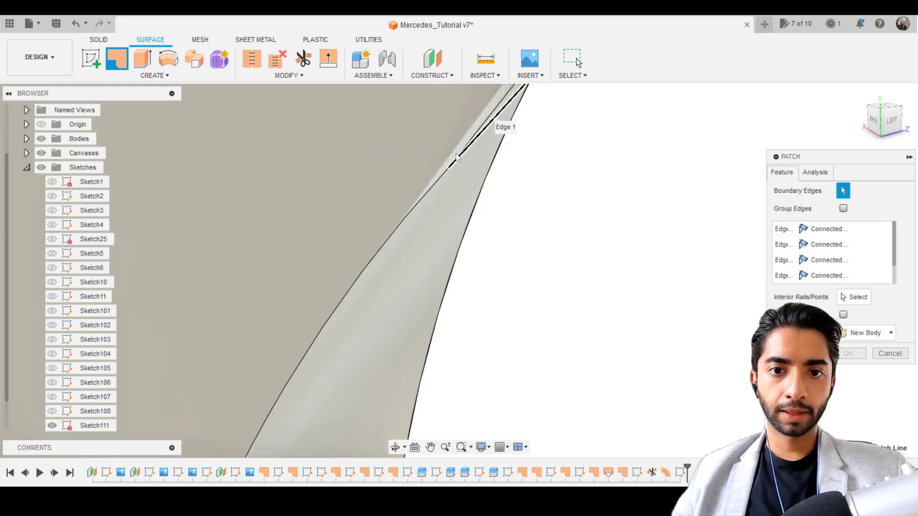
pyautogui.click(444, 176)
pyautogui.scroll(-3, 382, 407)
pyautogui.moveTo(385, 406); pyautogui.dragTo(366, 189, button='middle')
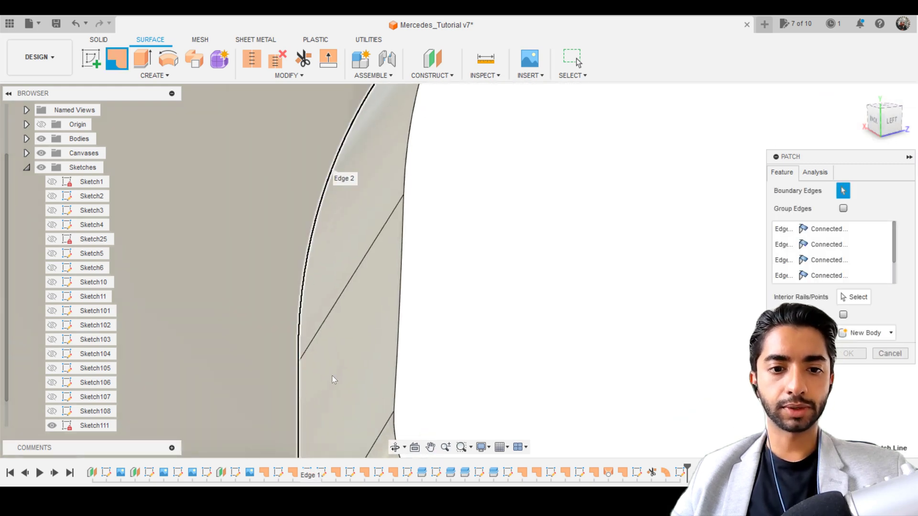
pyautogui.scroll(-5, 331, 376)
pyautogui.moveTo(332, 376); pyautogui.dragTo(294, 98, button='middle')
pyautogui.scroll(2, 265, 202)
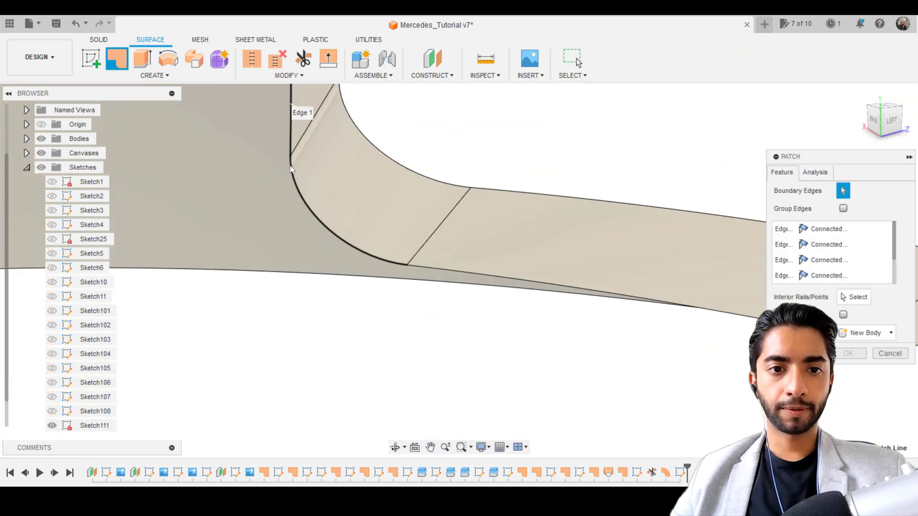
pyautogui.click(403, 265)
pyautogui.click(416, 267)
# Add the curved lower edge and create the patch closing the recess opening.
pyautogui.scroll(-3, 652, 206)
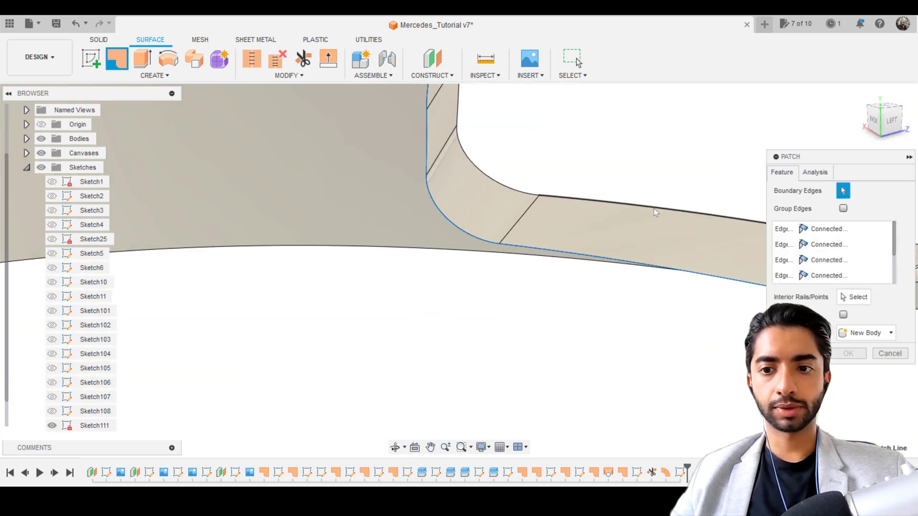
pyautogui.moveTo(653, 208); pyautogui.dragTo(228, 237, button='middle')
pyautogui.scroll(5, 247, 237)
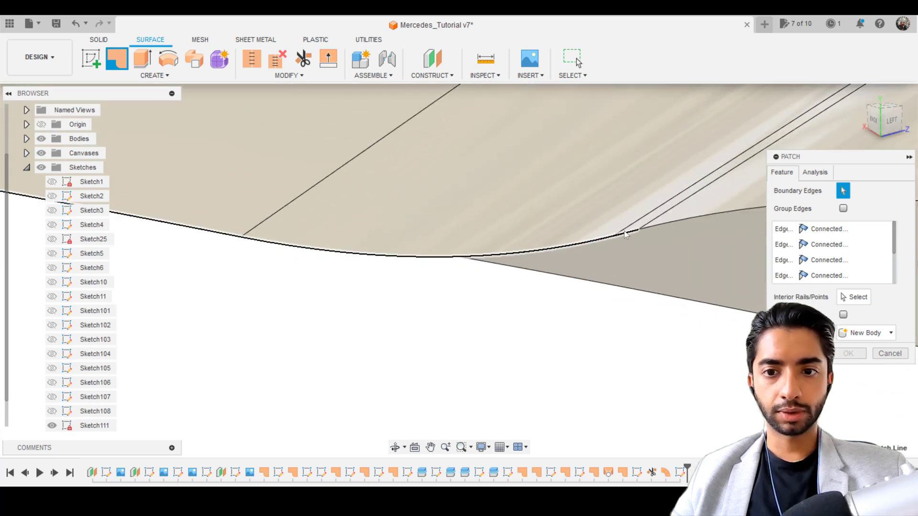
pyautogui.scroll(4, 644, 230)
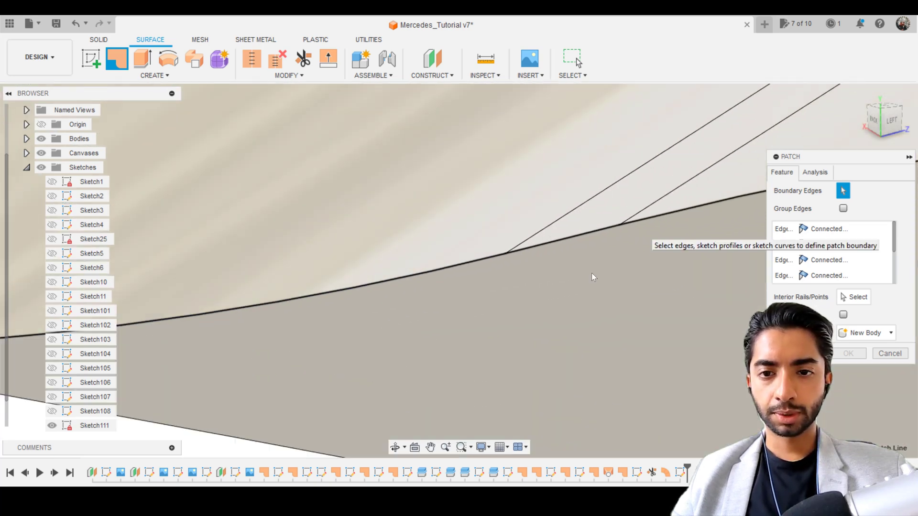
pyautogui.click(632, 223)
pyautogui.scroll(-10, 631, 223)
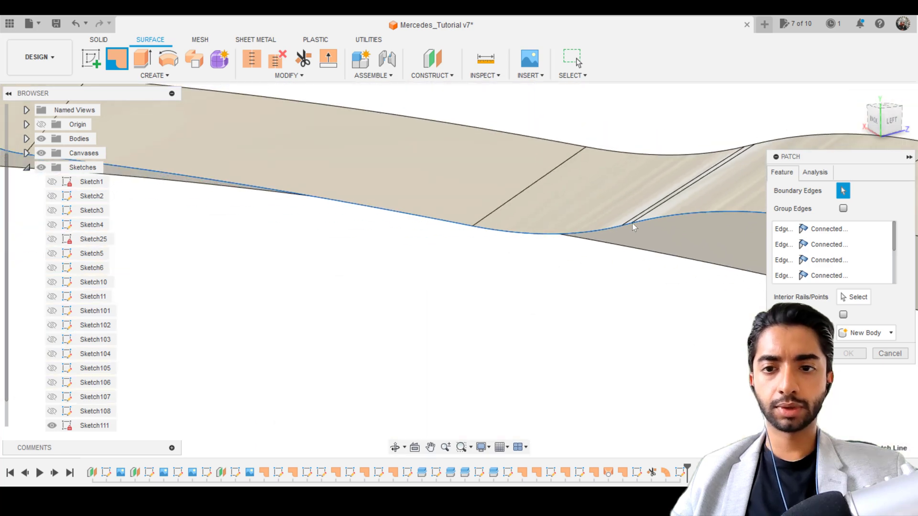
pyautogui.moveTo(632, 223); pyautogui.dragTo(242, 193, button='middle')
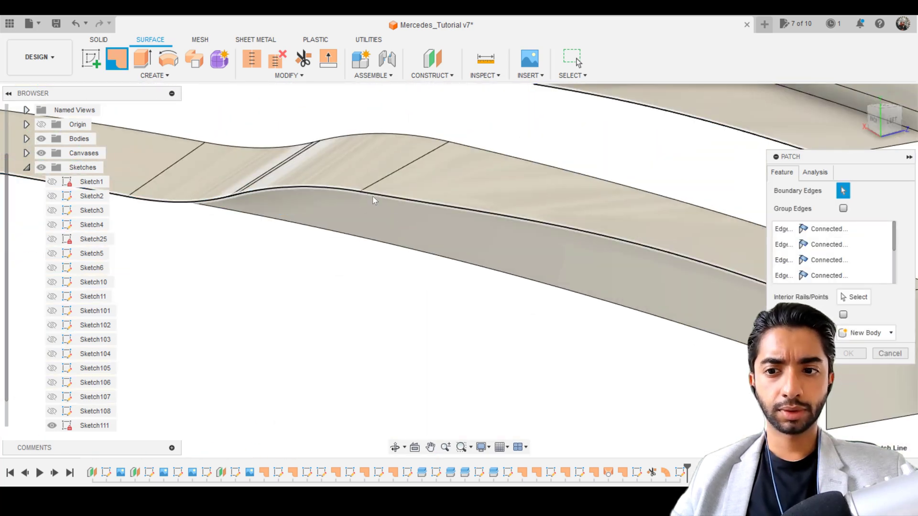
pyautogui.scroll(-6, 412, 260)
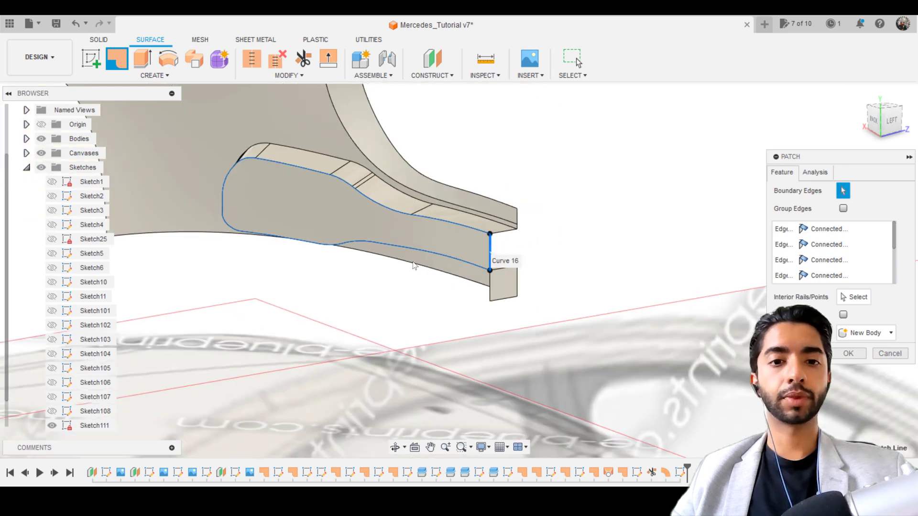
pyautogui.click(849, 354)
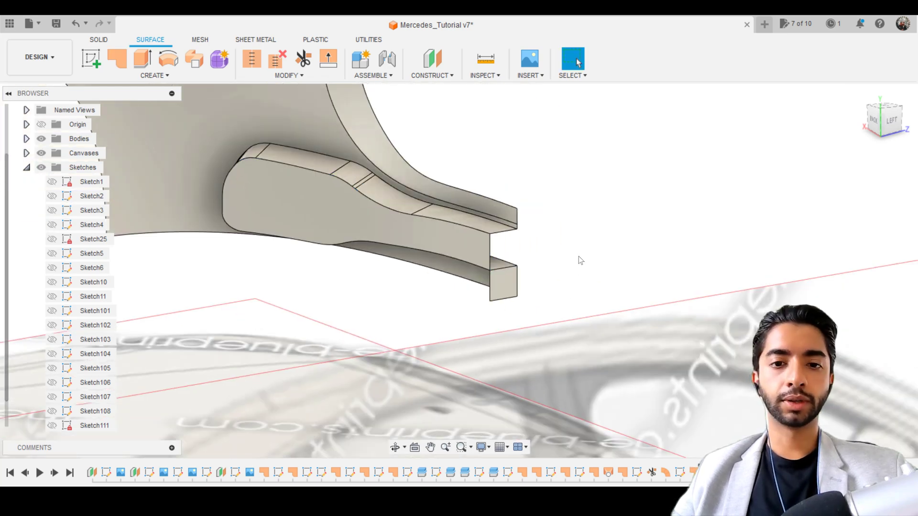
# Orbit around the fender, snap to the Front view and center on the fender lip.
pyautogui.scroll(-2, 579, 256)
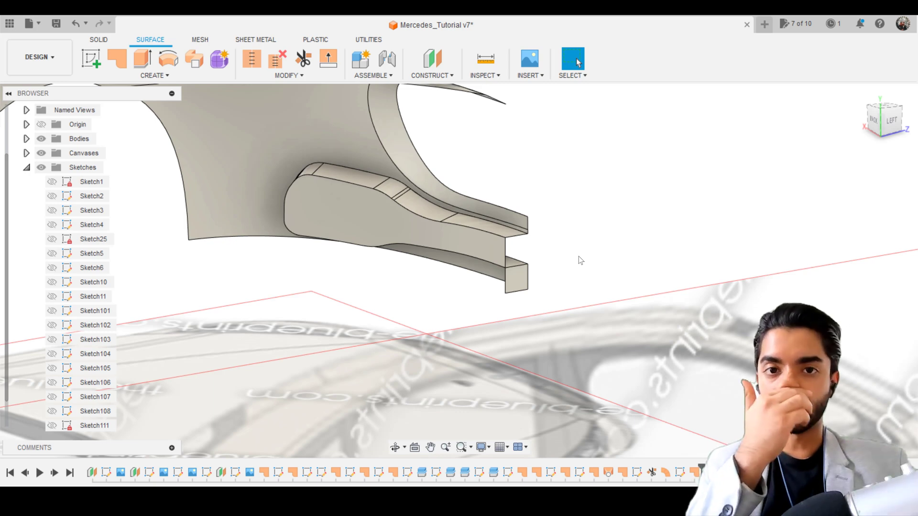
pyautogui.scroll(-3, 578, 256)
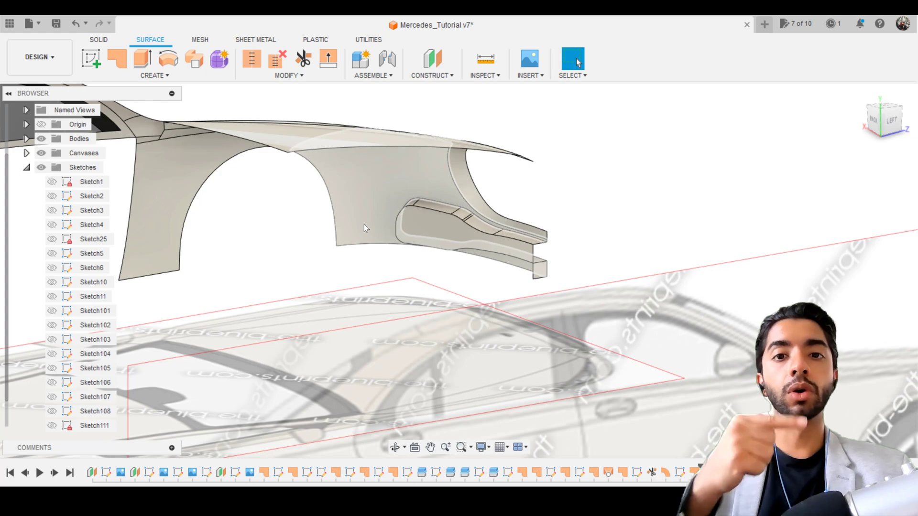
pyautogui.scroll(-3, 429, 255)
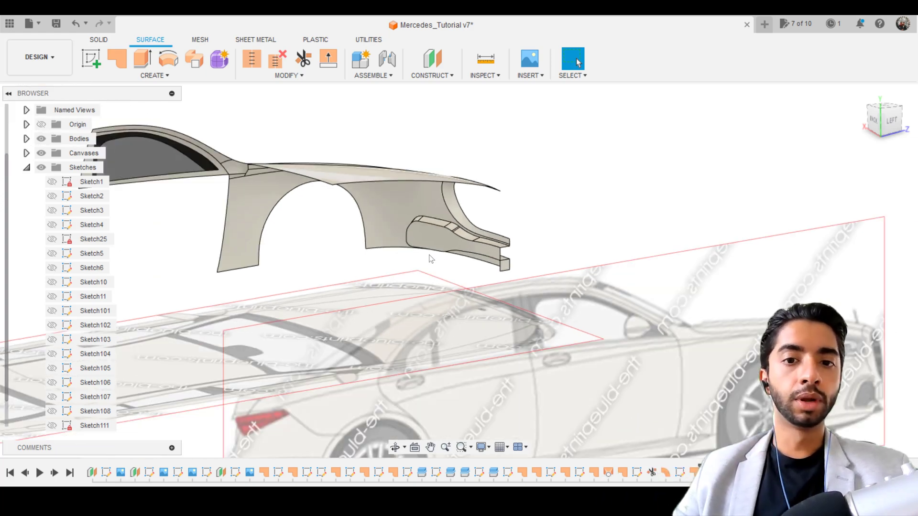
pyautogui.keyDown('shift'); pyautogui.moveTo(479, 254); pyautogui.dragTo(310, 255, button='middle'); pyautogui.keyUp('shift')
pyautogui.scroll(5, 536, 256)
pyautogui.keyDown('shift'); pyautogui.moveTo(556, 260); pyautogui.dragTo(578, 260, button='middle'); pyautogui.keyUp('shift')
pyautogui.scroll(-5, 578, 260)
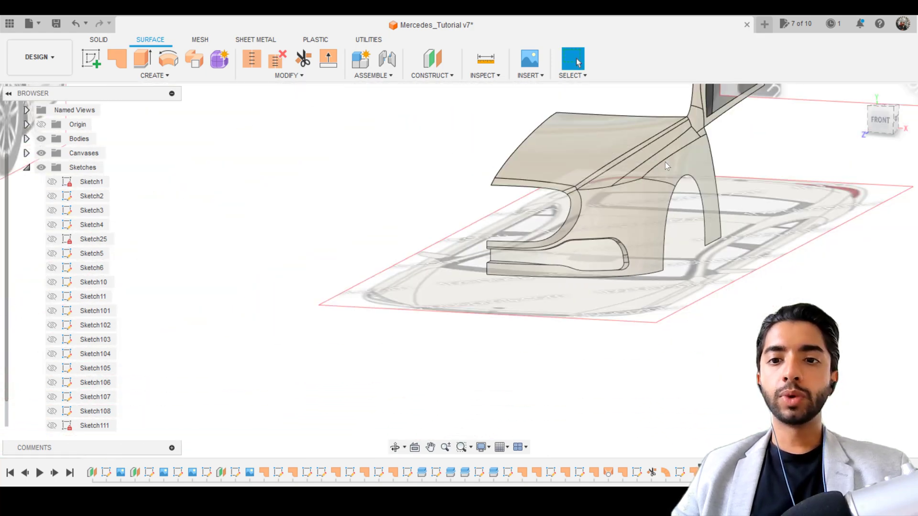
pyautogui.click(879, 120)
pyautogui.scroll(6, 561, 206)
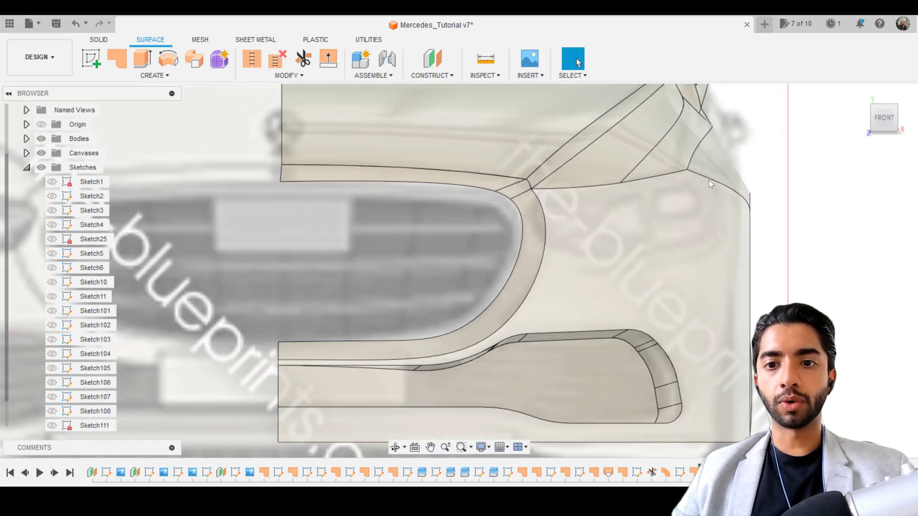
pyautogui.moveTo(584, 214); pyautogui.dragTo(426, 194, button='middle')
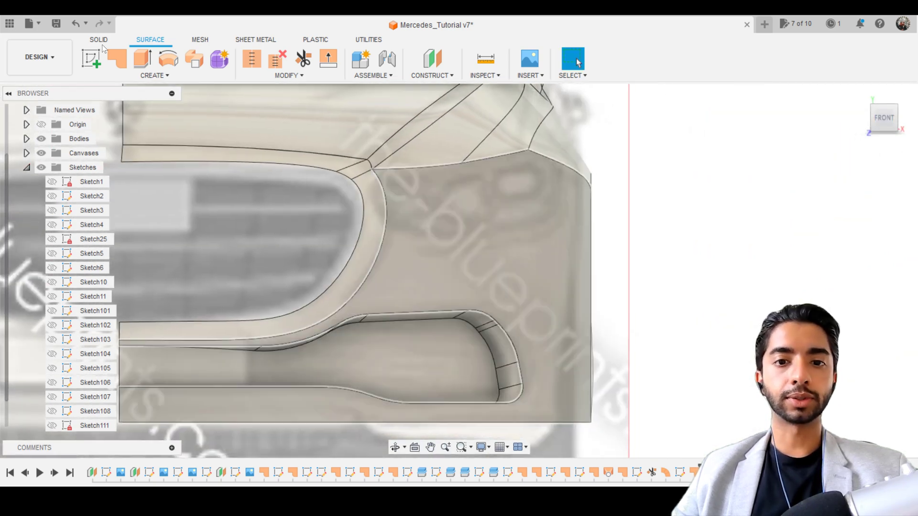
# Start a new sketch on the front plane, framing the grille and headlight area.
pyautogui.click(90, 58)
pyautogui.click(258, 246)
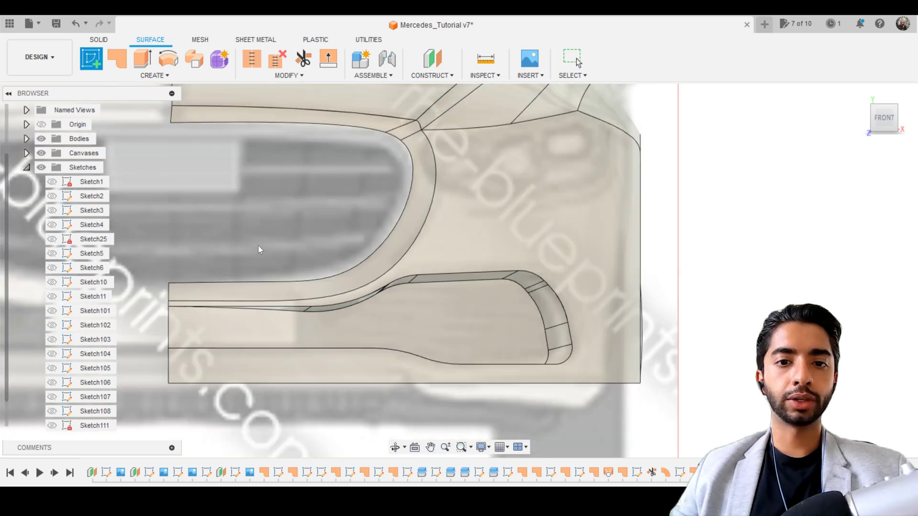
pyautogui.scroll(-4, 408, 140)
pyautogui.moveTo(533, 146); pyautogui.dragTo(324, 369, button='middle')
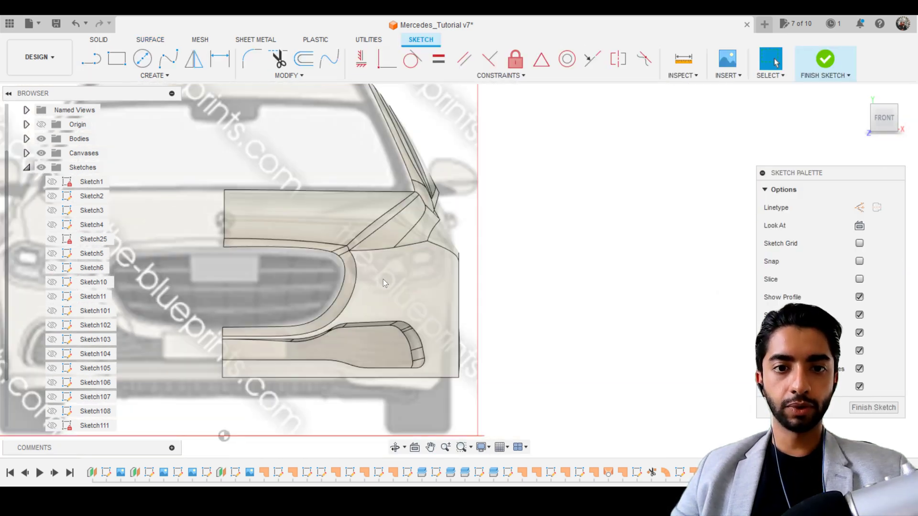
# Trace the headlight's top edge with lines, from beside the grille to the top-right corner.
pyautogui.scroll(5, 383, 279)
pyautogui.click(91, 58)
pyautogui.scroll(3, 306, 245)
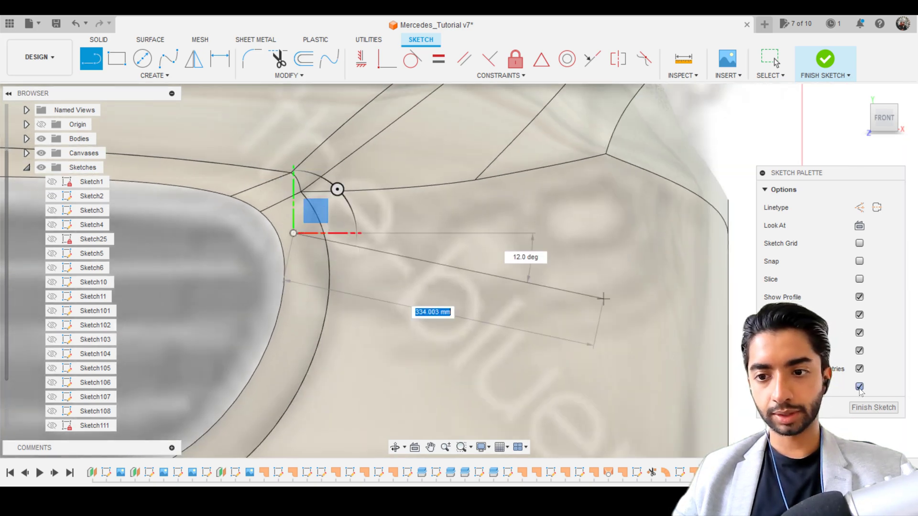
pyautogui.click(116, 55)
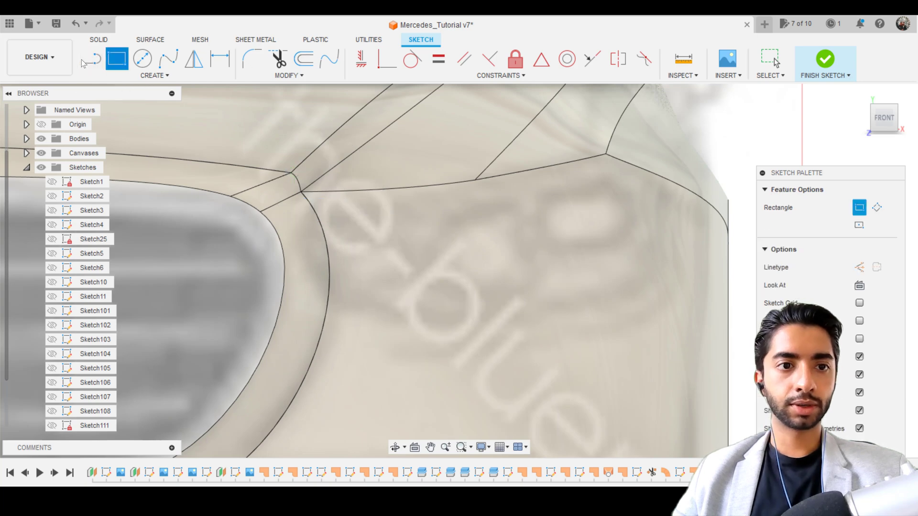
pyautogui.click(91, 59)
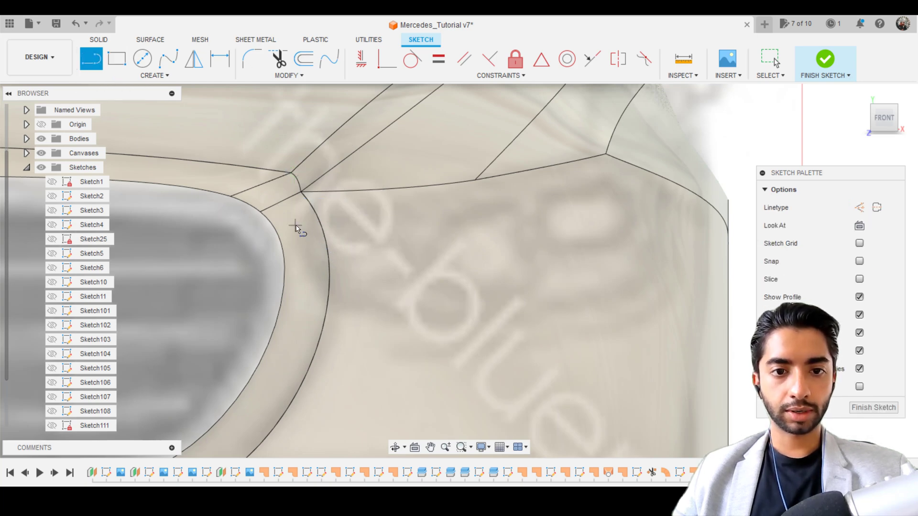
pyautogui.click(316, 210)
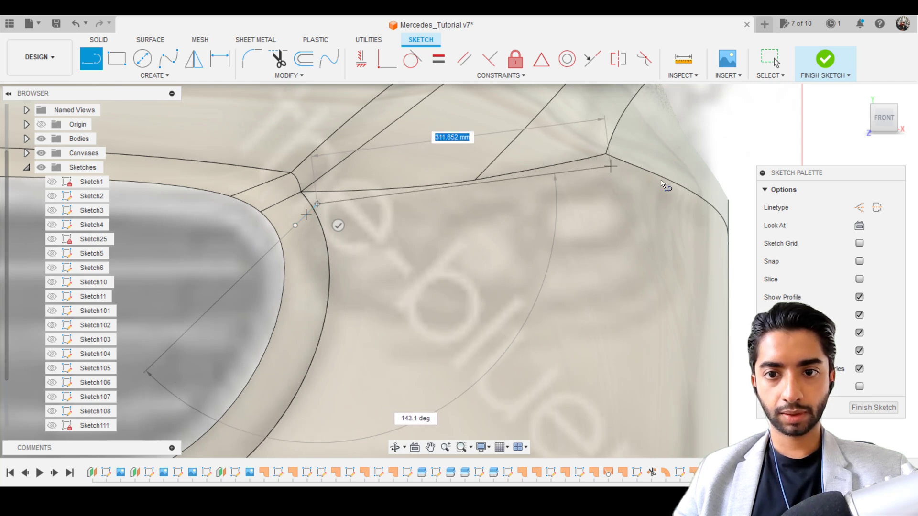
pyautogui.click(611, 166)
pyautogui.doubleClick(669, 193)
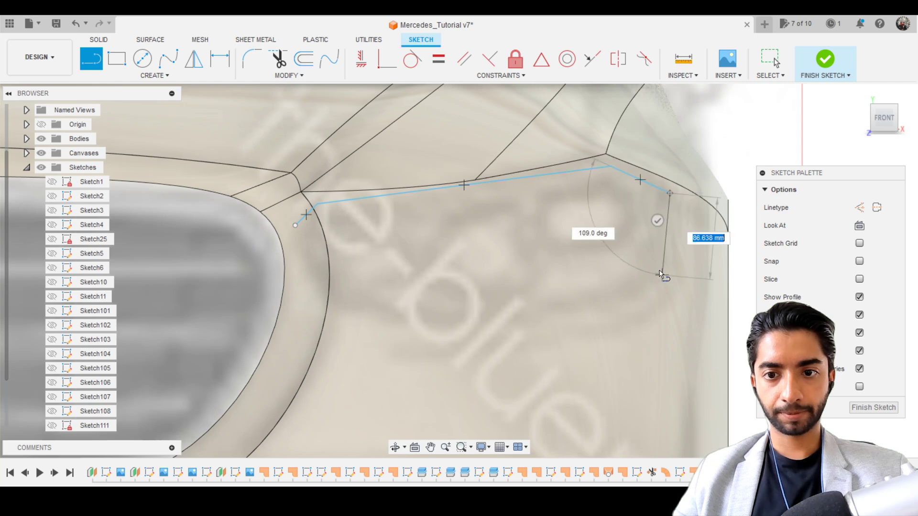
# Continue the outline down the right side and along the bottom, closing it at the start.
pyautogui.click(659, 270)
pyautogui.click(625, 299)
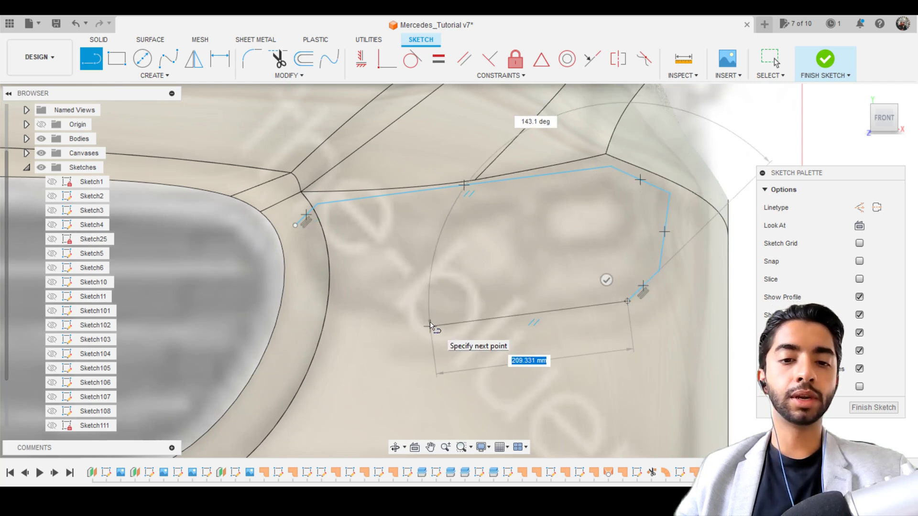
pyautogui.doubleClick(428, 326)
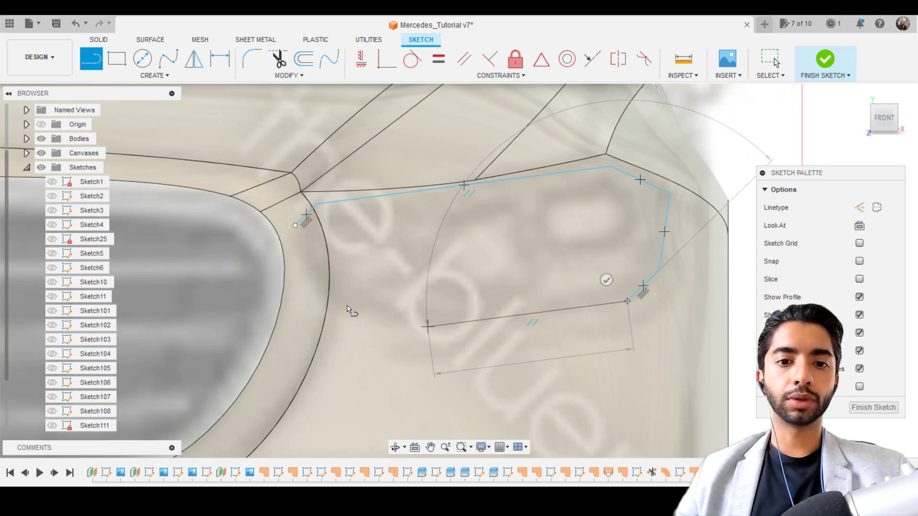
pyautogui.click(324, 300)
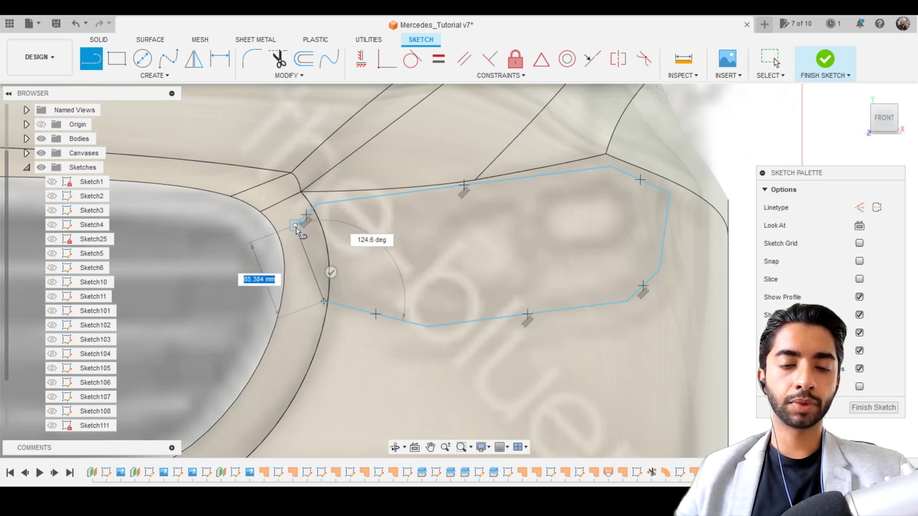
pyautogui.click(296, 226)
pyautogui.press('Escape')
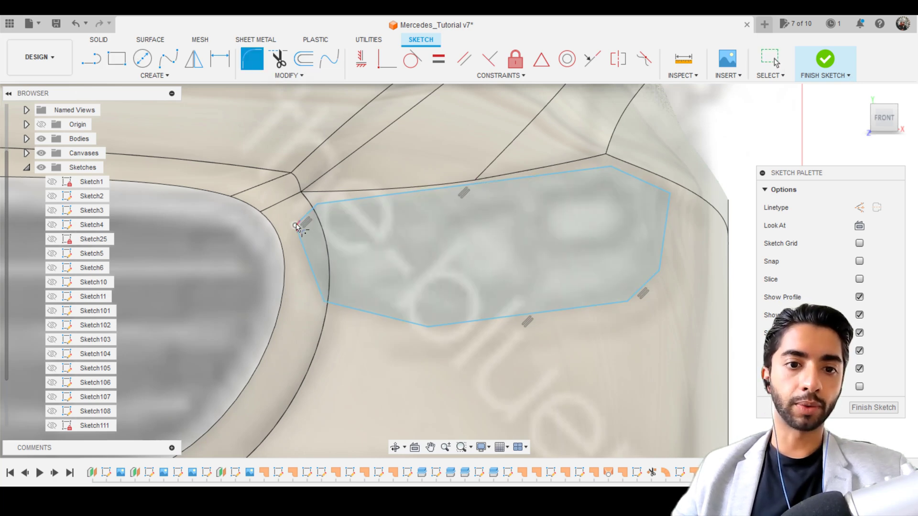
# Fillet the outline's left-side corners at 10, 30 and 45 mm.
pyautogui.moveTo(292, 223); pyautogui.dragTo(295, 225)
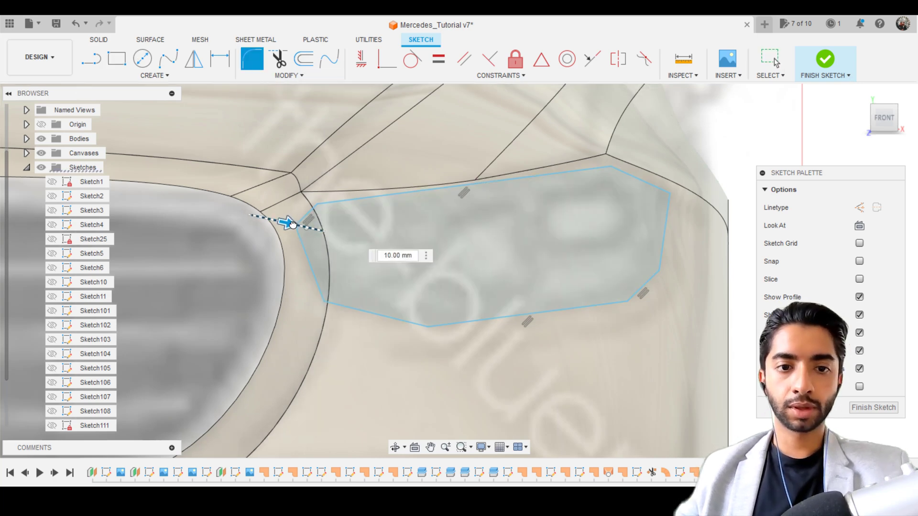
pyautogui.press('Return')
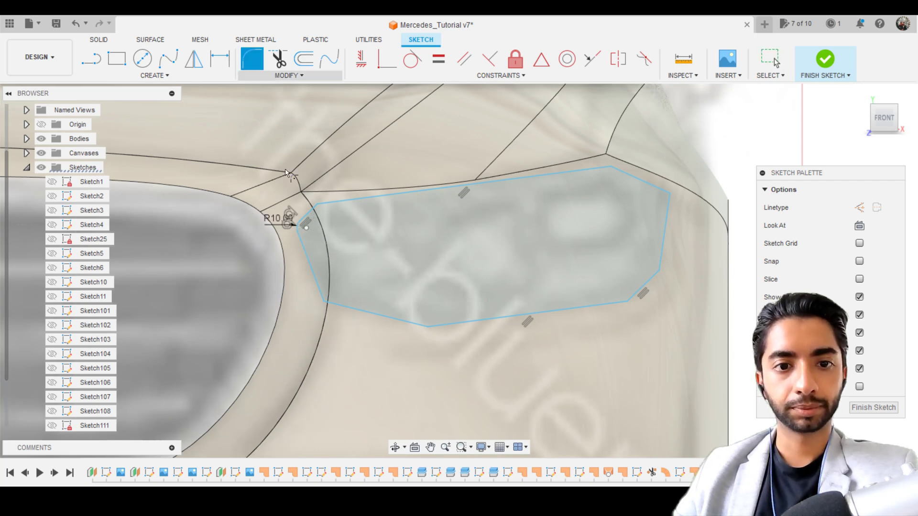
pyautogui.moveTo(316, 197); pyautogui.dragTo(316, 200)
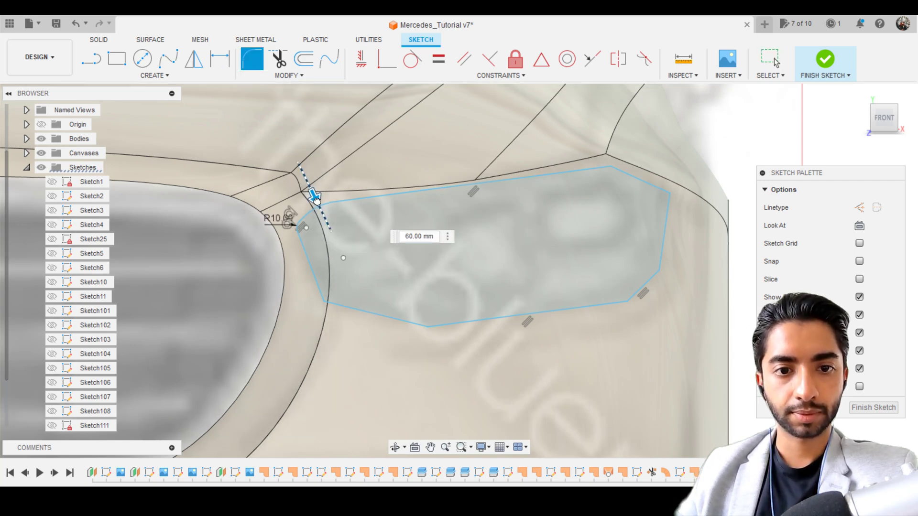
pyautogui.press('Return')
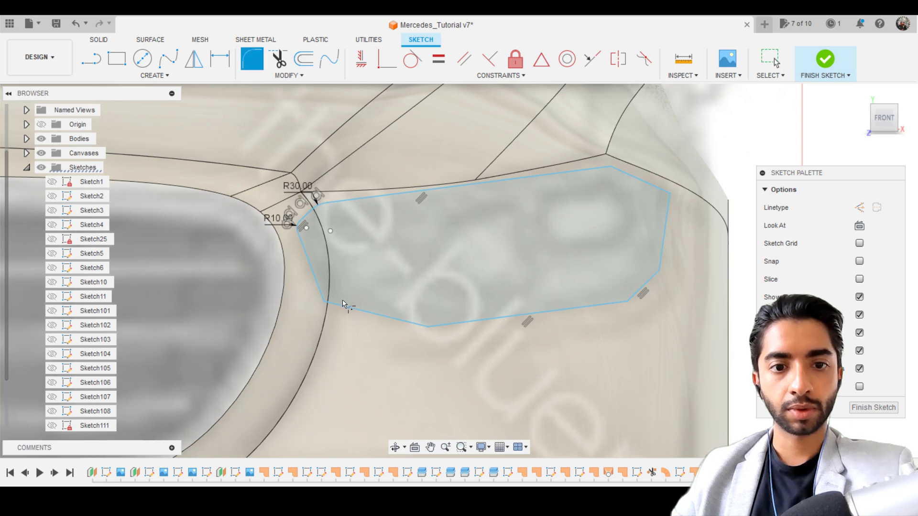
pyautogui.moveTo(322, 311); pyautogui.dragTo(325, 307)
pyautogui.press('Return')
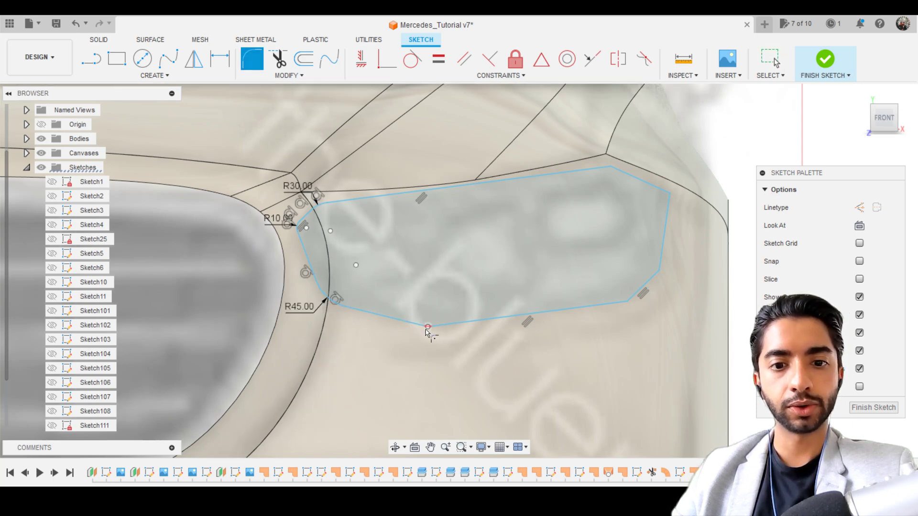
# Fillet the bottom, lower-right and right-side corners at 135, 15 and 60 mm.
pyautogui.moveTo(426, 336); pyautogui.dragTo(425, 333)
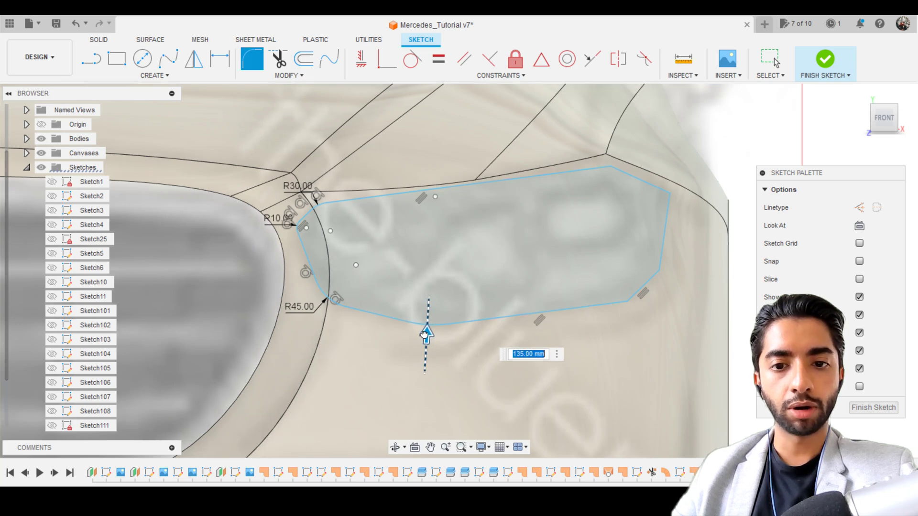
pyautogui.click(775, 61)
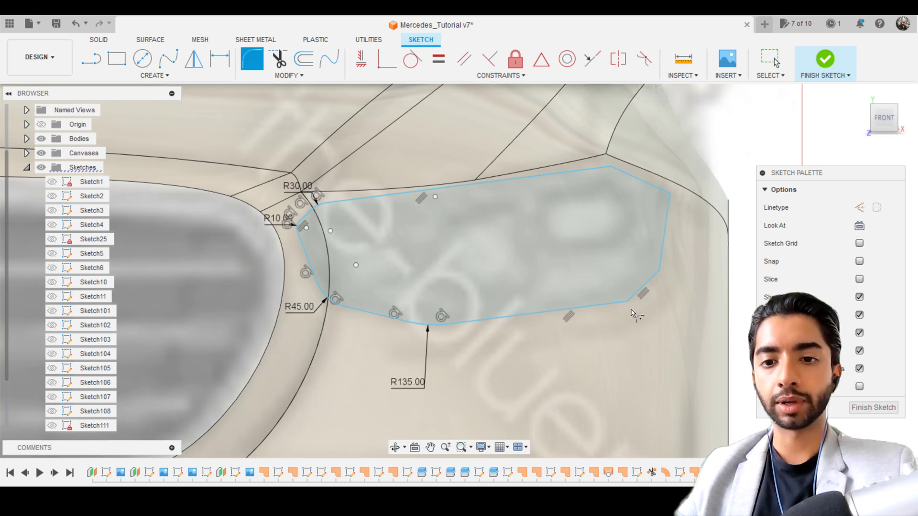
pyautogui.moveTo(627, 309); pyautogui.dragTo(628, 308)
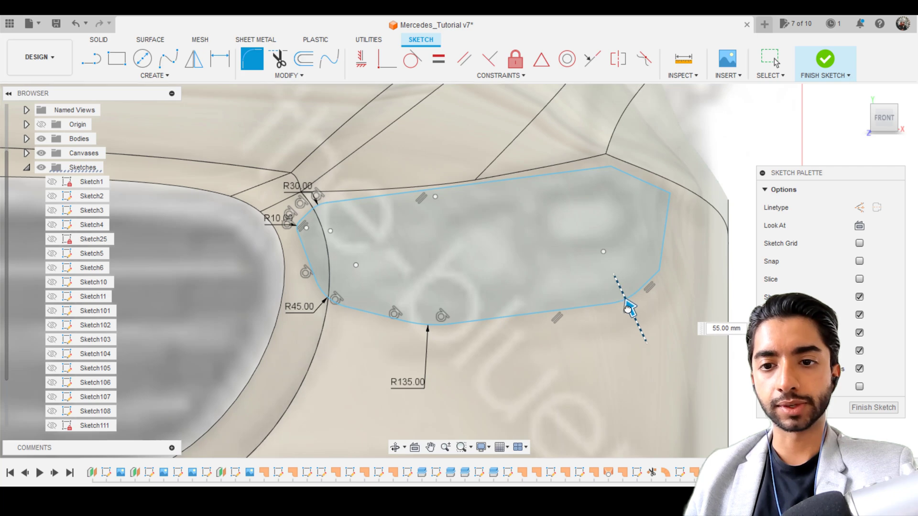
pyautogui.click(775, 61)
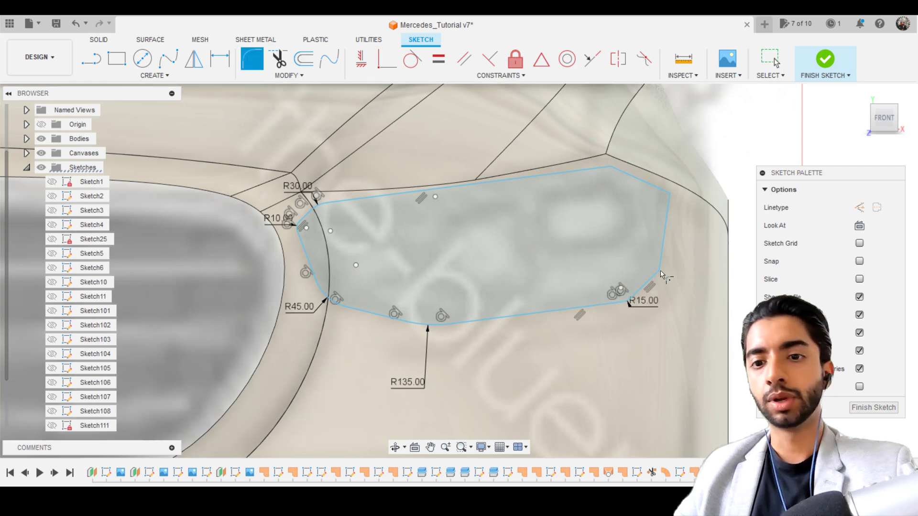
pyautogui.moveTo(672, 275); pyautogui.dragTo(667, 274)
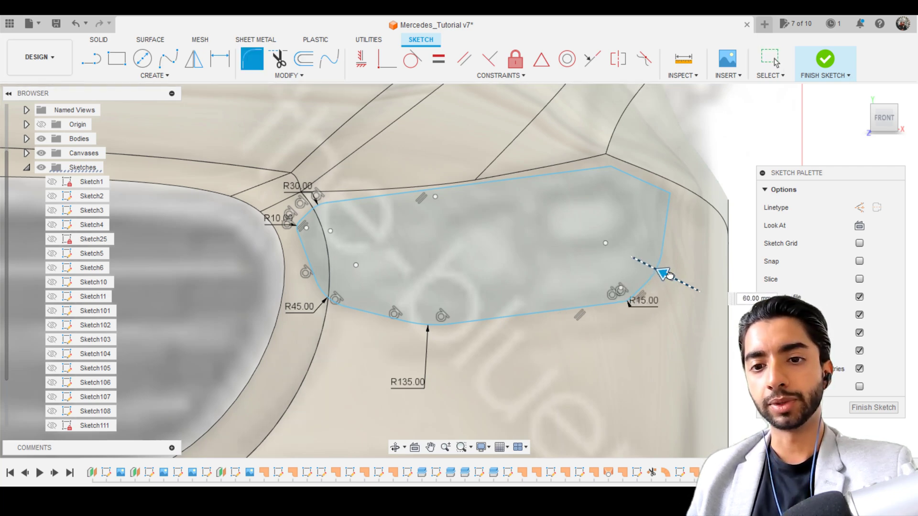
pyautogui.click(775, 61)
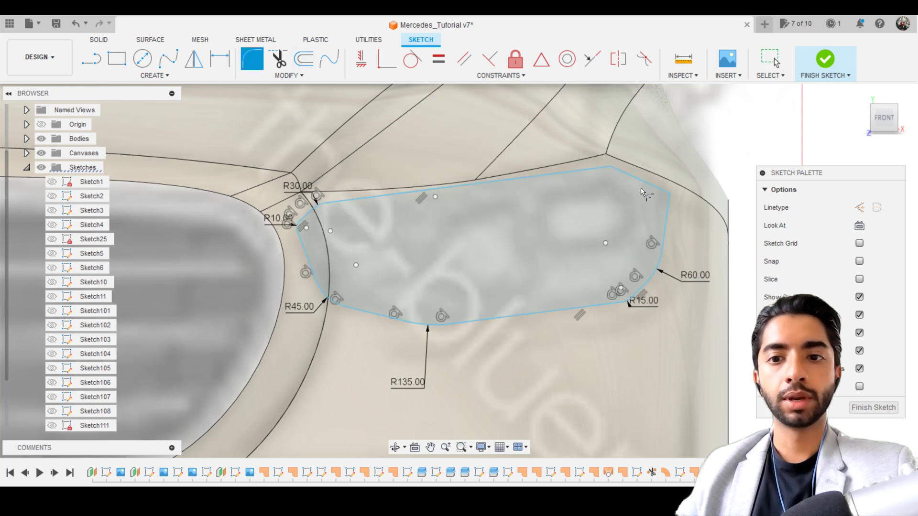
# Fillet the top-right corner at R30, enlarge its radius, and finish the sketch.
pyautogui.moveTo(673, 191); pyautogui.dragTo(670, 194)
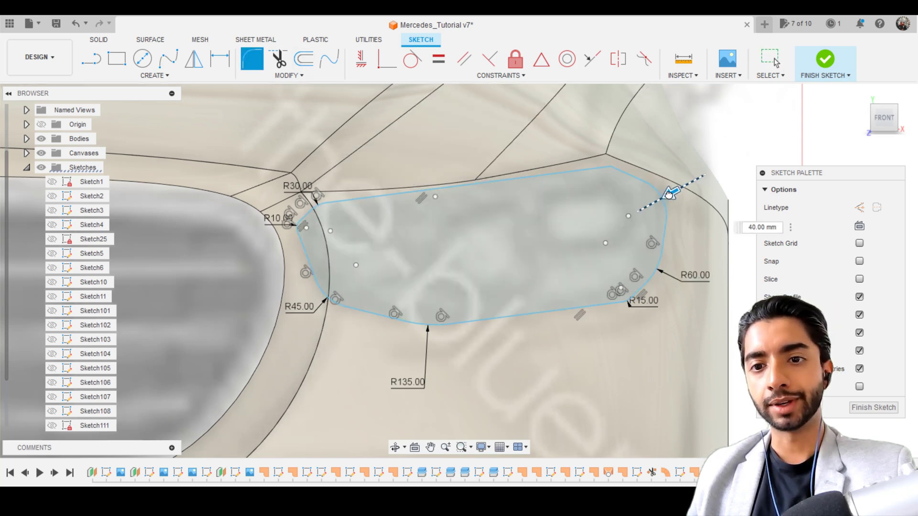
pyautogui.click(257, 62)
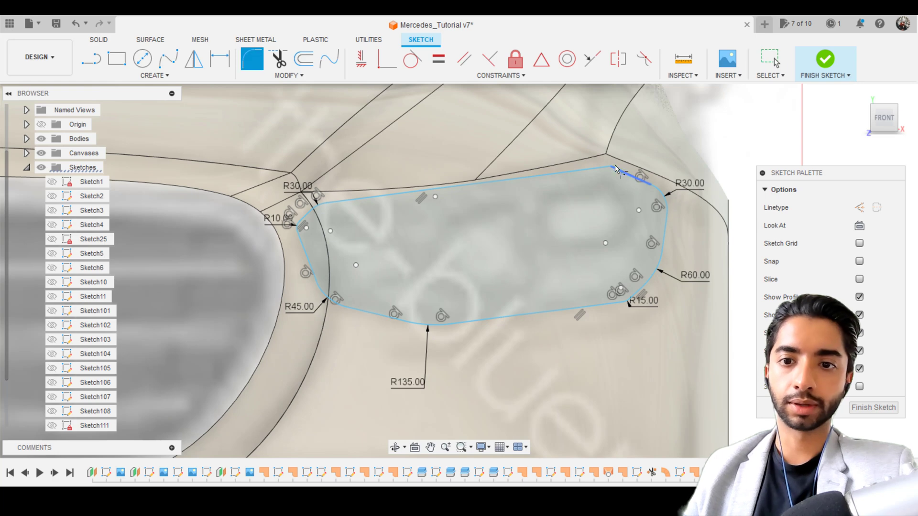
pyautogui.moveTo(613, 165); pyautogui.dragTo(612, 164)
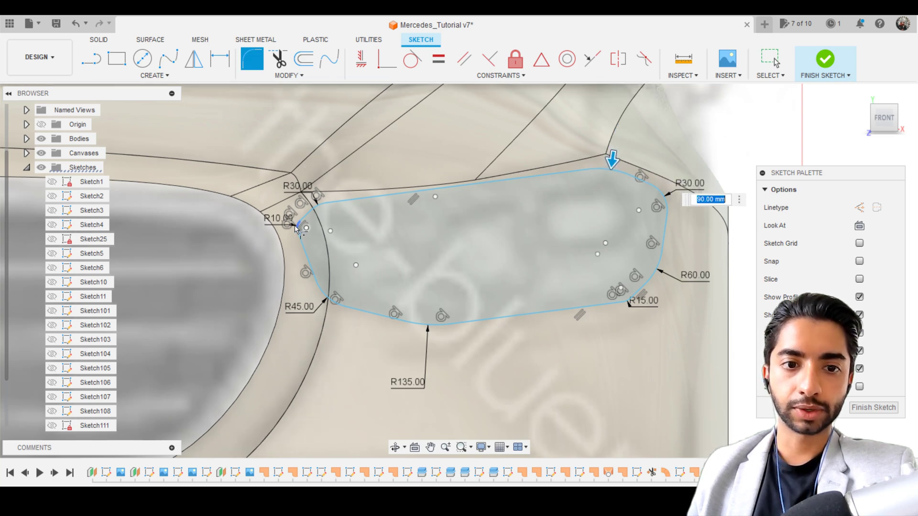
pyautogui.scroll(-3, 357, 173)
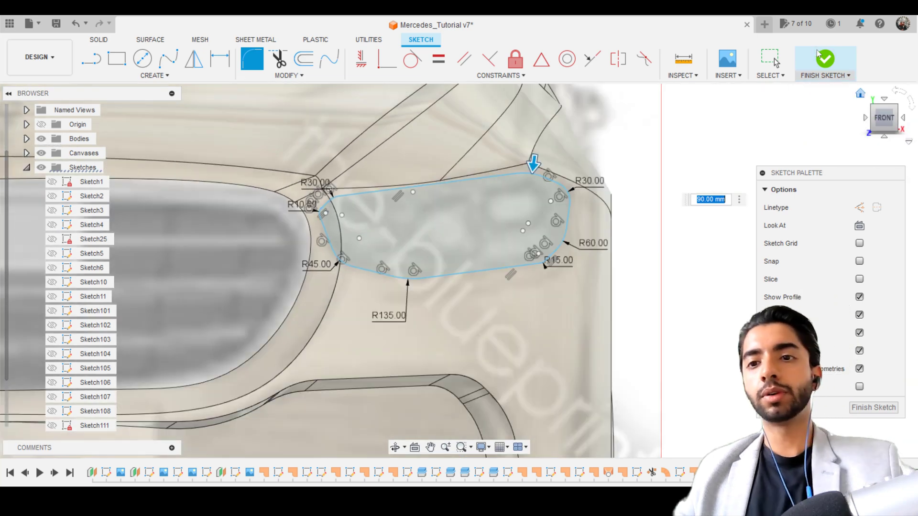
pyautogui.click(823, 58)
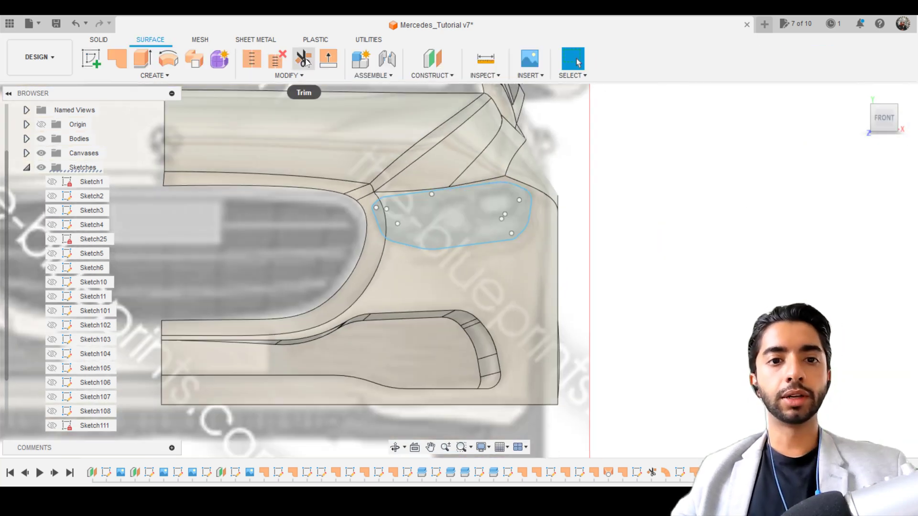
# Trim the fender surface with the headlight body, removing the region inside the outline.
pyautogui.click(306, 61)
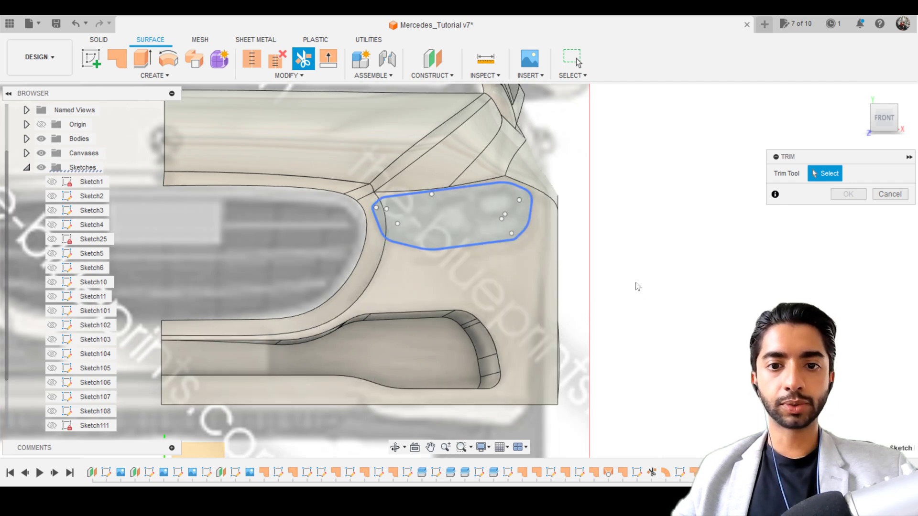
pyautogui.click(492, 205)
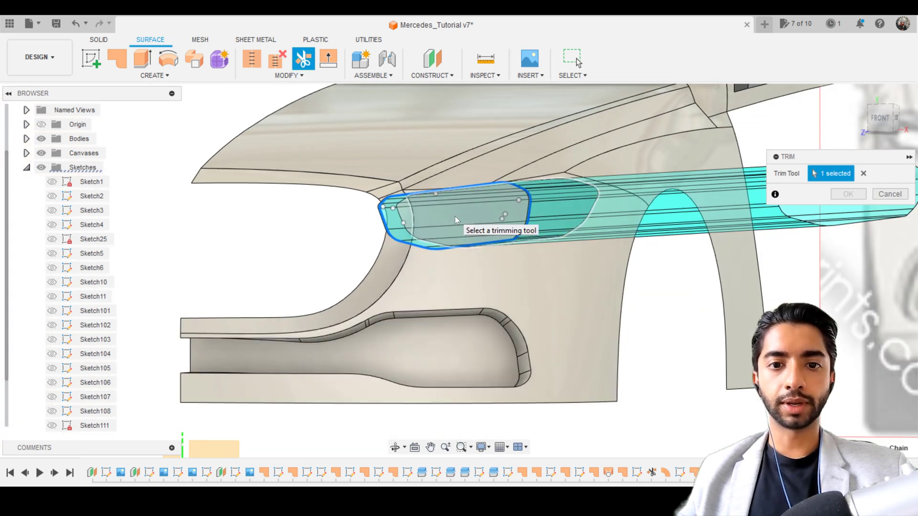
pyautogui.moveTo(545, 308)
pyautogui.keyDown('shift'); pyautogui.mouseDown(button='middle')
pyautogui.moveTo(570, 312)
pyautogui.moveTo(532, 314)
pyautogui.mouseUp(button='middle'); pyautogui.keyUp('shift')
pyautogui.scroll(1, 529, 313)
pyautogui.scroll(2, 433, 219)
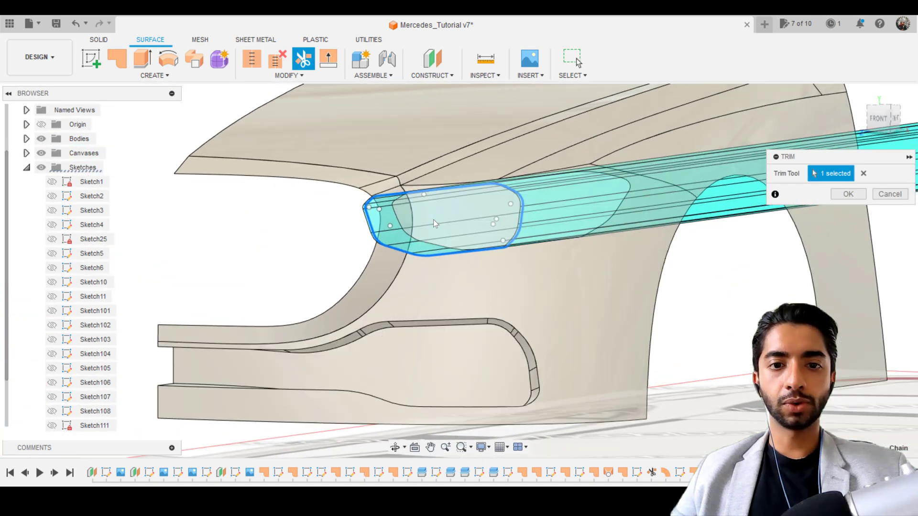
pyautogui.scroll(3, 433, 219)
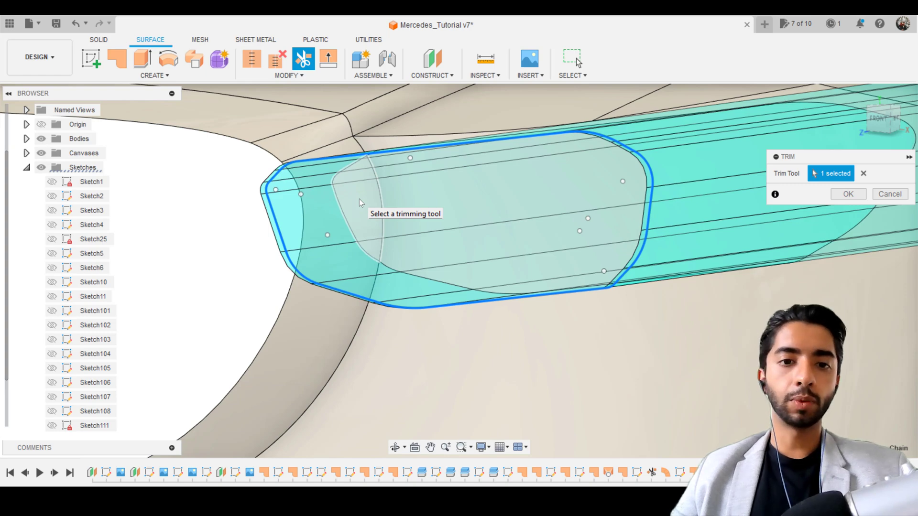
pyautogui.keyDown('shift'); pyautogui.moveTo(359, 199); pyautogui.dragTo(320, 194, button='middle'); pyautogui.keyUp('shift')
pyautogui.scroll(-4, 449, 251)
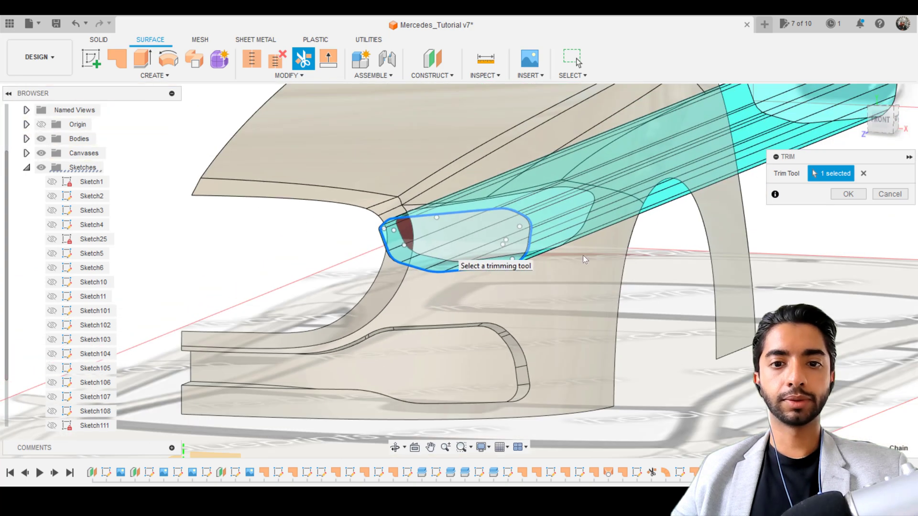
pyautogui.click(583, 260)
pyautogui.click(847, 194)
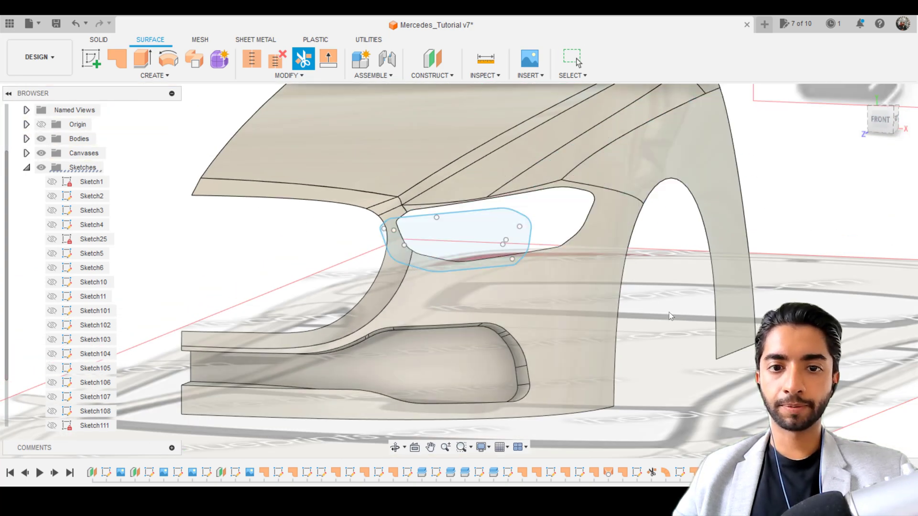
pyautogui.keyDown('shift'); pyautogui.moveTo(627, 302); pyautogui.dragTo(495, 280, button='middle'); pyautogui.keyUp('shift')
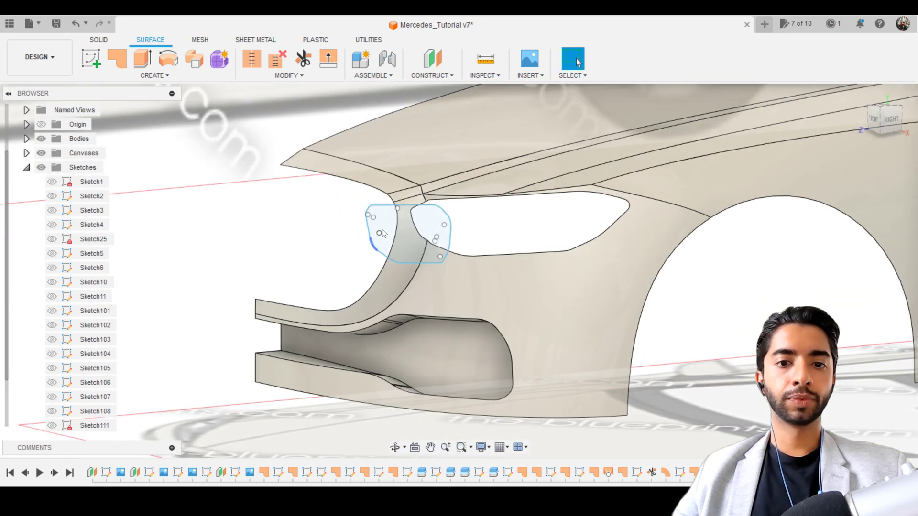
# Save the design as Mercedes_Tutorial version v8.
pyautogui.scroll(-2, 62, 387)
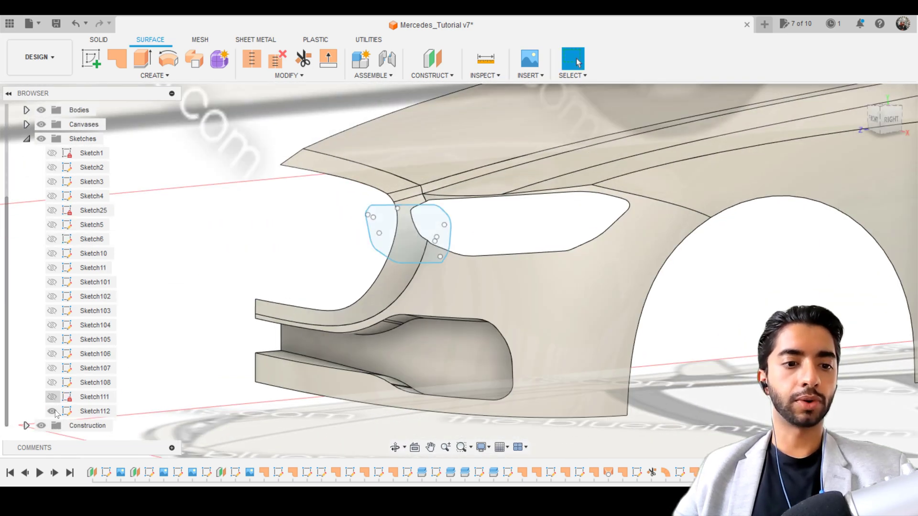
pyautogui.scroll(-5, 342, 237)
pyautogui.keyDown('shift'); pyautogui.moveTo(342, 238); pyautogui.dragTo(442, 303, button='middle'); pyautogui.keyUp('shift')
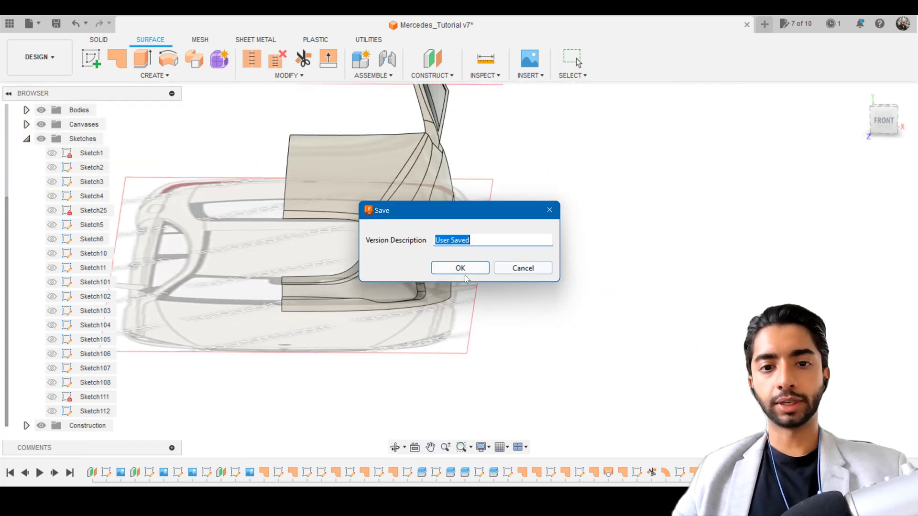
pyautogui.click(462, 271)
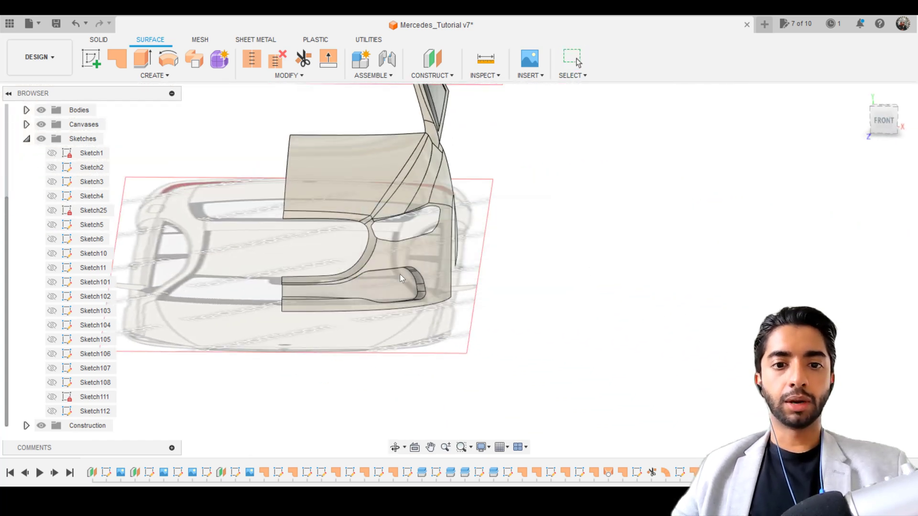
# Switch to the Front view and zoom in on the headlight opening.
pyautogui.scroll(-3, 412, 220)
pyautogui.scroll(2, 409, 220)
pyautogui.scroll(3, 408, 220)
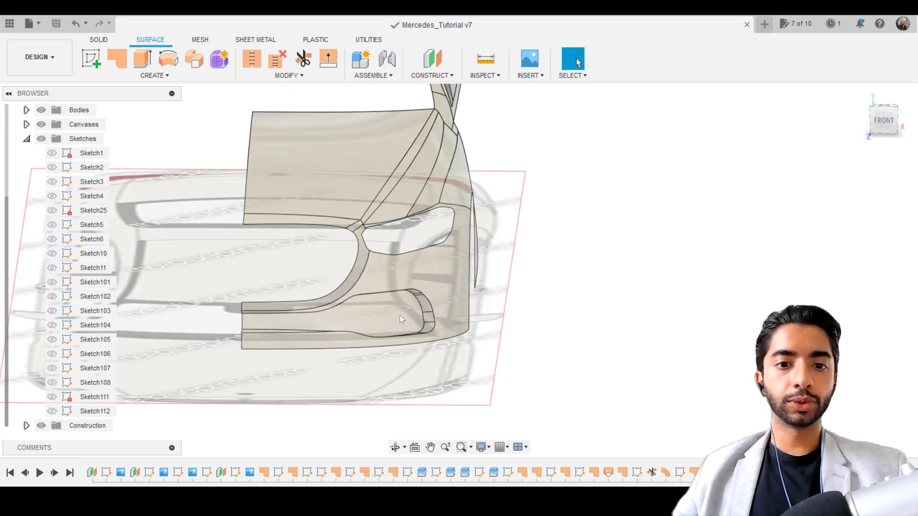
pyautogui.scroll(2, 371, 248)
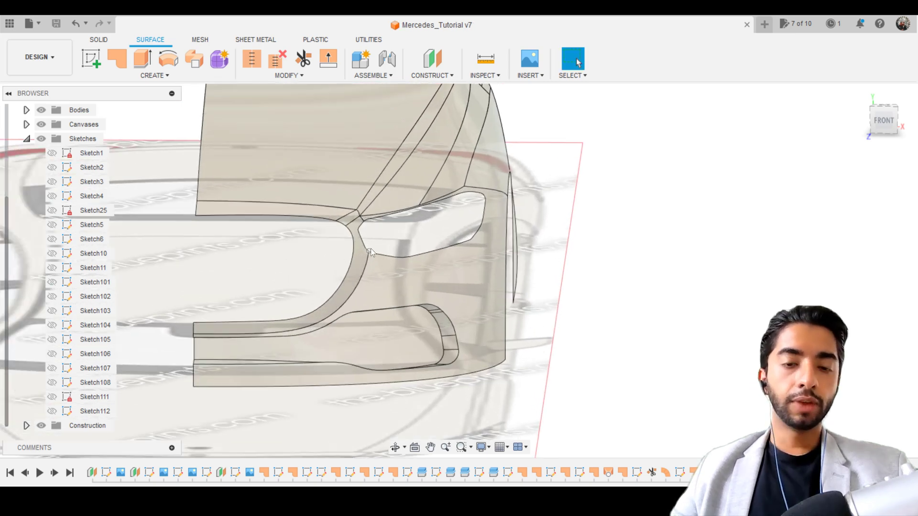
pyautogui.click(881, 124)
pyautogui.scroll(3, 383, 263)
pyautogui.scroll(2, 383, 264)
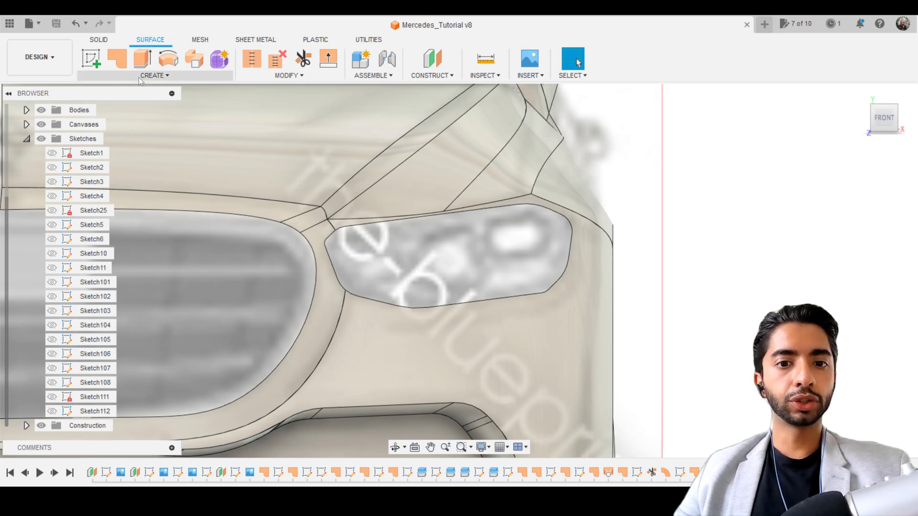
pyautogui.click(139, 78)
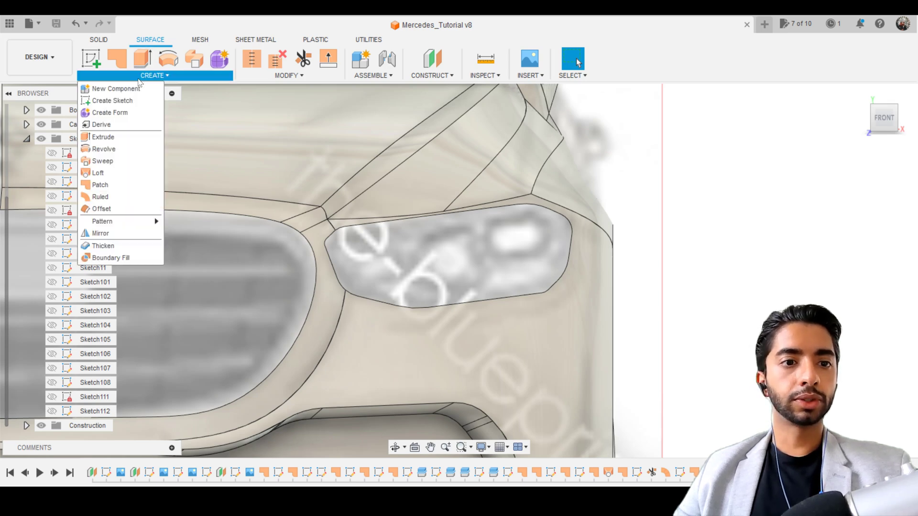
pyautogui.click(102, 201)
pyautogui.click(368, 225)
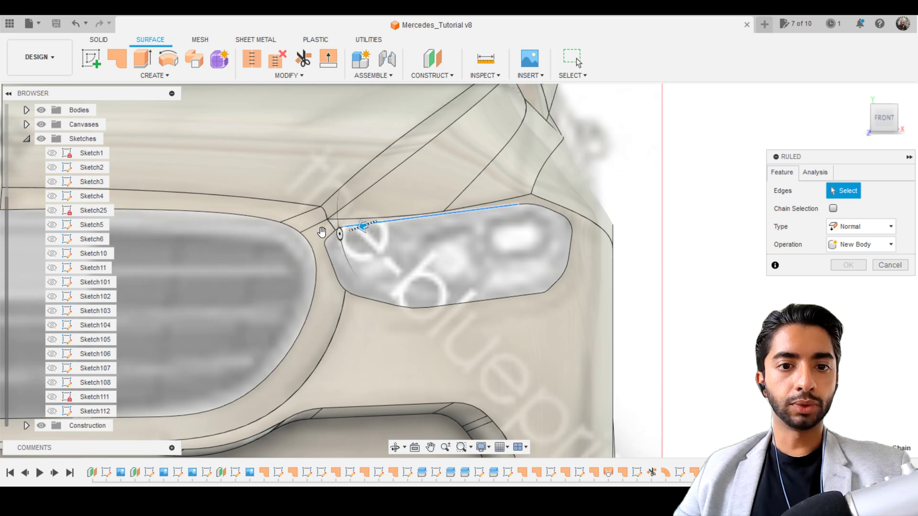
pyautogui.scroll(5, 341, 229)
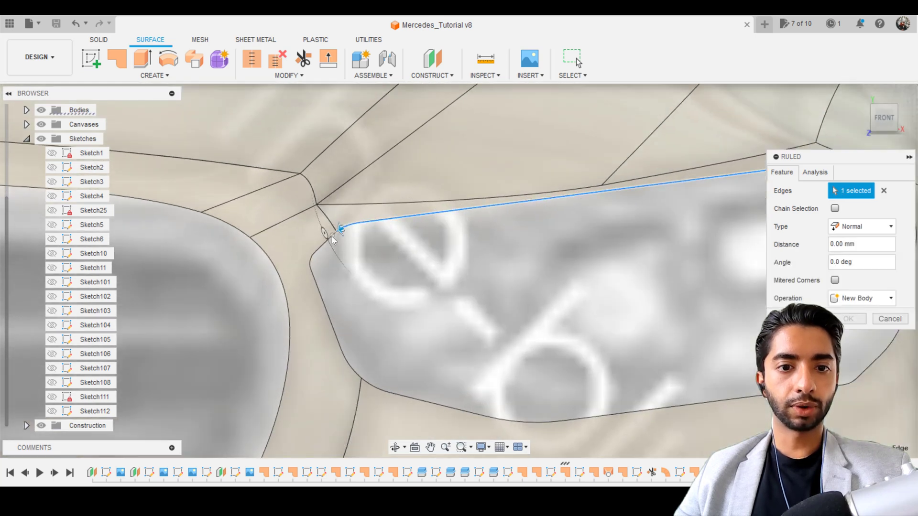
pyautogui.scroll(5, 330, 237)
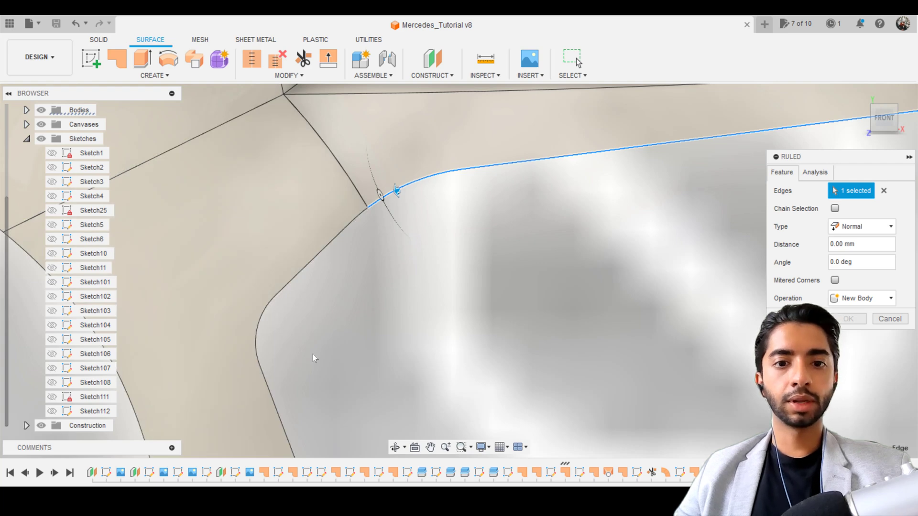
pyautogui.scroll(-8, 312, 345)
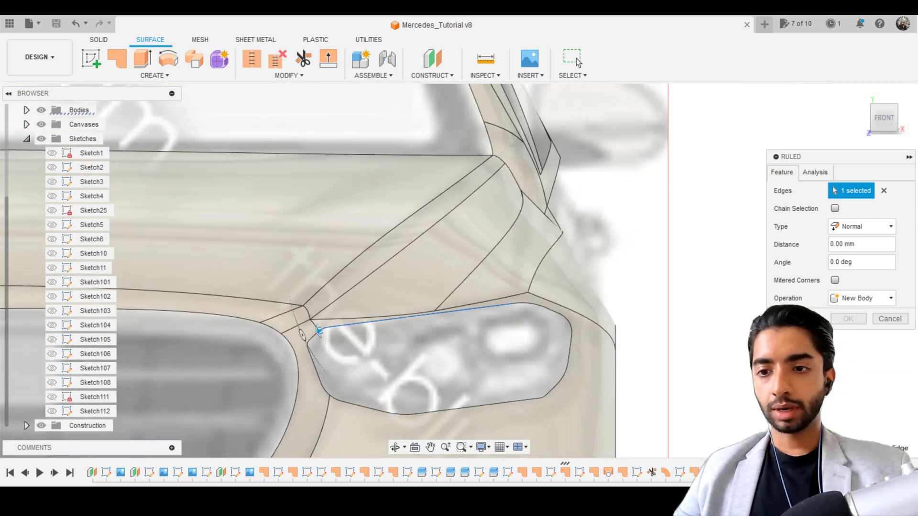
pyautogui.click(885, 318)
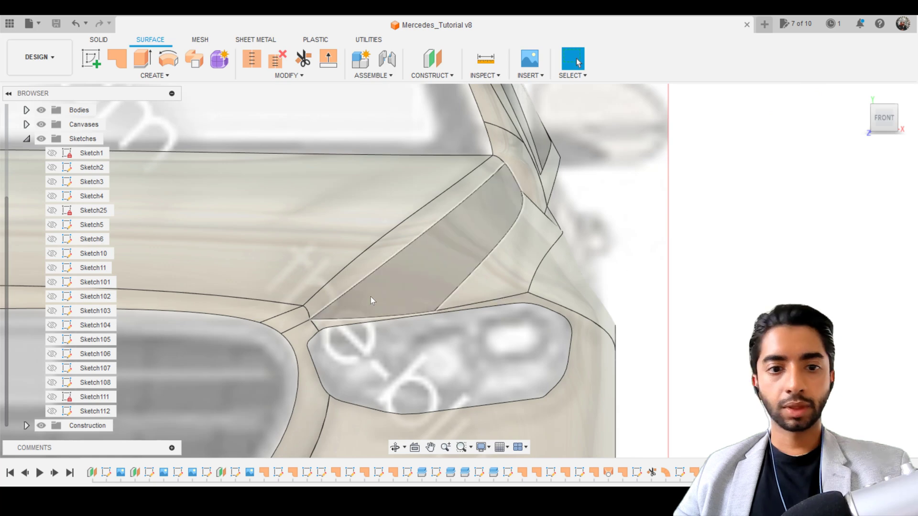
pyautogui.scroll(-5, 371, 296)
pyautogui.scroll(3, 371, 297)
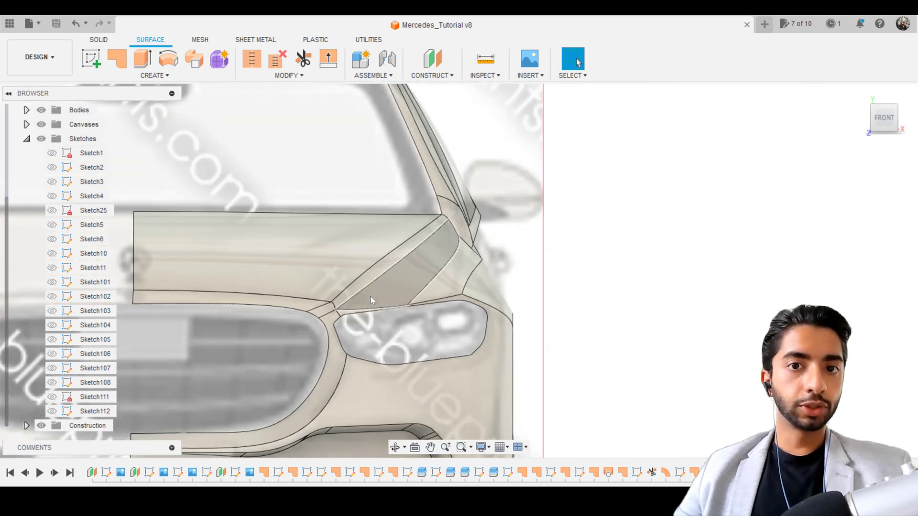
pyautogui.scroll(3, 371, 296)
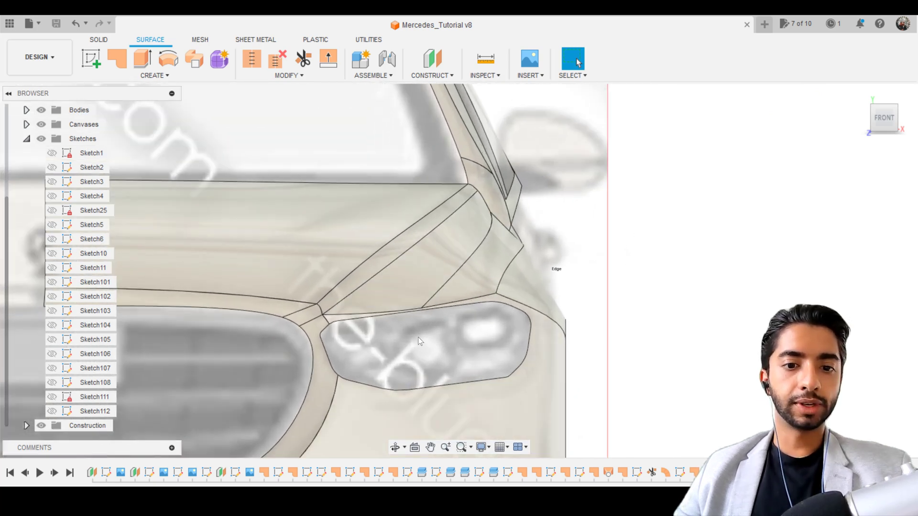
pyautogui.scroll(-3, 418, 337)
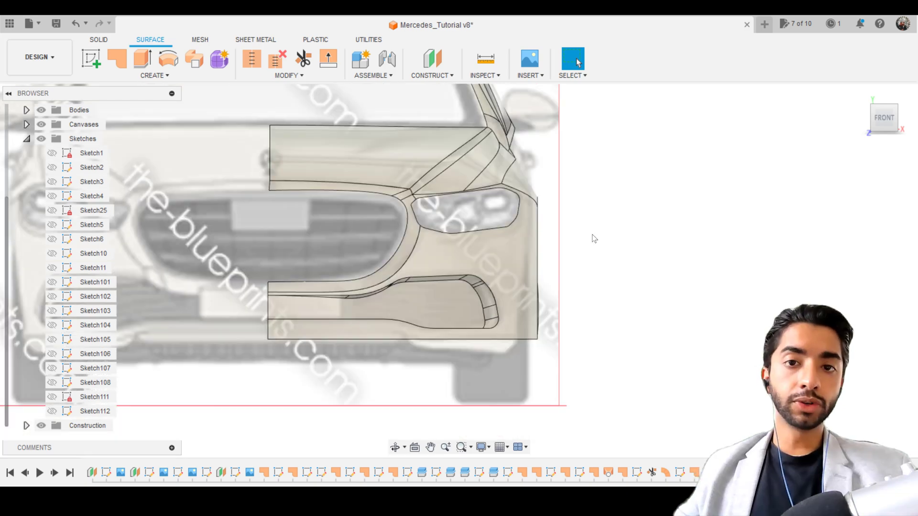
# From the Right view, create a construction plane offset -550 mm from the nose plane.
pyautogui.click(902, 119)
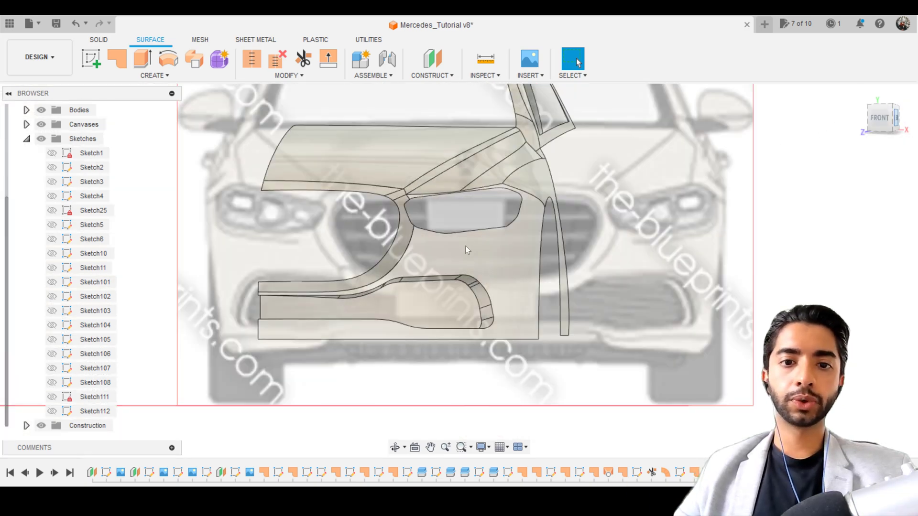
pyautogui.click(437, 64)
pyautogui.keyDown('shift'); pyautogui.moveTo(349, 332); pyautogui.dragTo(370, 345, button='middle'); pyautogui.keyUp('shift')
pyautogui.click(341, 333)
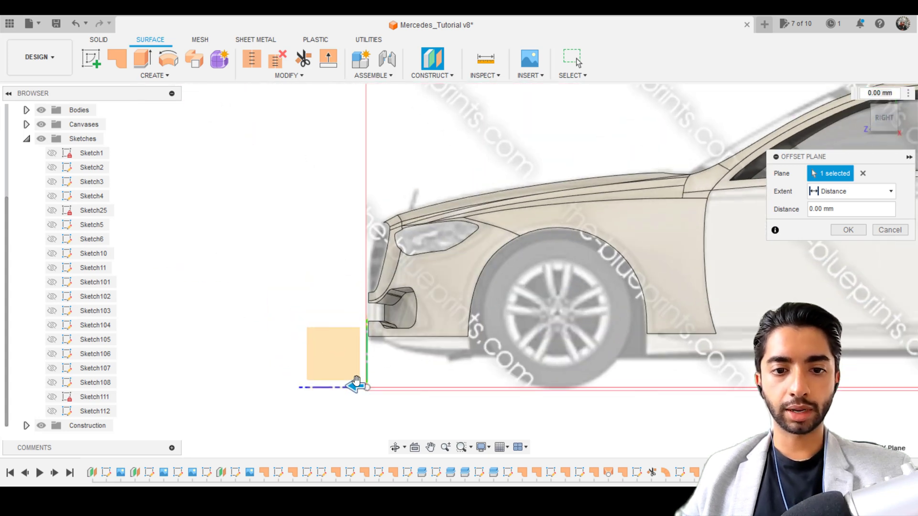
pyautogui.moveTo(356, 381); pyautogui.dragTo(509, 397)
pyautogui.scroll(3, 503, 382)
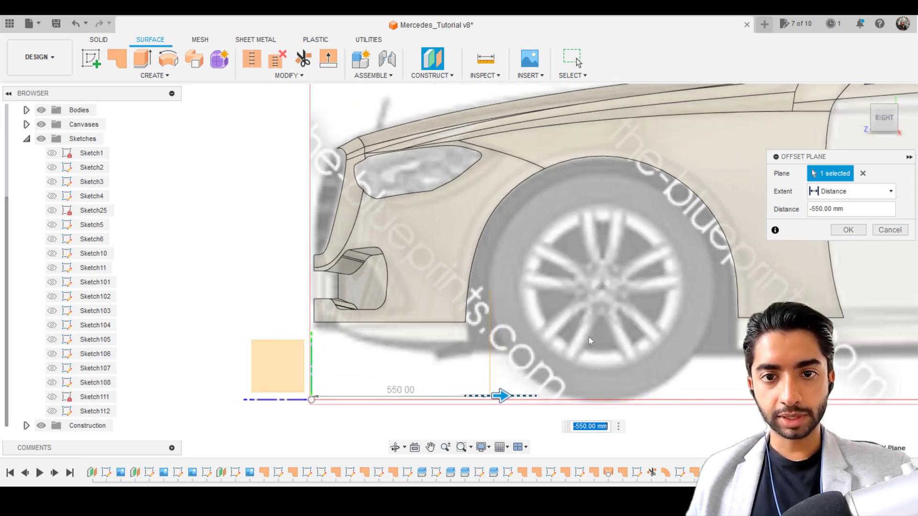
pyautogui.click(848, 230)
# Orbit slightly off the side view and begin a new sketch.
pyautogui.scroll(-3, 519, 346)
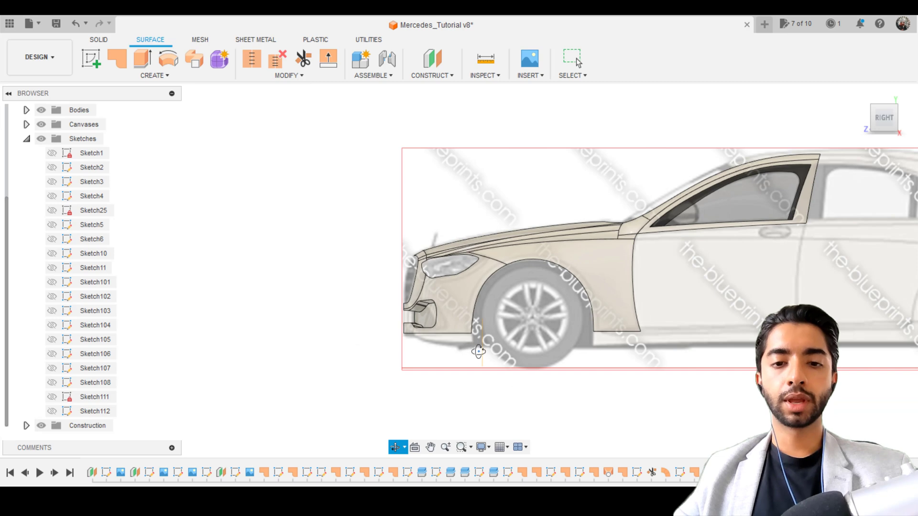
pyautogui.keyDown('shift'); pyautogui.moveTo(478, 352); pyautogui.dragTo(389, 333, button='middle'); pyautogui.keyUp('shift')
pyautogui.click(89, 57)
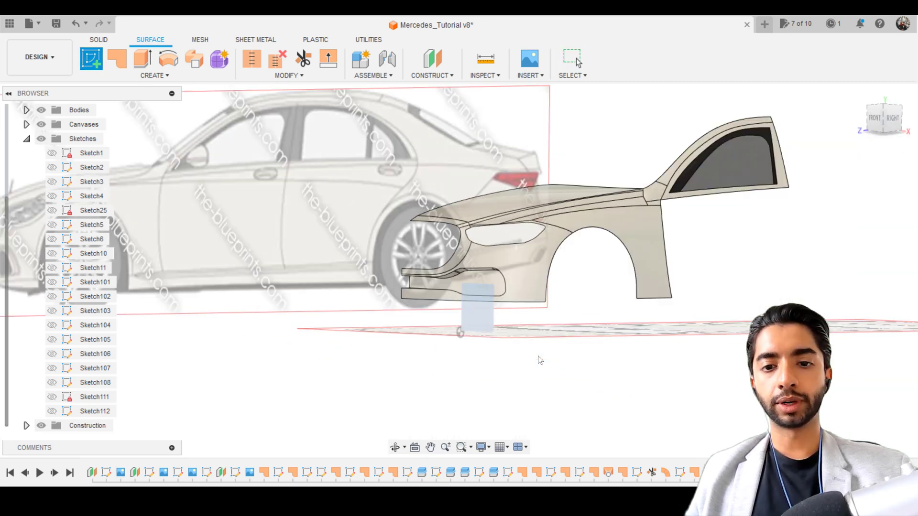
# Place Sketch114 on the offset plane, project Sketch112's headlight outline into it, and finish.
pyautogui.click(541, 334)
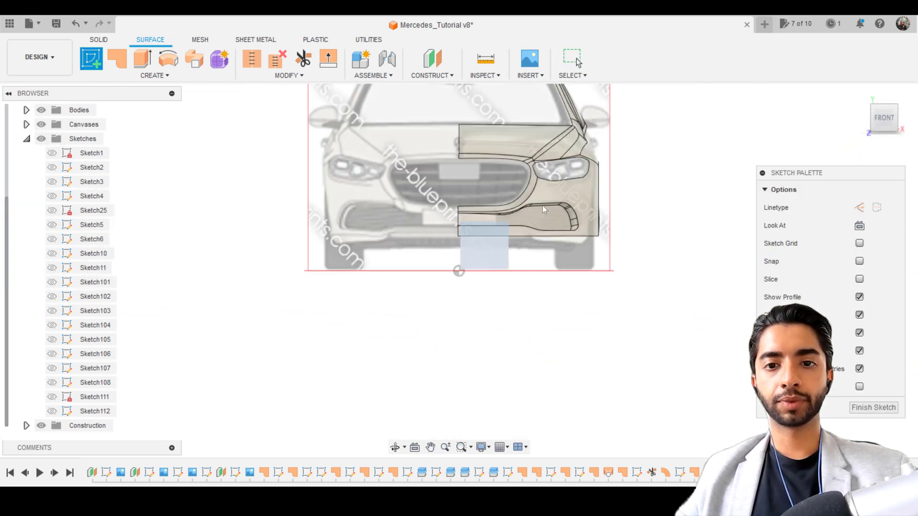
pyautogui.scroll(4, 442, 246)
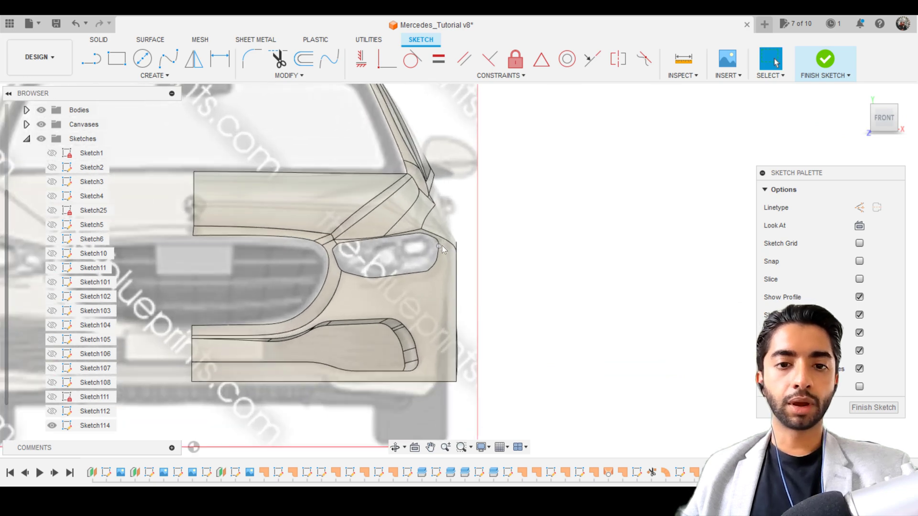
pyautogui.click(51, 411)
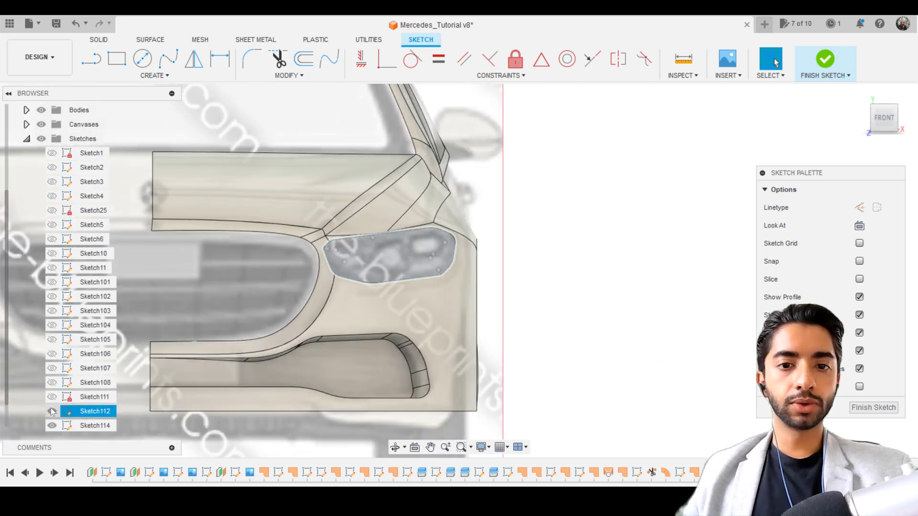
pyautogui.scroll(3, 578, 249)
pyautogui.press('p')
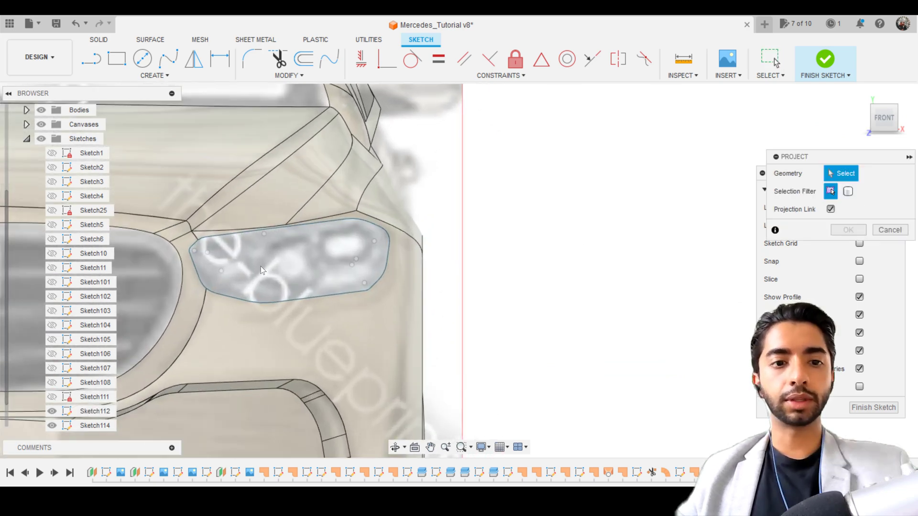
pyautogui.moveTo(260, 266); pyautogui.dragTo(318, 256, button='middle')
pyautogui.scroll(2, 318, 258)
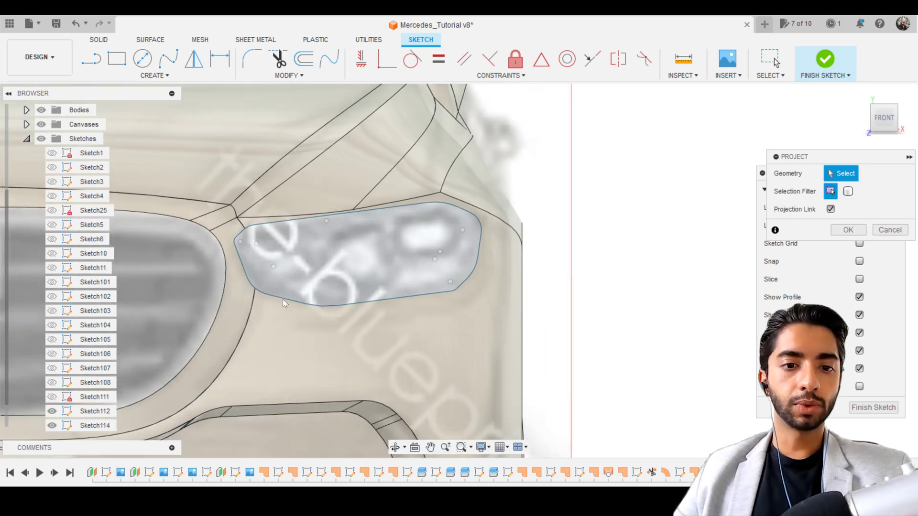
pyautogui.scroll(4, 245, 267)
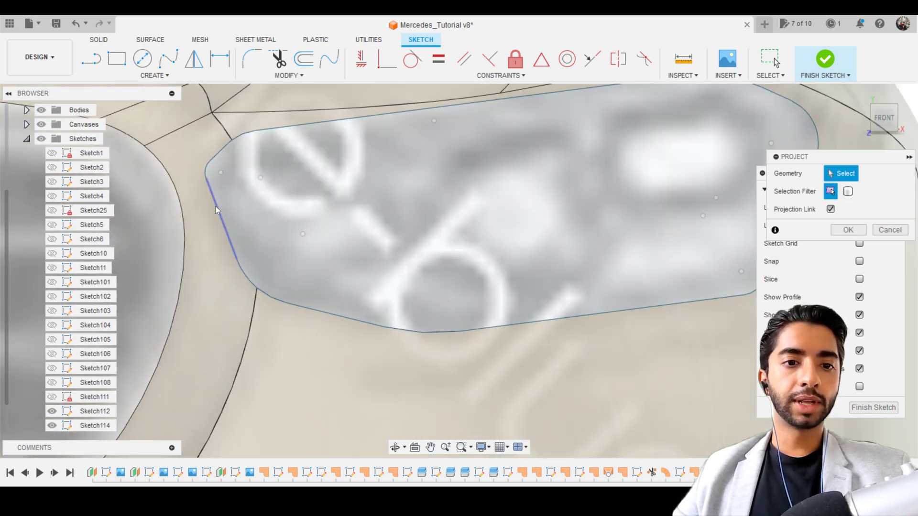
pyautogui.scroll(-4, 376, 148)
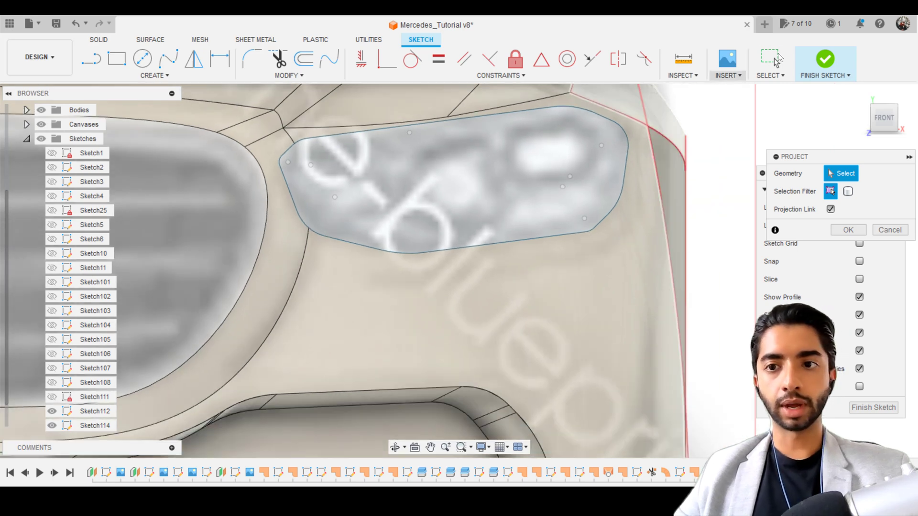
pyautogui.click(827, 63)
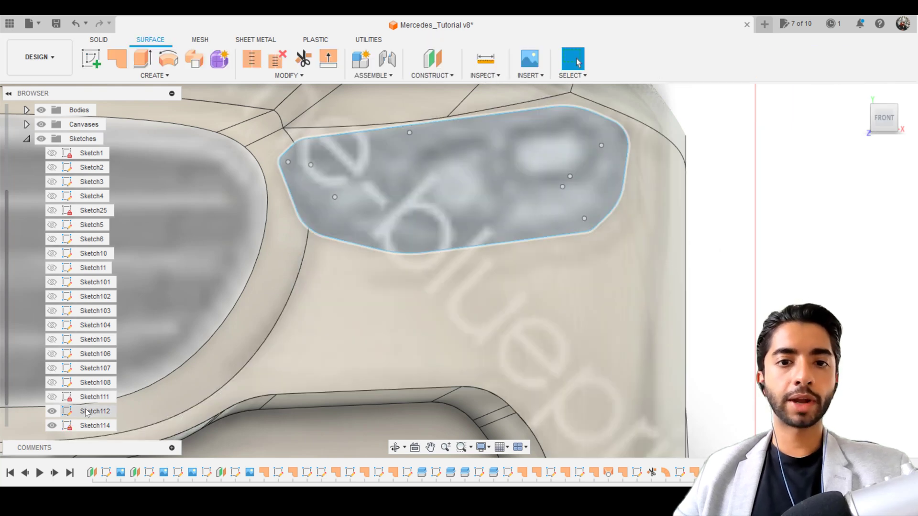
pyautogui.doubleClick(94, 411)
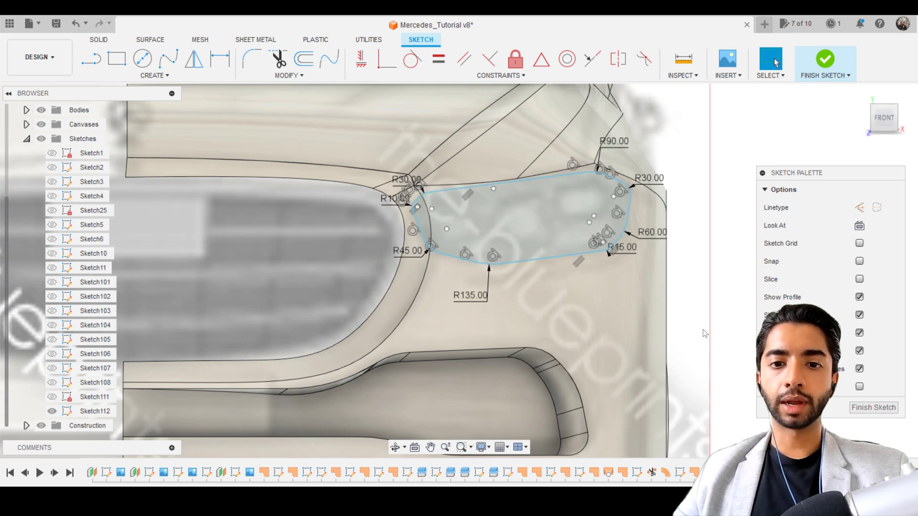
pyautogui.moveTo(703, 337); pyautogui.dragTo(354, 135)
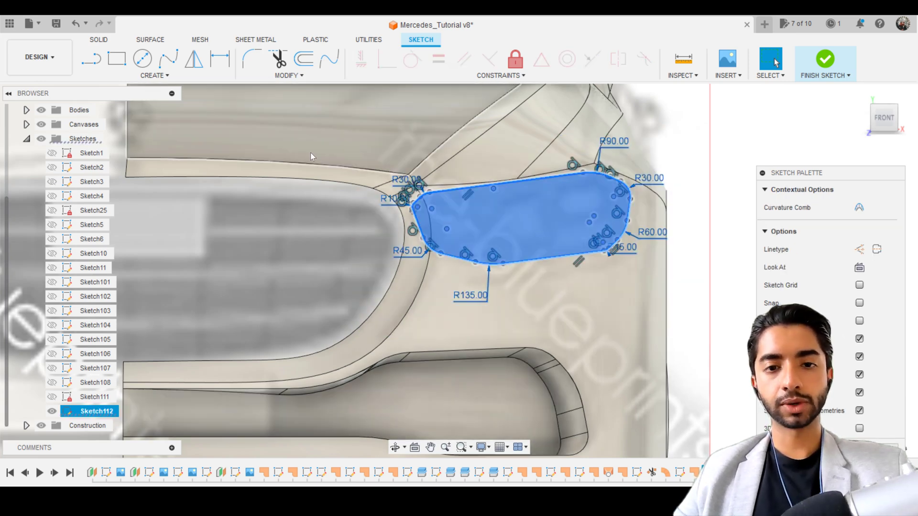
pyautogui.click(823, 63)
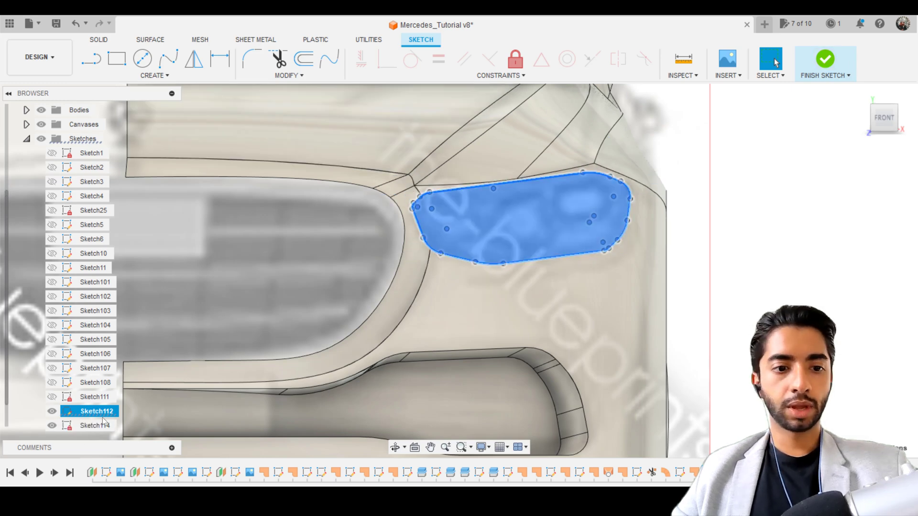
pyautogui.doubleClick(88, 426)
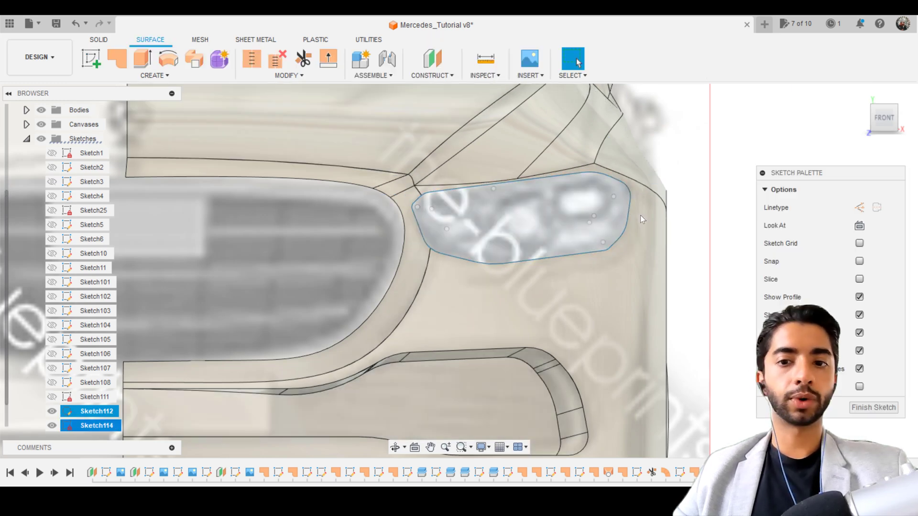
pyautogui.hotkey('ctrl', 'a')
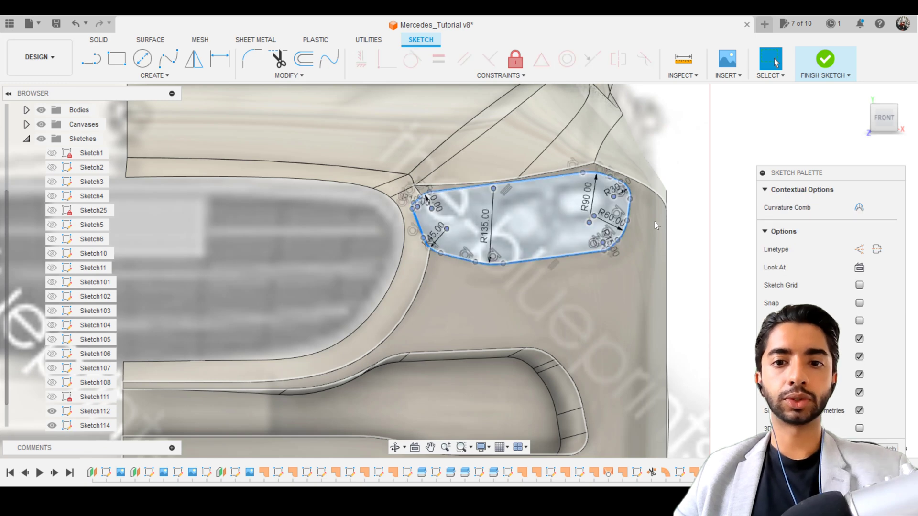
pyautogui.press('m')
pyautogui.click(829, 63)
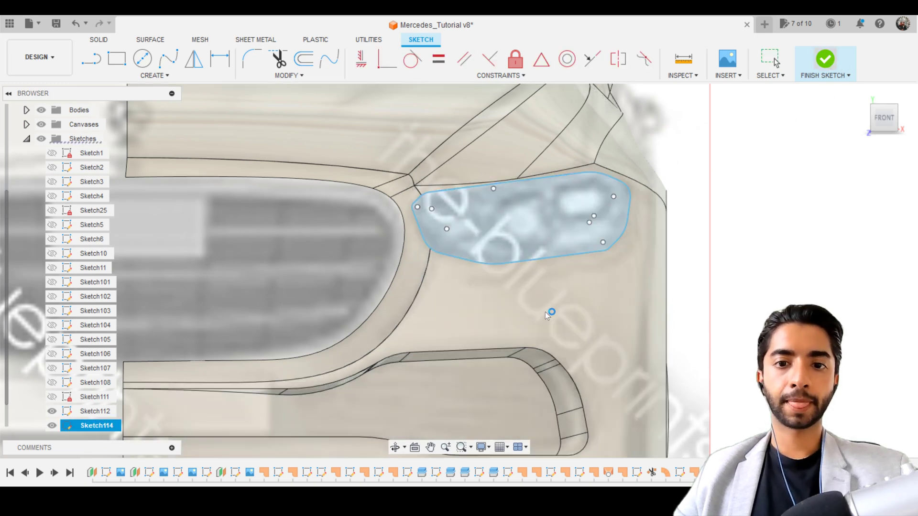
pyautogui.scroll(-2, 545, 312)
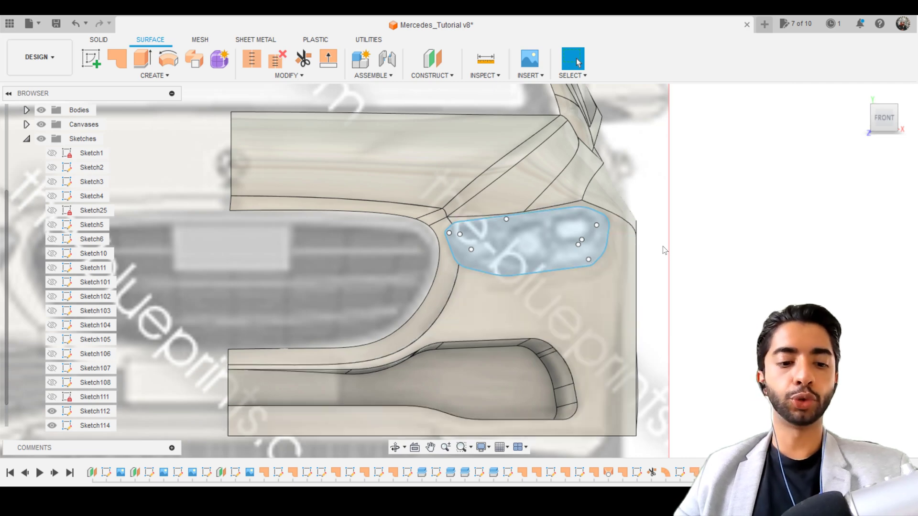
# Orbit to a 3D view, select the second headlight outline, and start a Loft.
pyautogui.scroll(-1, 655, 258)
pyautogui.scroll(-2, 655, 258)
pyautogui.keyDown('shift'); pyautogui.moveTo(511, 266); pyautogui.dragTo(447, 284, button='middle'); pyautogui.keyUp('shift')
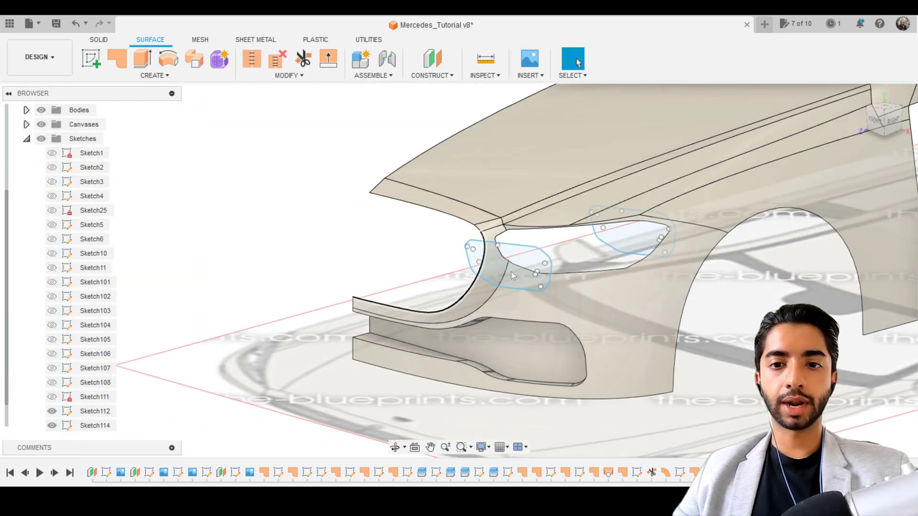
pyautogui.click(641, 240)
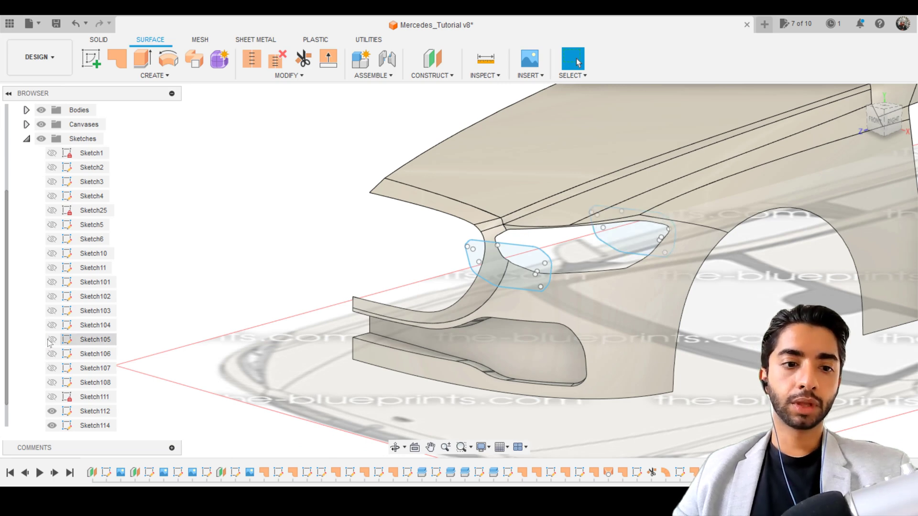
pyautogui.scroll(-1, 117, 355)
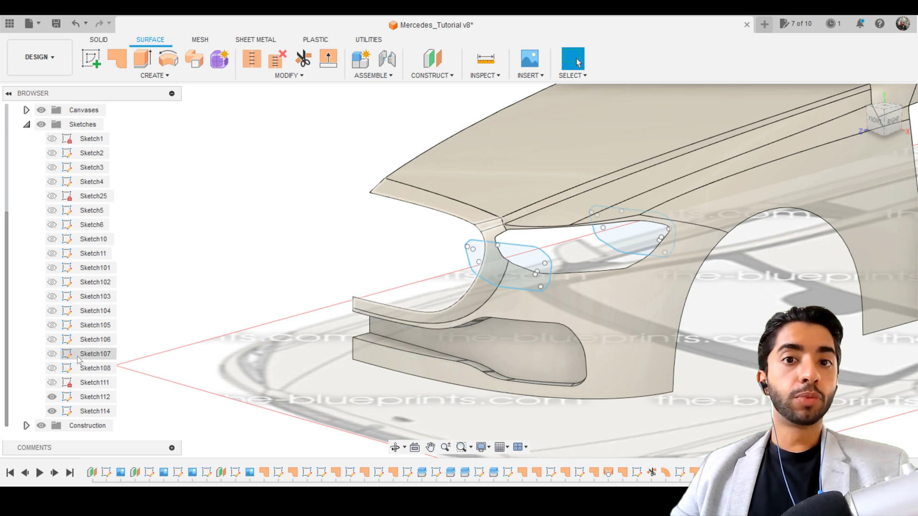
pyautogui.click(187, 76)
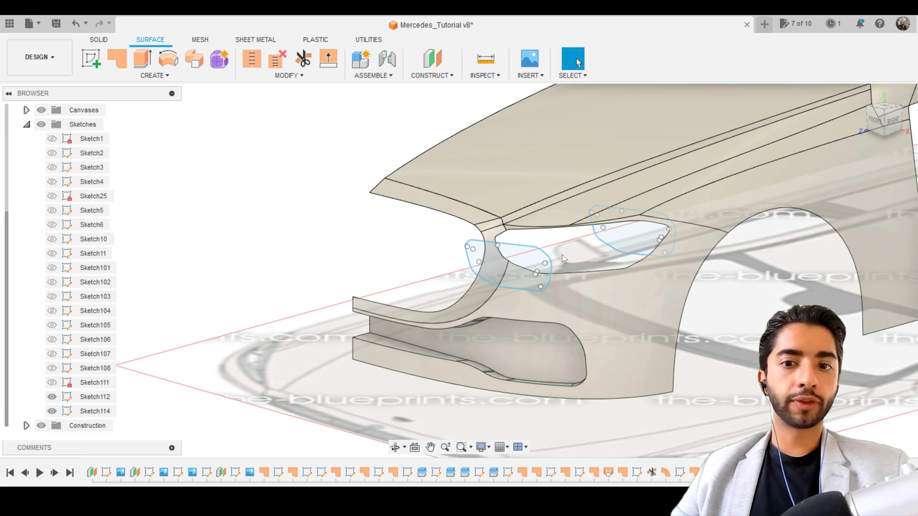
pyautogui.scroll(3, 560, 268)
pyautogui.scroll(2, 480, 225)
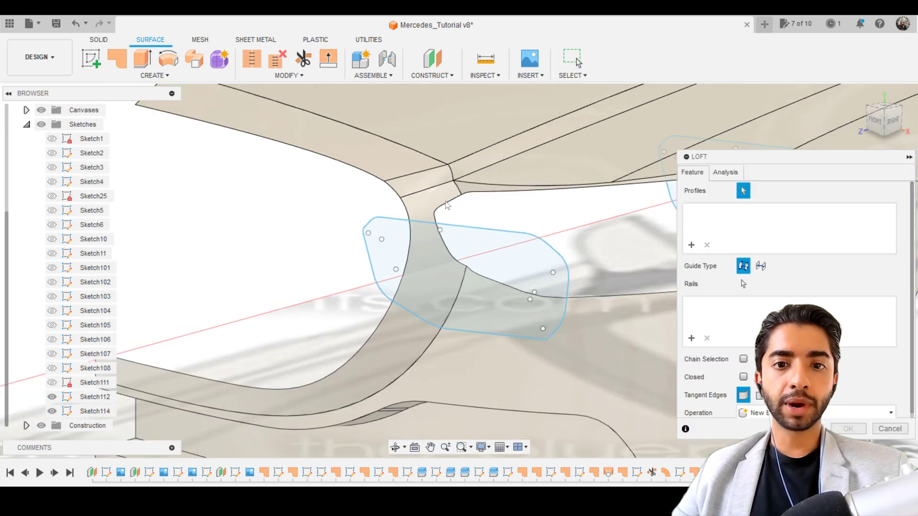
# Cancel the first loft, zoom in on the headlight opening, and reopen the Create features list.
pyautogui.scroll(1, 446, 205)
pyautogui.press('Escape')
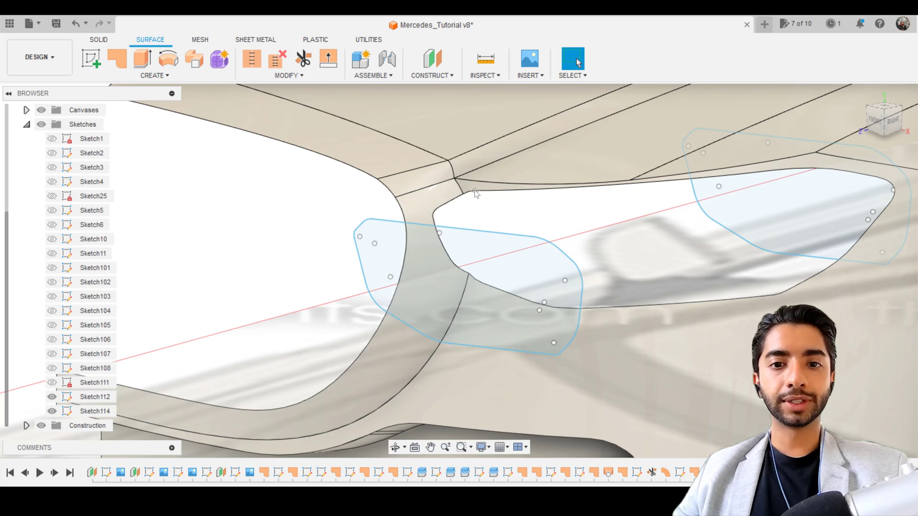
pyautogui.scroll(3, 476, 193)
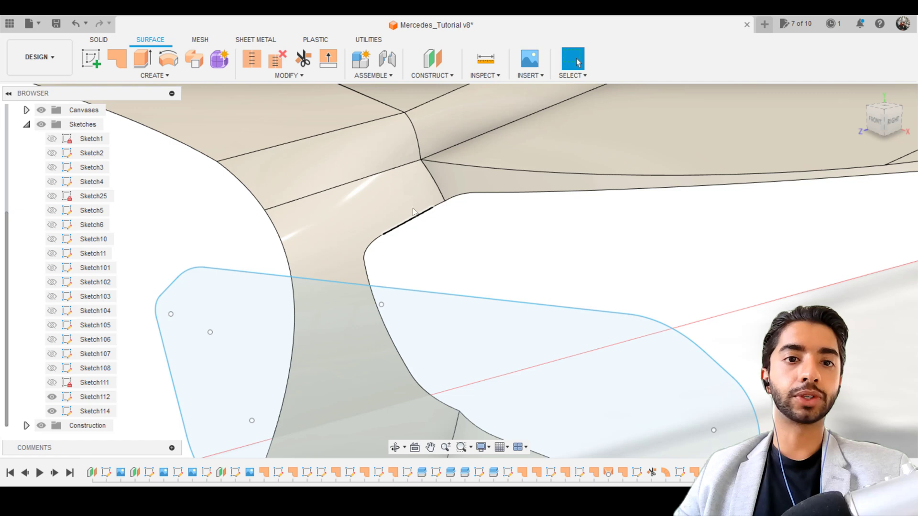
pyautogui.click(147, 77)
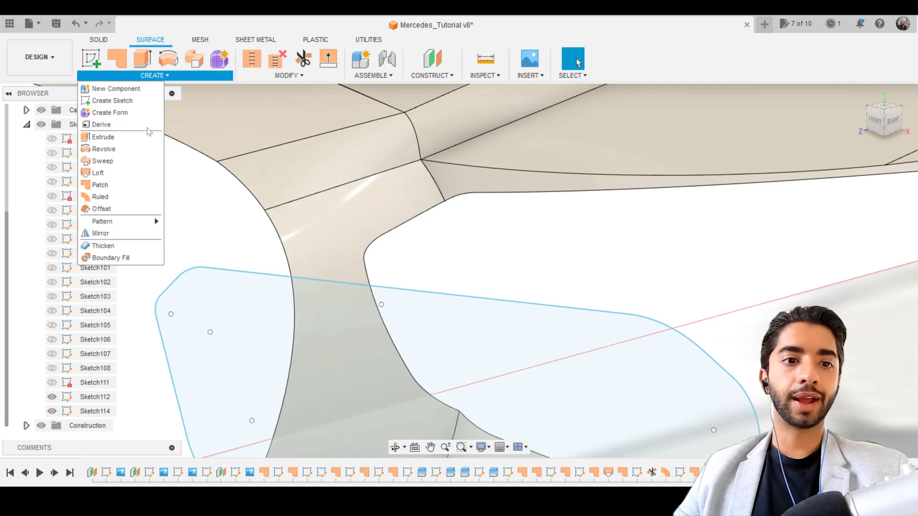
# Start a new loft using the opening's top edge and the neighbouring edge as profiles.
pyautogui.click(127, 175)
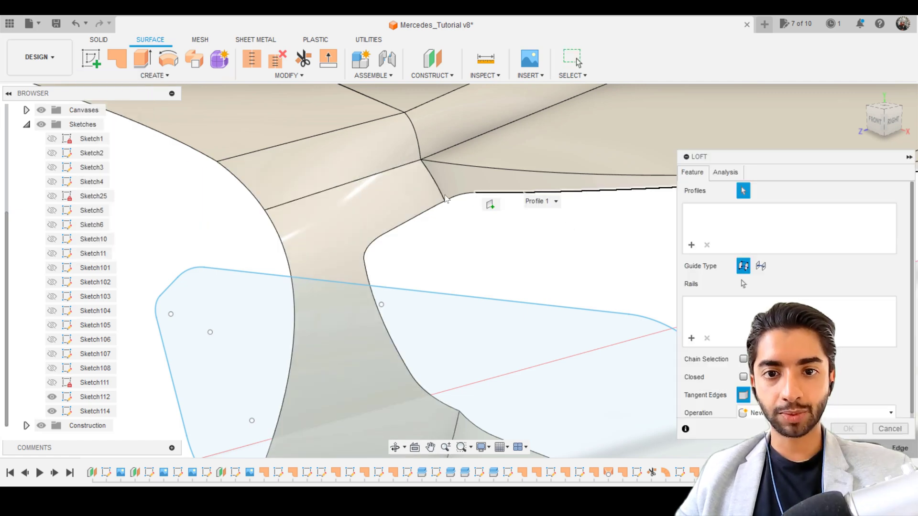
pyautogui.click(518, 192)
pyautogui.scroll(2, 519, 193)
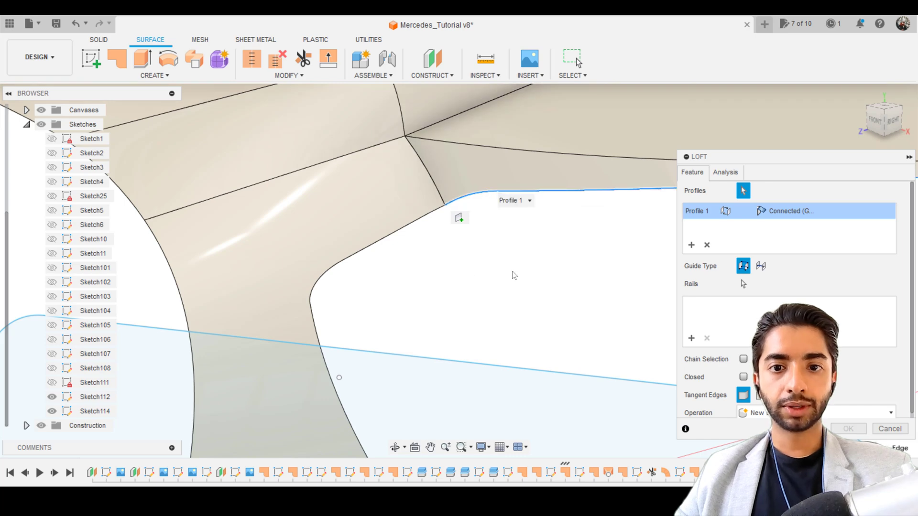
pyautogui.scroll(-3, 507, 263)
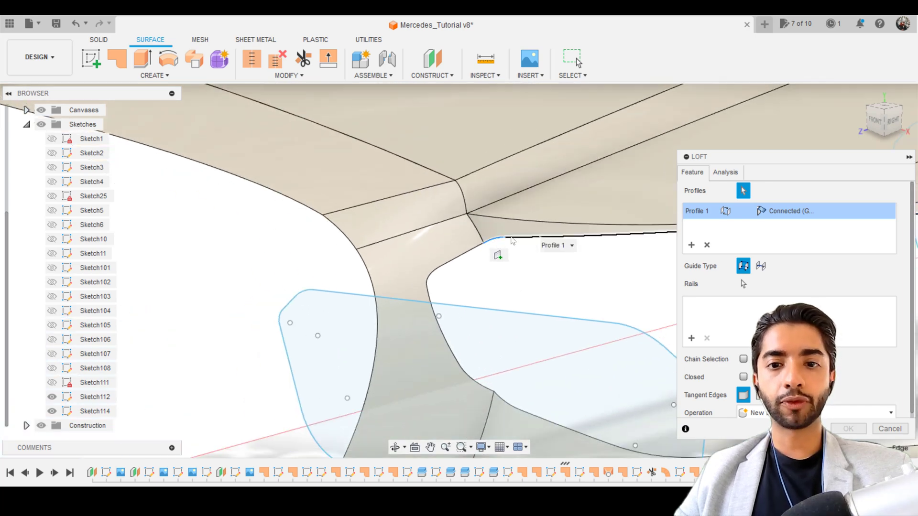
pyautogui.click(480, 247)
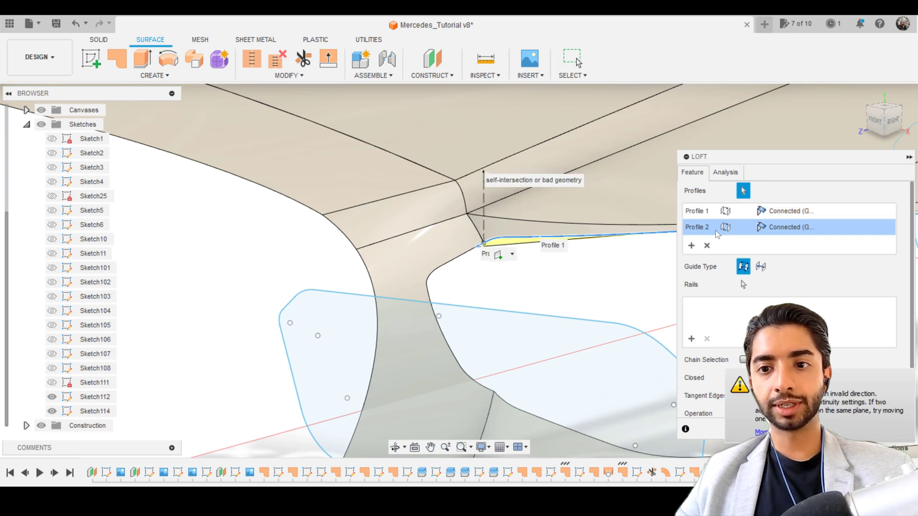
# Remove Profile 2, cancel the loft, and bring up Stitch with its 0.10 mm tolerance.
pyautogui.click(707, 247)
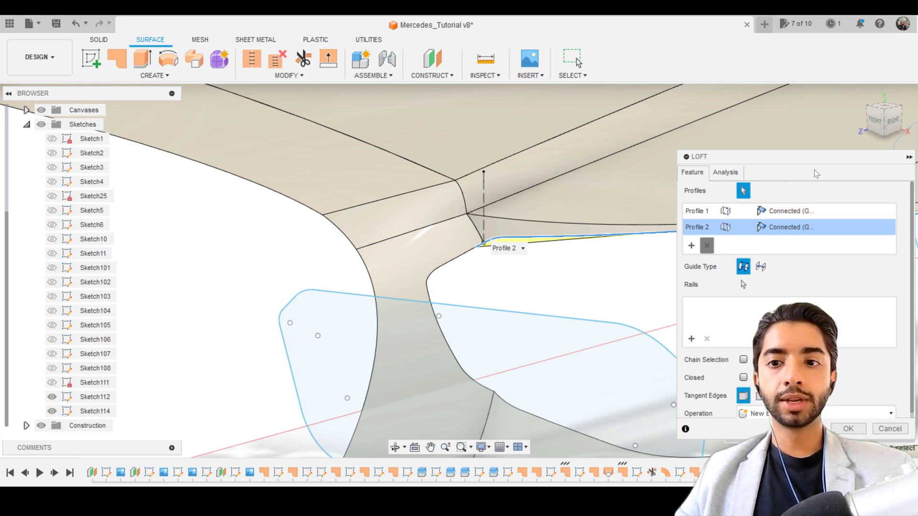
pyautogui.press('Escape')
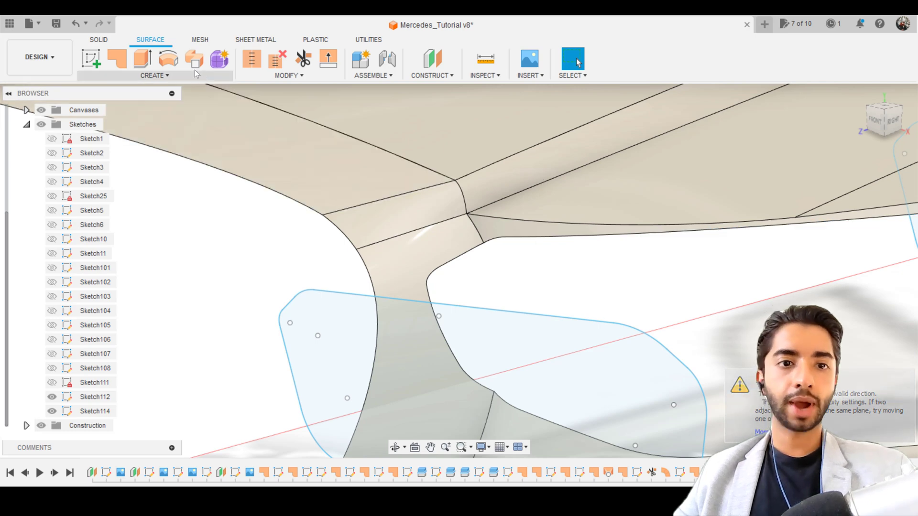
pyautogui.click(253, 64)
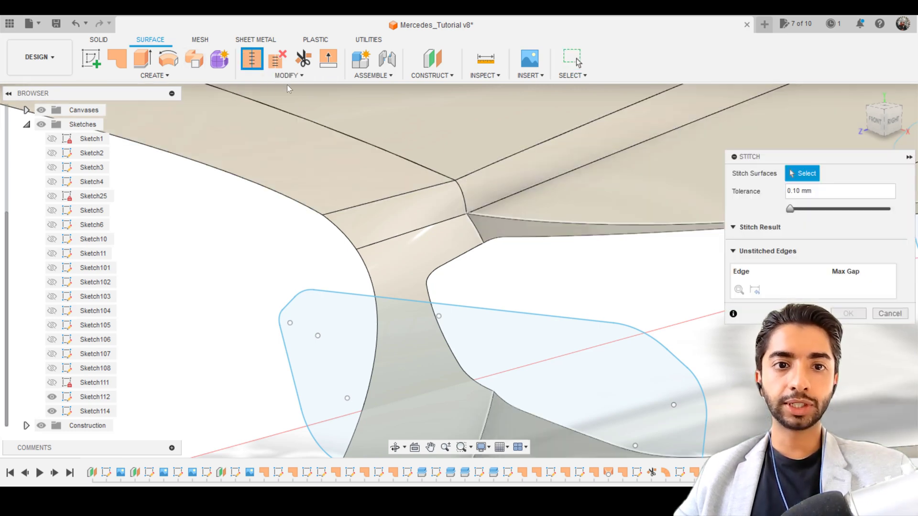
# Stitch the two connecting surfaces, then try a loft from the opening's top edge and cancel it.
pyautogui.click(440, 235)
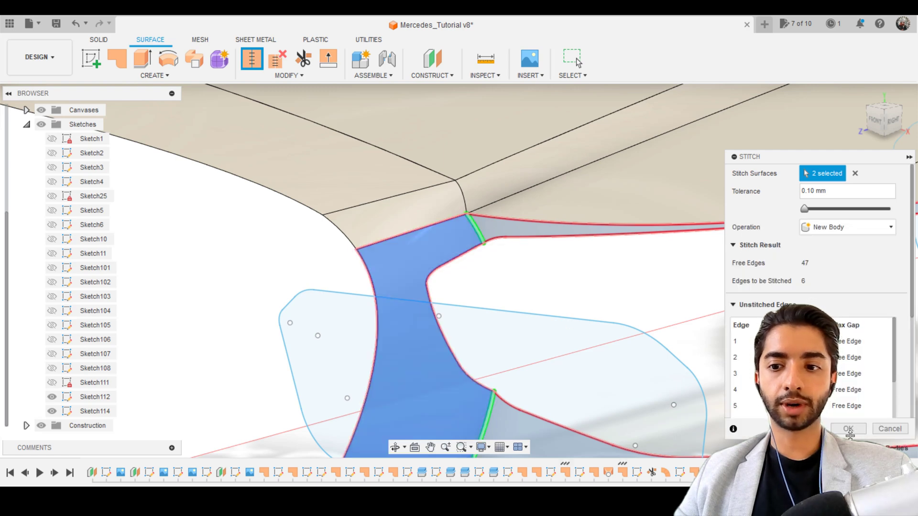
pyautogui.press('Return')
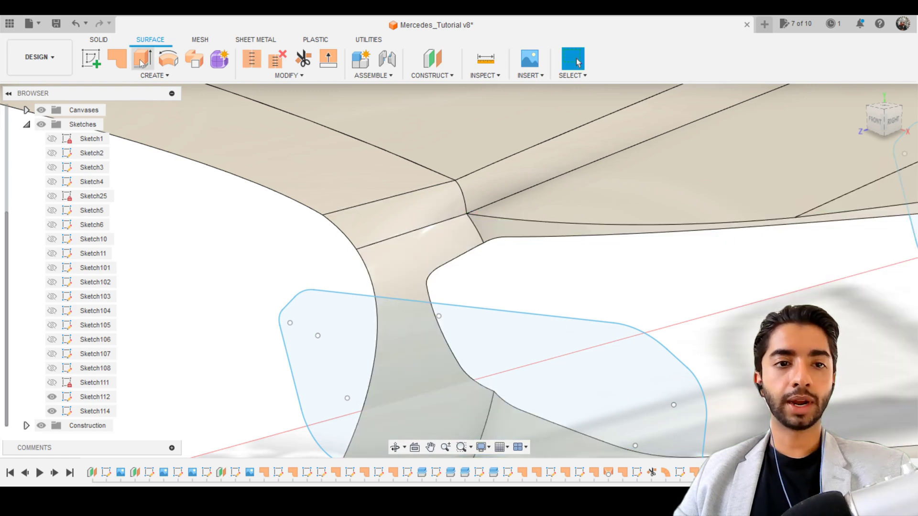
pyautogui.click(158, 76)
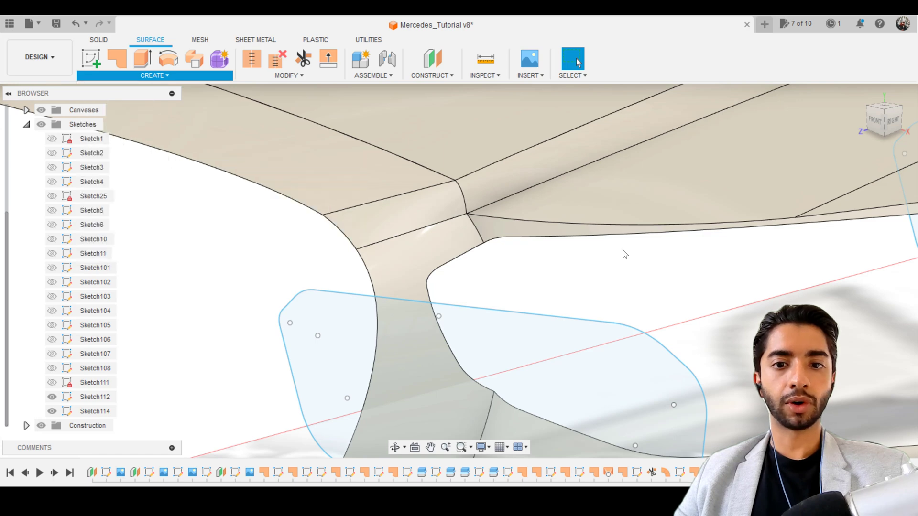
pyautogui.scroll(2, 541, 234)
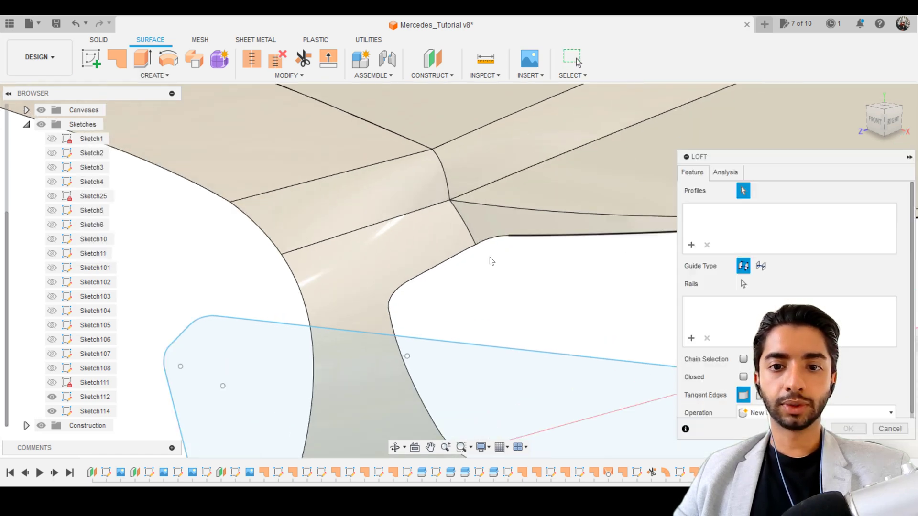
pyautogui.click(491, 239)
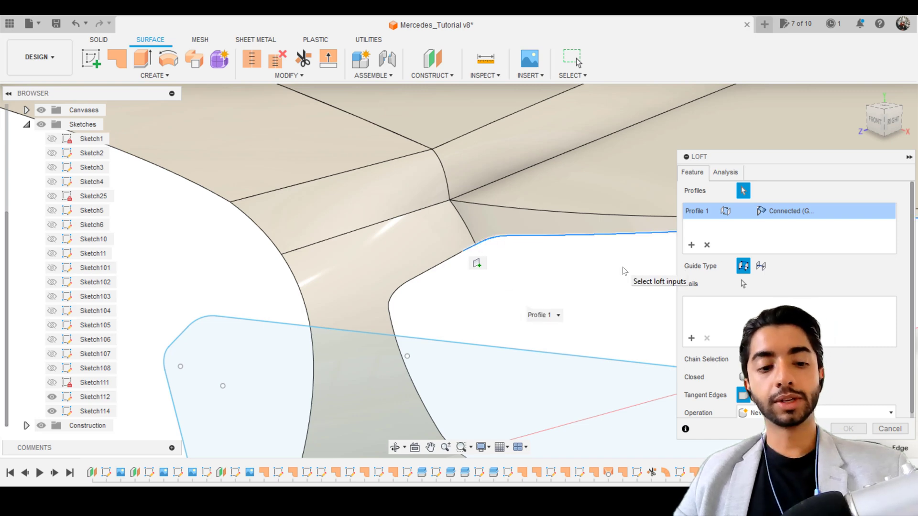
pyautogui.press('Escape')
pyautogui.scroll(-7, 624, 271)
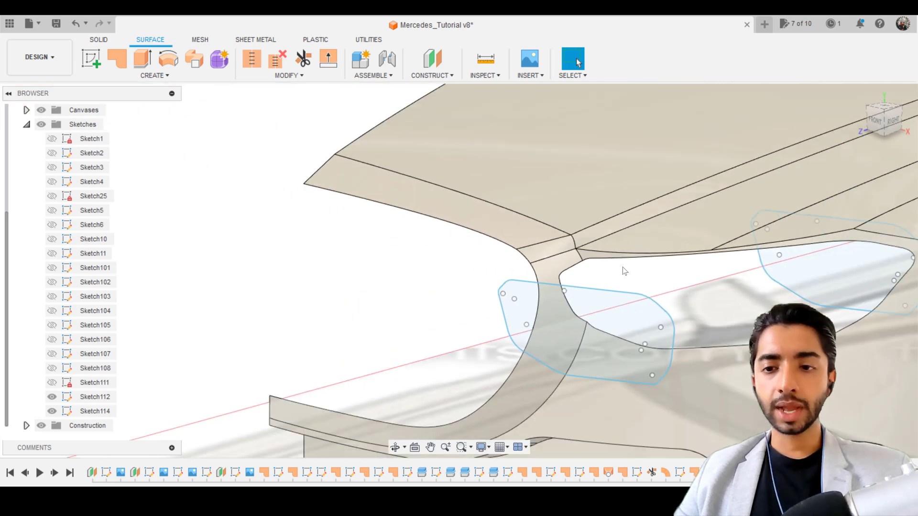
# Hide Sketch112 and start a new loft at the headlight opening.
pyautogui.click(52, 397)
pyautogui.moveTo(377, 271); pyautogui.dragTo(197, 239, button='middle')
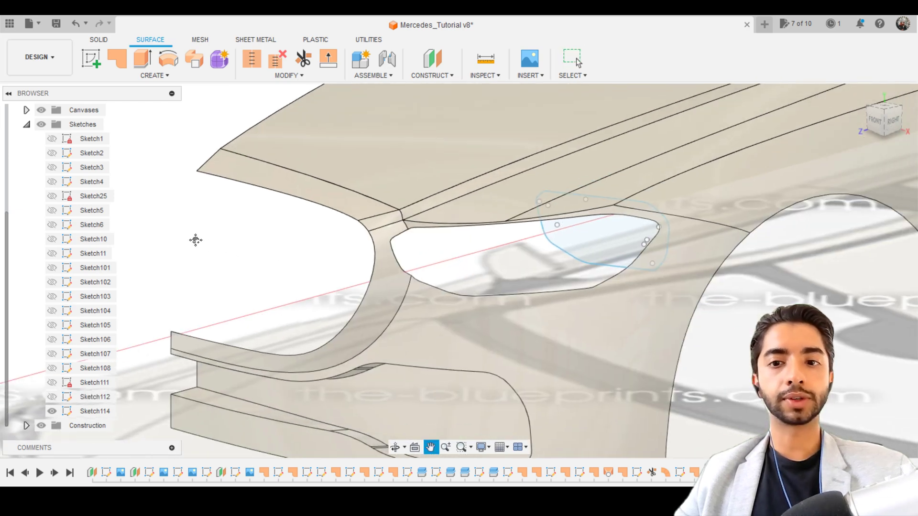
pyautogui.click(144, 79)
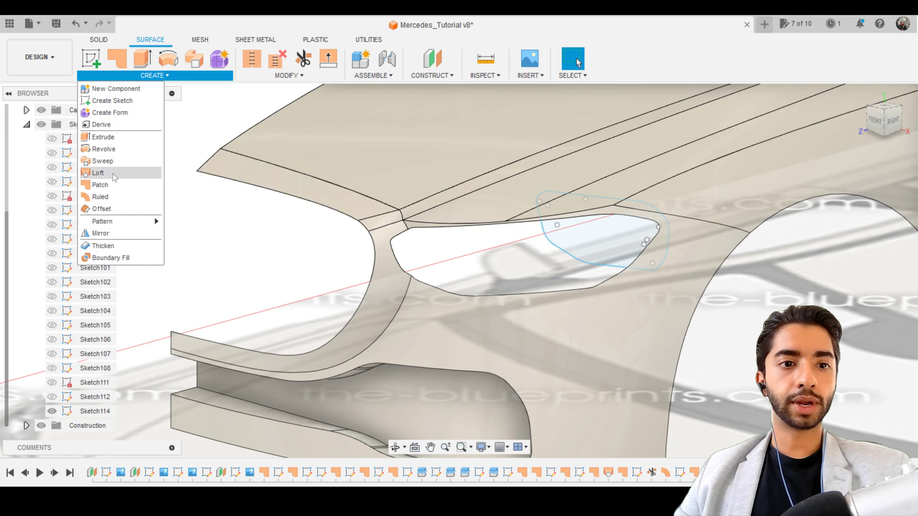
pyautogui.click(115, 177)
# Chain the opening's upper, lower and bottom edges into Profile 1.
pyautogui.scroll(4, 416, 238)
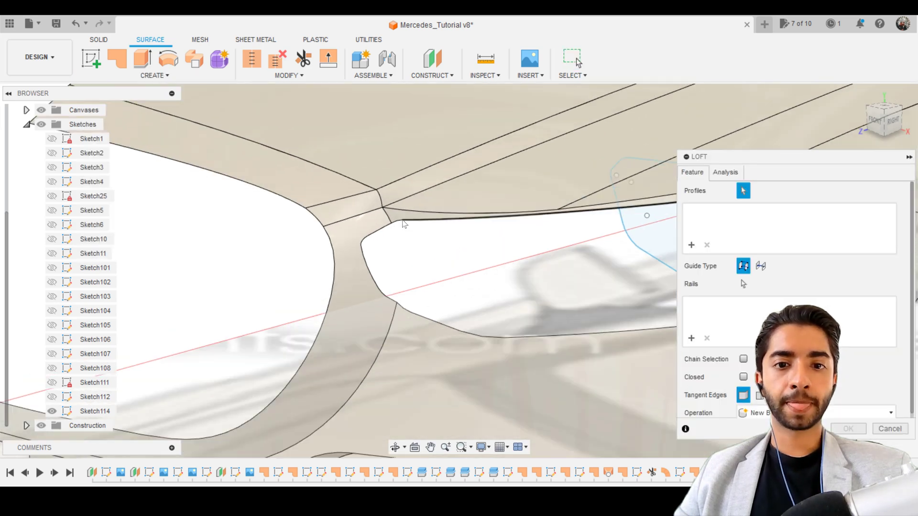
pyautogui.scroll(2, 399, 224)
pyautogui.scroll(1, 364, 235)
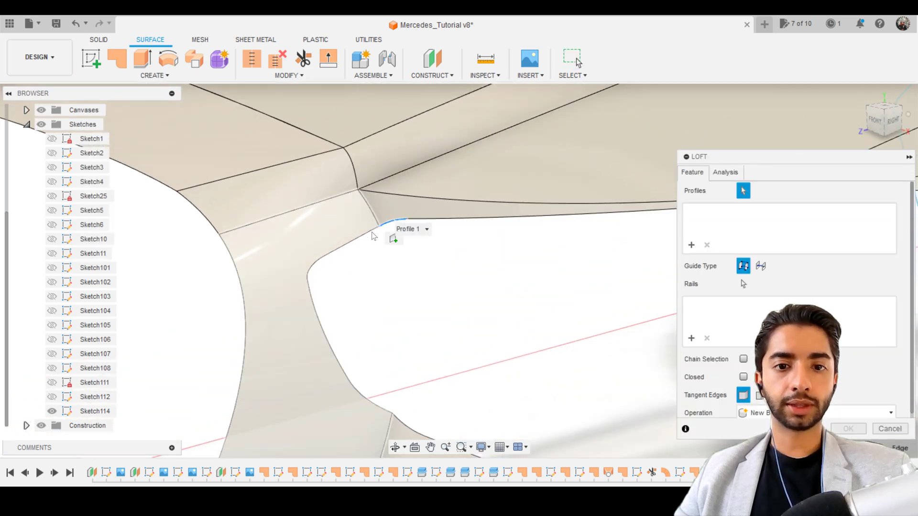
pyautogui.click(375, 234)
pyautogui.scroll(2, 372, 234)
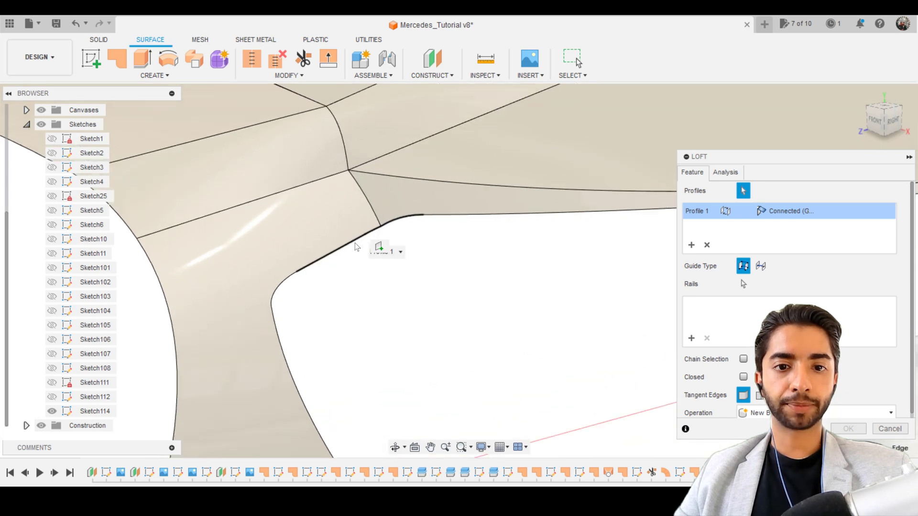
pyautogui.click(276, 319)
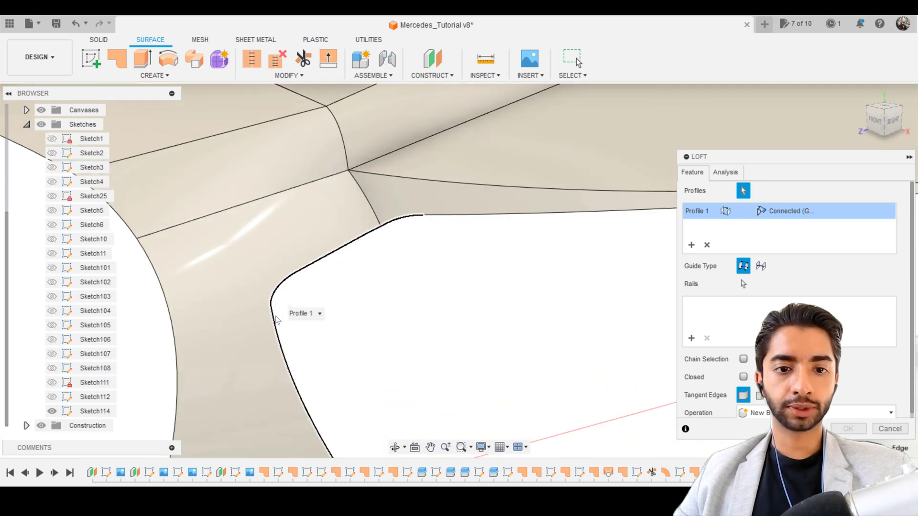
pyautogui.scroll(-4, 328, 284)
pyautogui.moveTo(359, 207); pyautogui.dragTo(258, 103, button='middle')
pyautogui.scroll(2, 257, 256)
pyautogui.scroll(2, 257, 255)
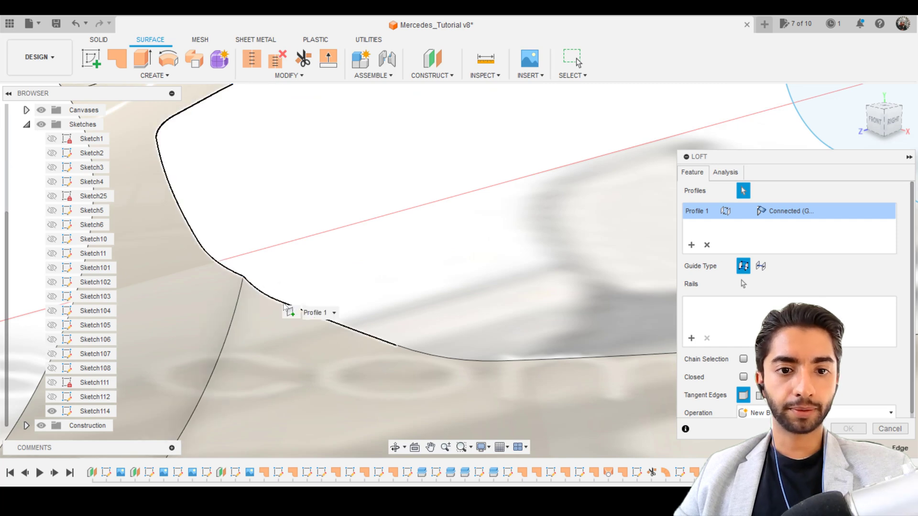
pyautogui.click(532, 359)
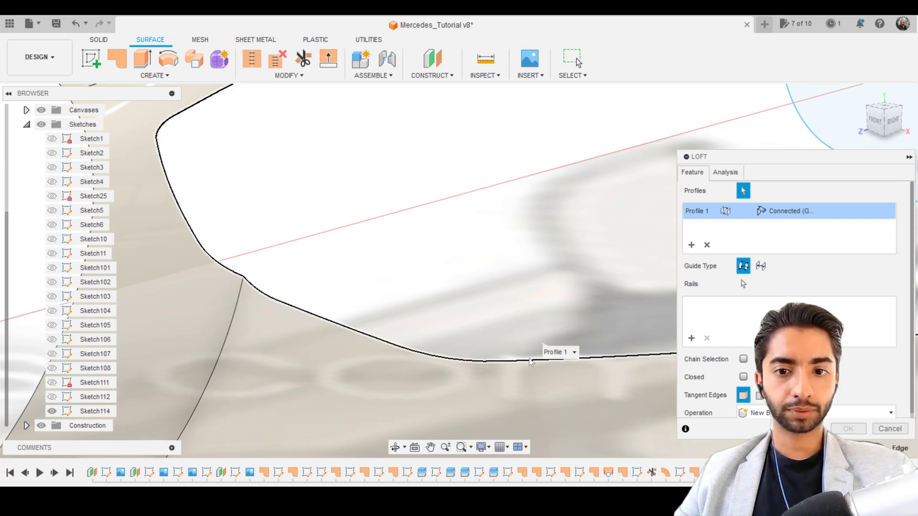
# Add the corner arc and upper curve to complete Profile 1's edge loop.
pyautogui.moveTo(512, 284); pyautogui.dragTo(117, 157, button='middle')
pyautogui.scroll(-2, 311, 192)
pyautogui.scroll(-2, 311, 192)
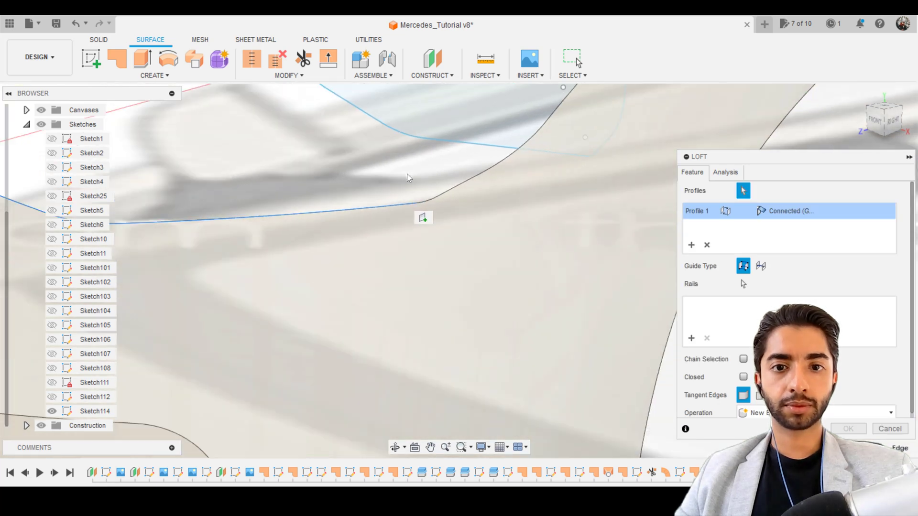
pyautogui.scroll(4, 410, 177)
pyautogui.click(433, 215)
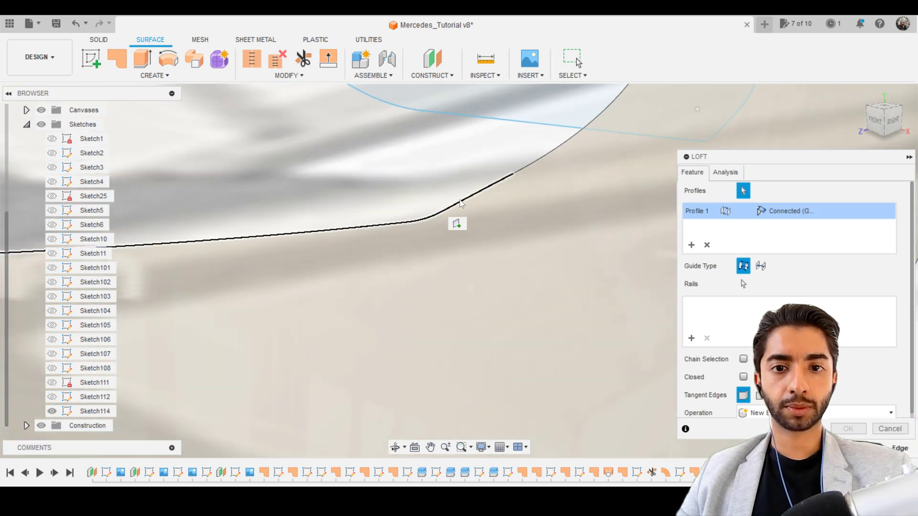
pyautogui.click(545, 163)
# Add a second loft profile, then remove the unwanted one.
pyautogui.moveTo(646, 87); pyautogui.dragTo(473, 138, button='middle')
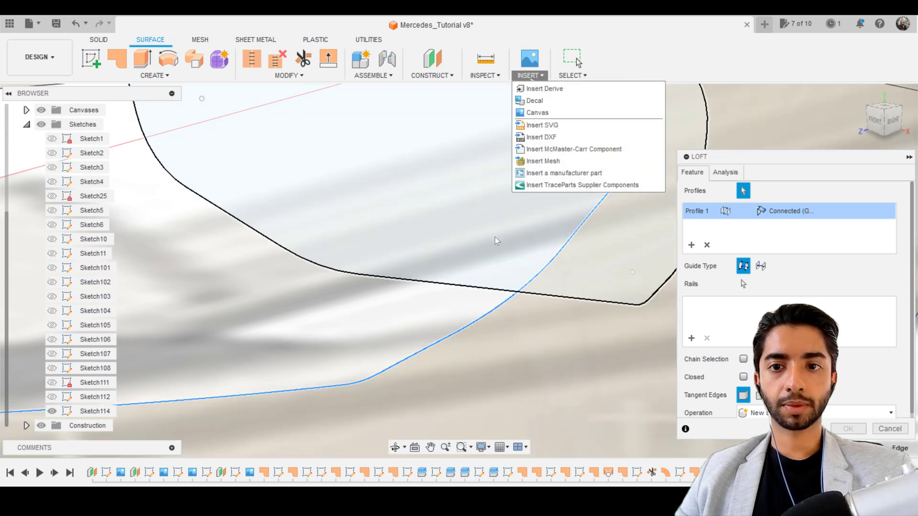
pyautogui.moveTo(476, 181); pyautogui.dragTo(444, 313, button='middle')
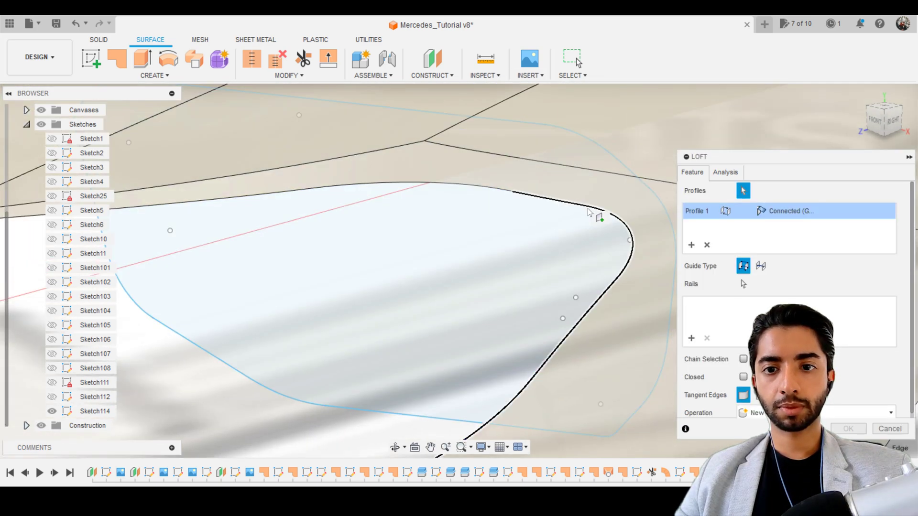
pyautogui.scroll(-3, 448, 207)
pyautogui.click(450, 209)
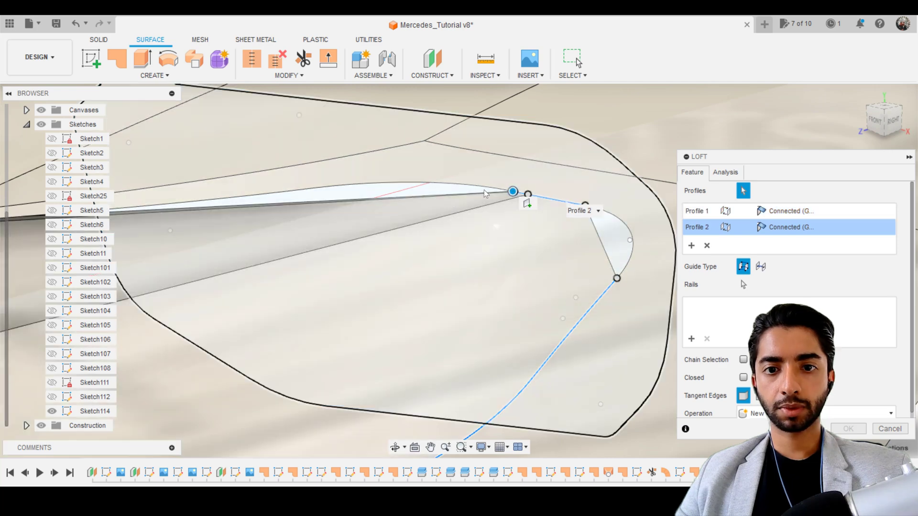
pyautogui.scroll(3, 454, 213)
pyautogui.scroll(-5, 455, 213)
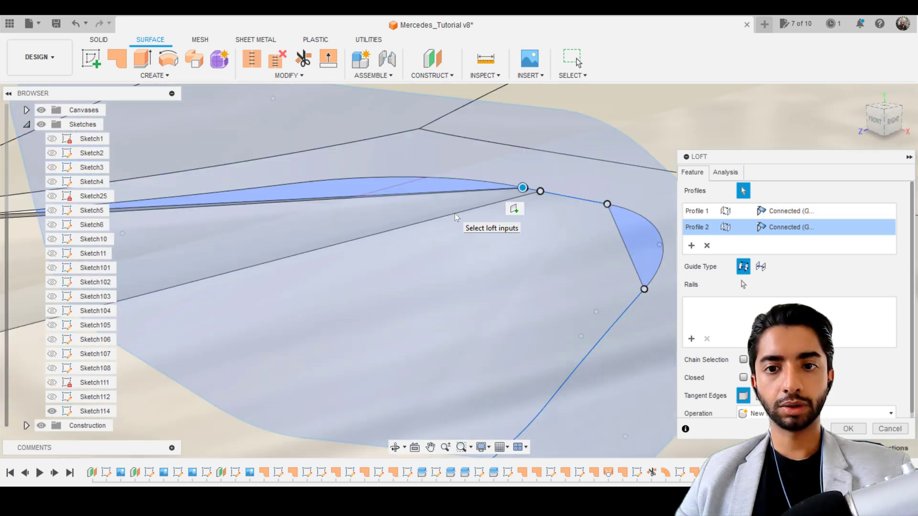
pyautogui.click(707, 246)
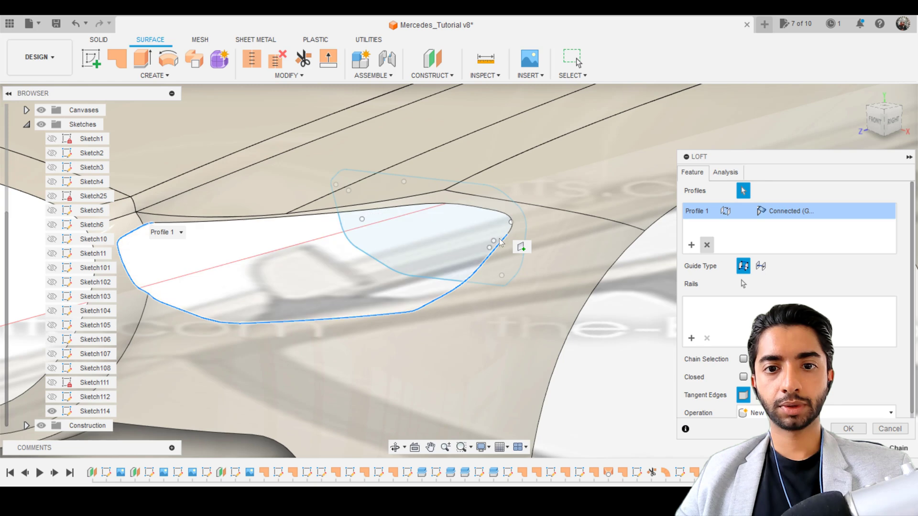
# Pick Sketch114's outline as Profile 2 and create the lofted headlight recess surface.
pyautogui.scroll(5, 504, 234)
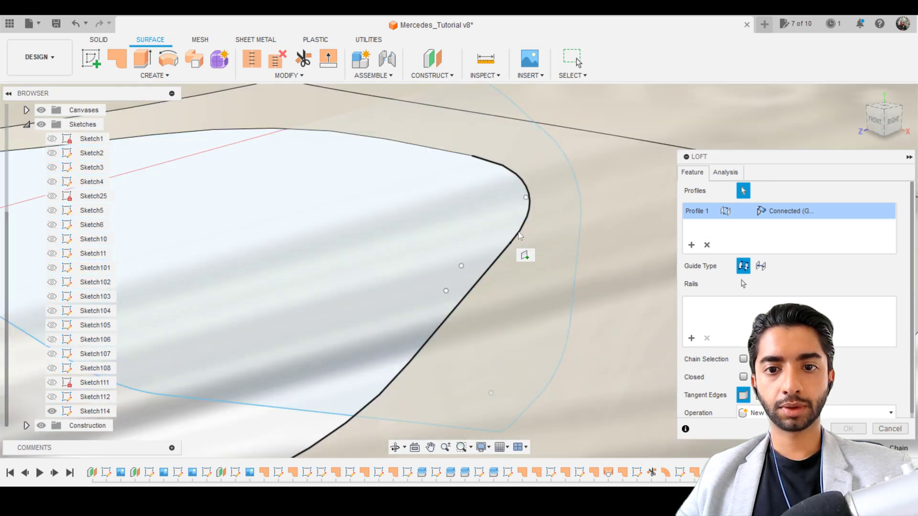
pyautogui.scroll(-2, 519, 235)
pyautogui.scroll(-5, 192, 243)
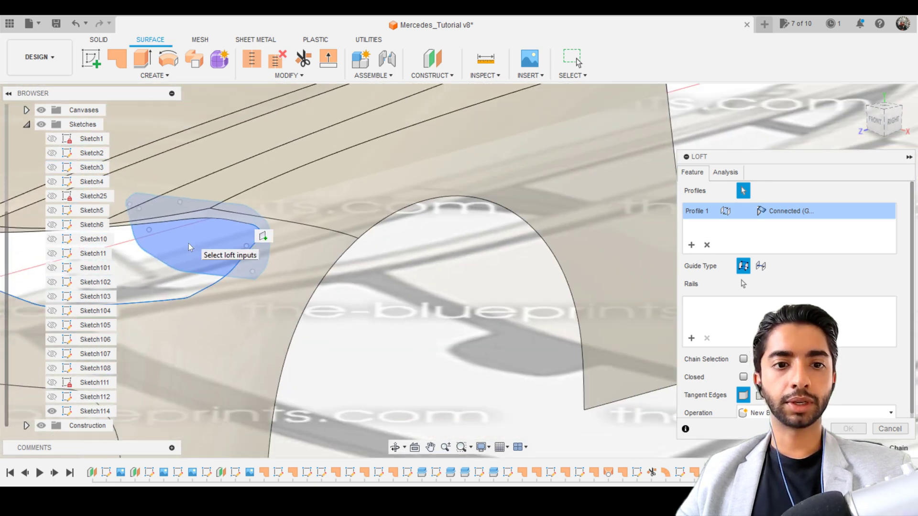
pyautogui.scroll(5, 492, 259)
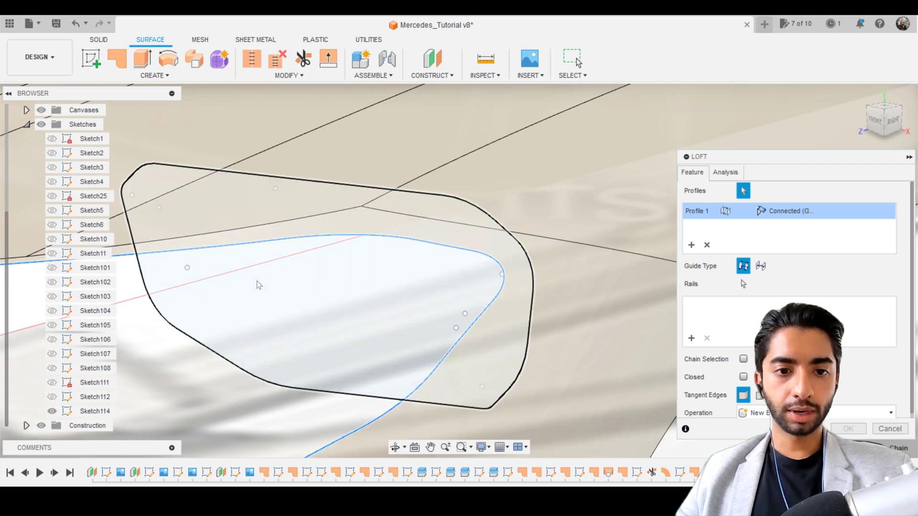
pyautogui.keyDown('shift'); pyautogui.moveTo(258, 283); pyautogui.dragTo(506, 236, button='middle'); pyautogui.keyUp('shift')
pyautogui.scroll(-3, 216, 245)
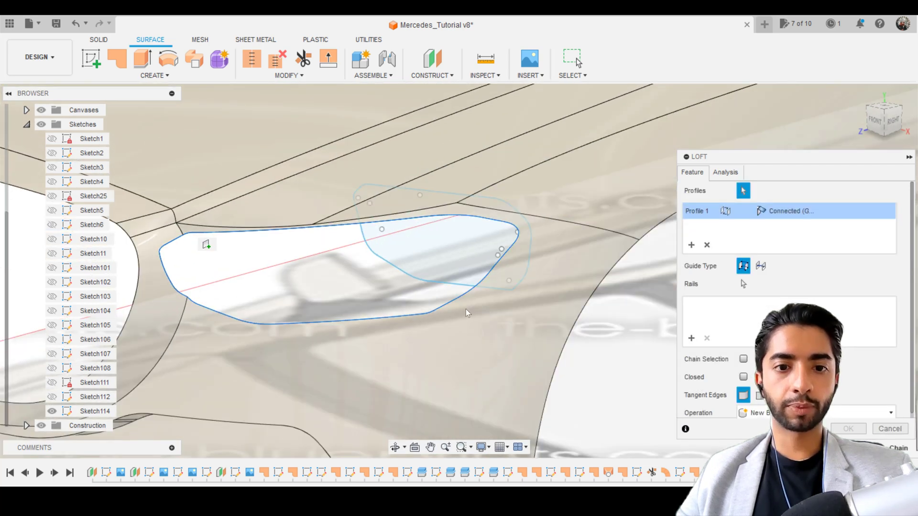
pyautogui.keyDown('shift'); pyautogui.moveTo(497, 334); pyautogui.dragTo(450, 268, button='middle'); pyautogui.keyUp('shift')
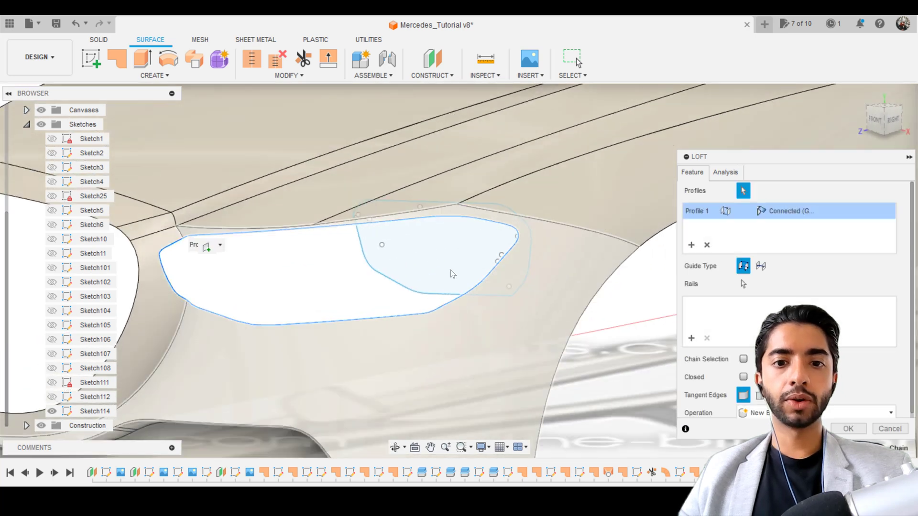
pyautogui.click(450, 268)
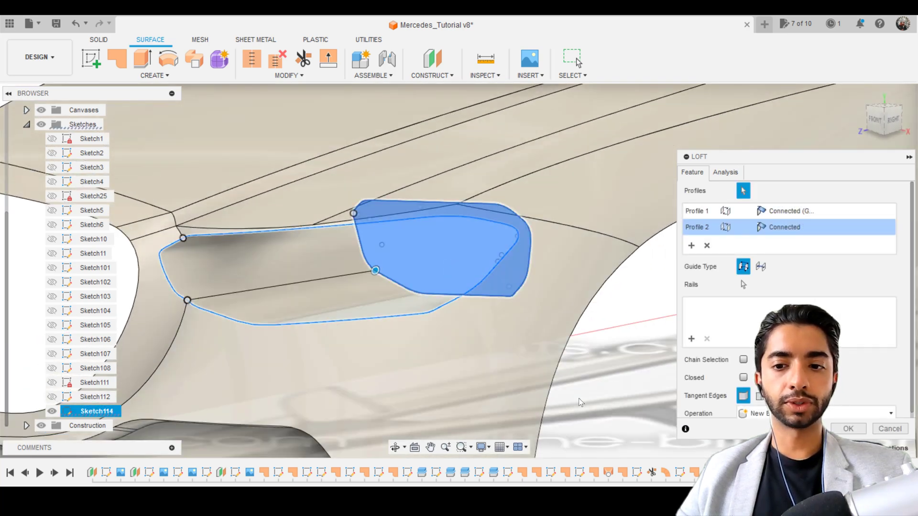
pyautogui.keyDown('shift'); pyautogui.moveTo(578, 398); pyautogui.dragTo(550, 382, button='middle'); pyautogui.keyUp('shift')
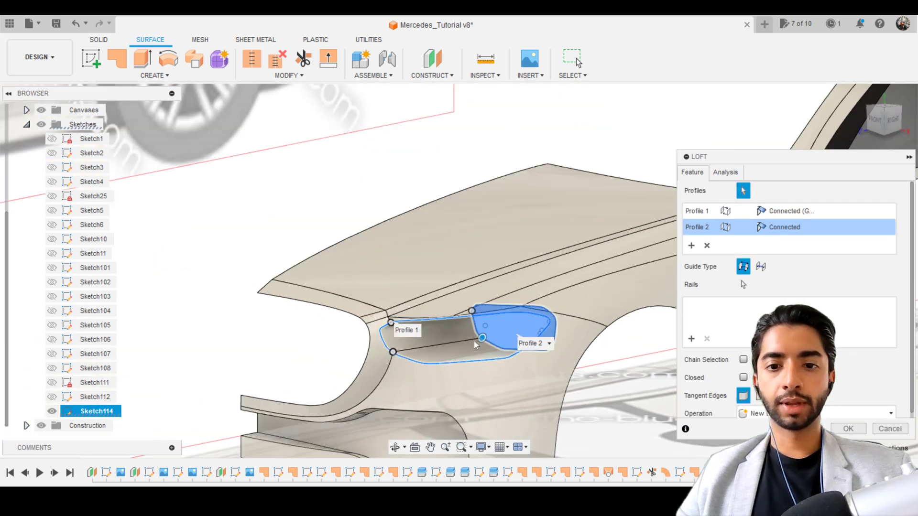
pyautogui.click(848, 429)
pyautogui.scroll(-3, 607, 392)
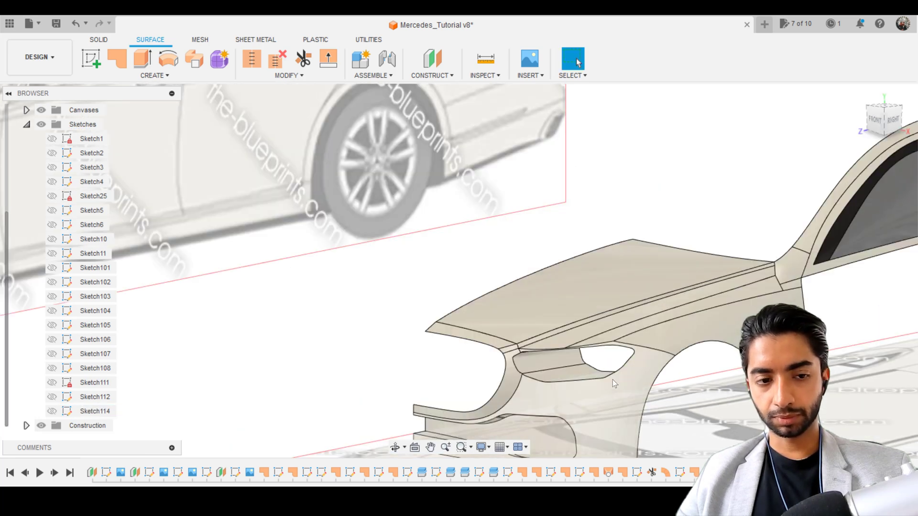
pyautogui.scroll(4, 612, 380)
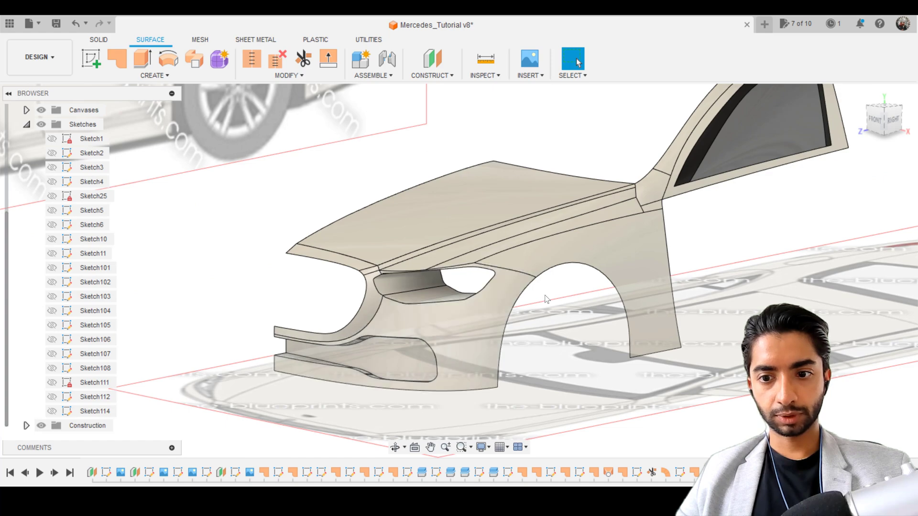
pyautogui.keyDown('shift'); pyautogui.moveTo(468, 274); pyautogui.dragTo(395, 287, button='middle'); pyautogui.keyUp('shift')
pyautogui.scroll(4, 446, 292)
pyautogui.scroll(1, 452, 276)
pyautogui.scroll(-4, 452, 275)
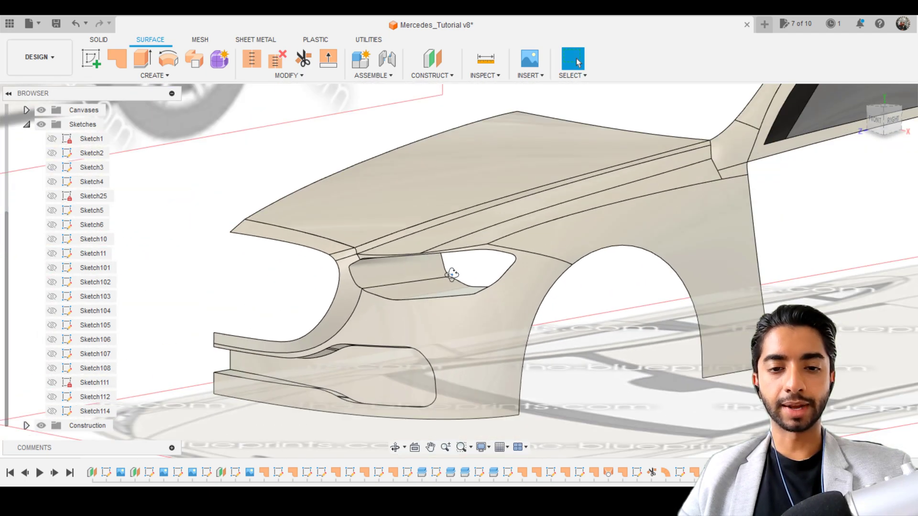
pyautogui.keyDown('shift'); pyautogui.moveTo(450, 272); pyautogui.dragTo(368, 258, button='middle'); pyautogui.keyUp('shift')
pyautogui.press('Escape')
# Patch both boundary edge loops of the headlight opening.
pyautogui.click(117, 60)
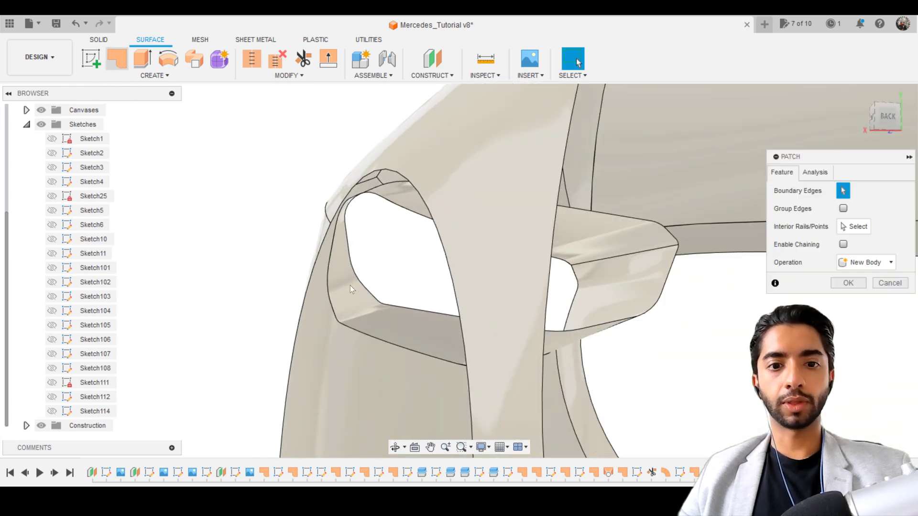
pyautogui.click(360, 285)
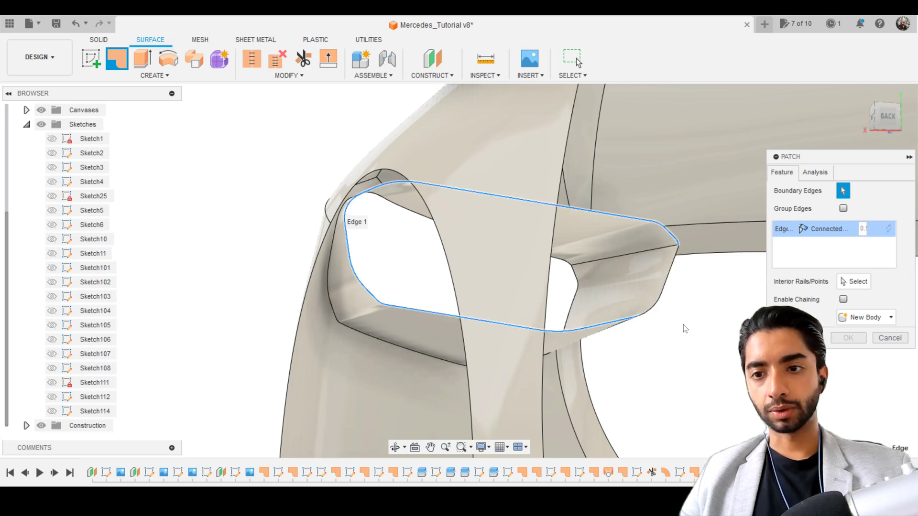
pyautogui.scroll(2, 684, 325)
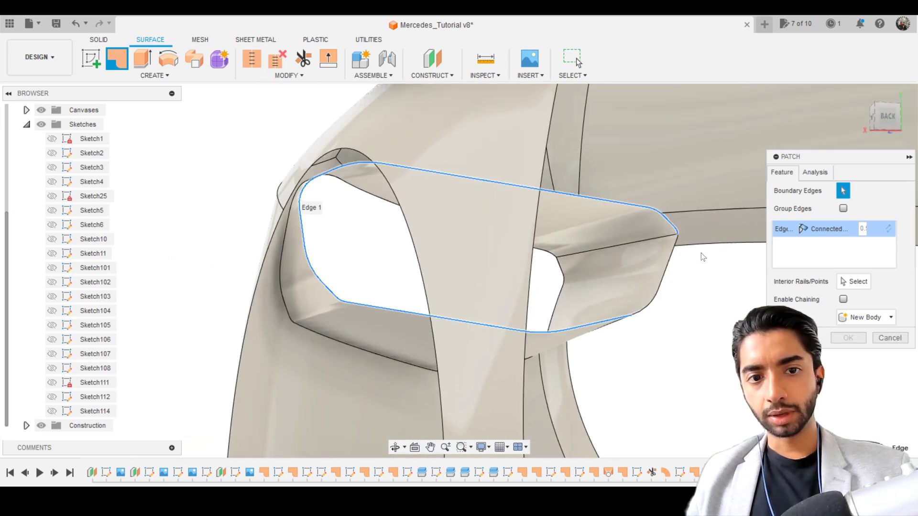
pyautogui.scroll(3, 659, 280)
pyautogui.click(656, 275)
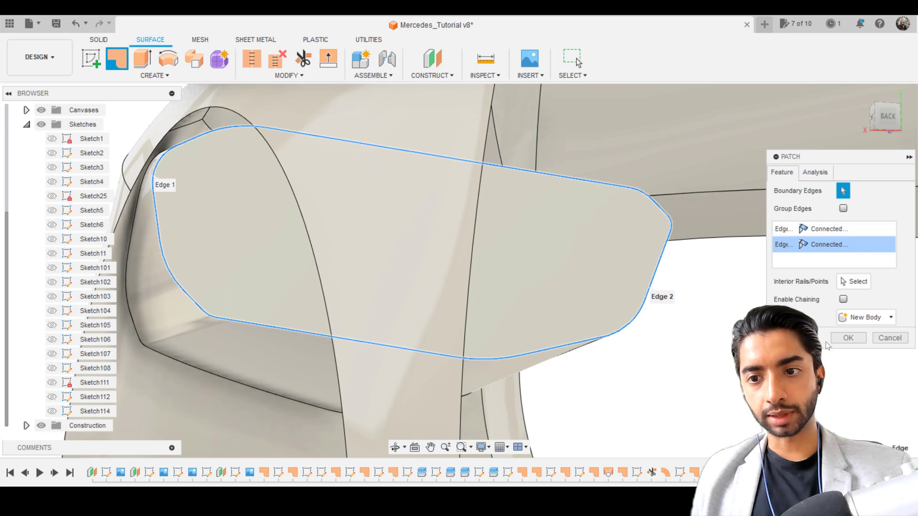
pyautogui.press('Return')
pyautogui.scroll(-5, 574, 329)
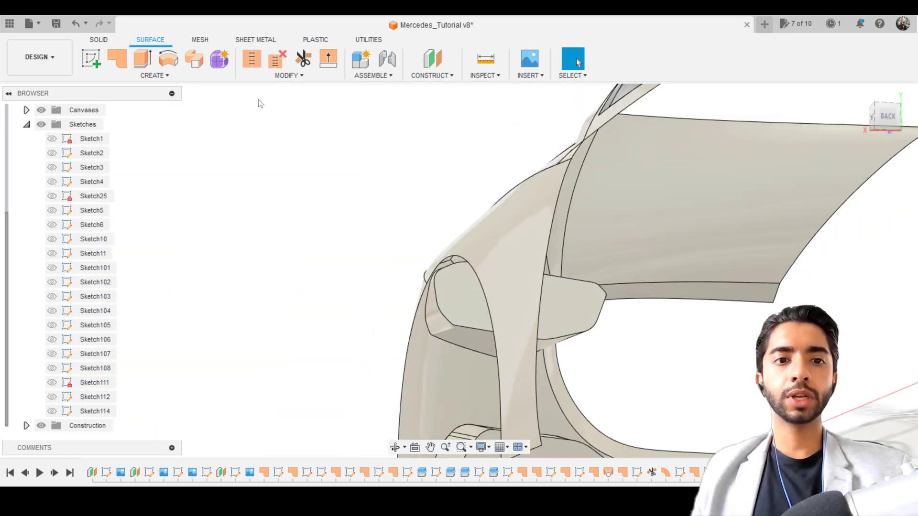
# Stitch the two headlight surfaces into one body.
pyautogui.click(252, 59)
pyautogui.click(460, 332)
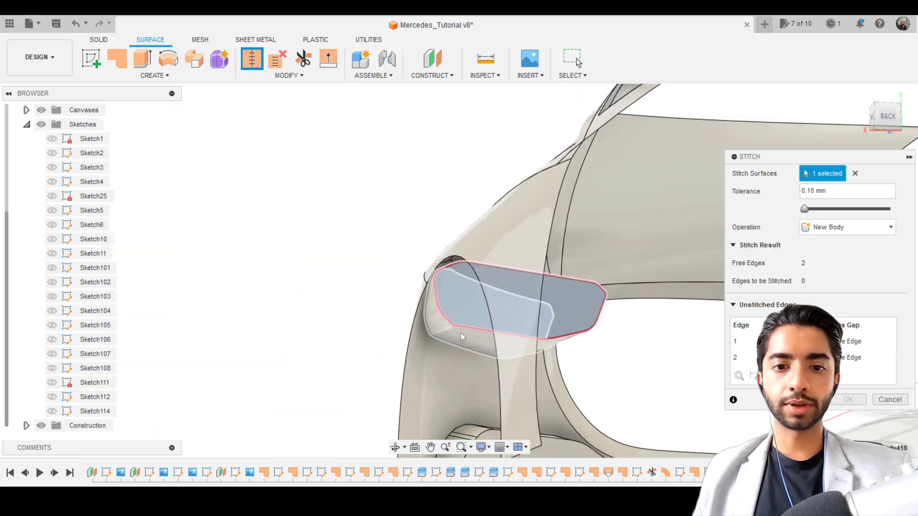
pyautogui.click(564, 316)
pyautogui.click(840, 400)
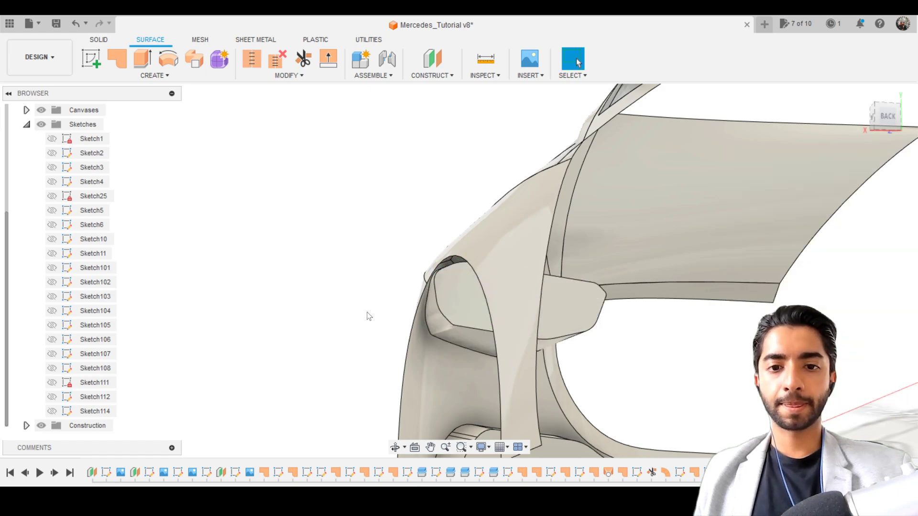
pyautogui.keyDown('shift'); pyautogui.moveTo(368, 313); pyautogui.dragTo(498, 364, button='middle'); pyautogui.keyUp('shift')
pyautogui.scroll(6, 359, 343)
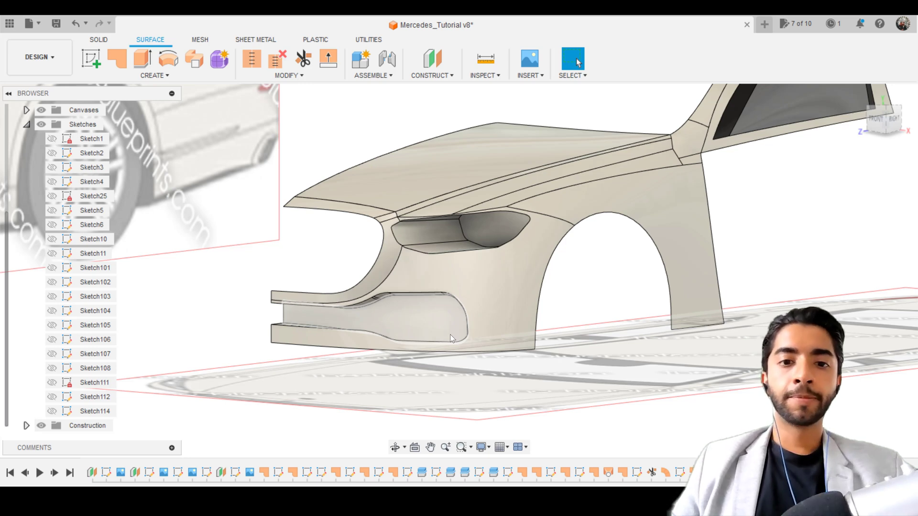
pyautogui.scroll(5, 385, 262)
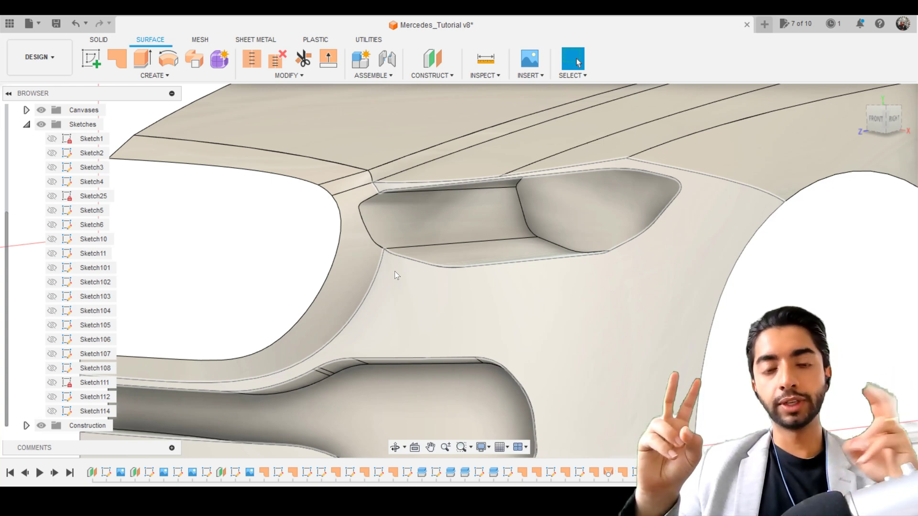
pyautogui.scroll(-10, 395, 270)
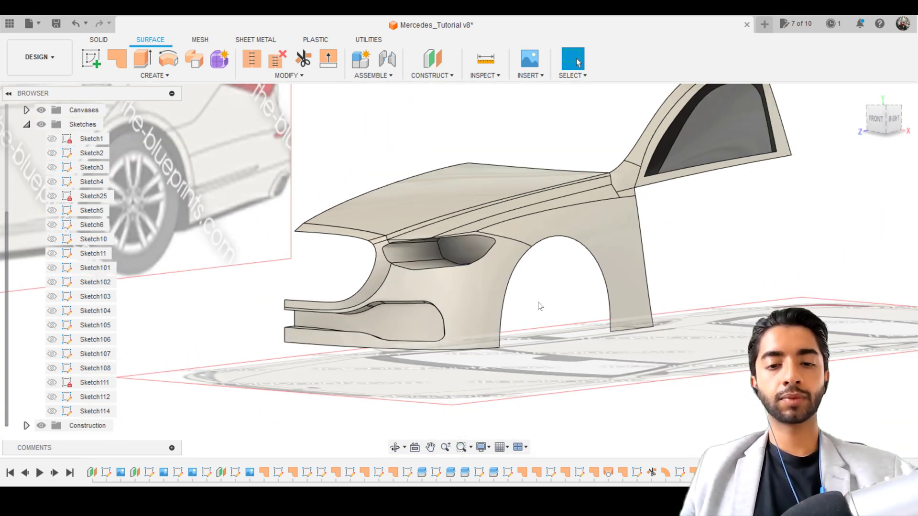
pyautogui.scroll(-3, 539, 306)
pyautogui.scroll(3, 539, 306)
pyautogui.keyDown('shift'); pyautogui.moveTo(525, 302); pyautogui.dragTo(555, 314, button='middle'); pyautogui.keyUp('shift')
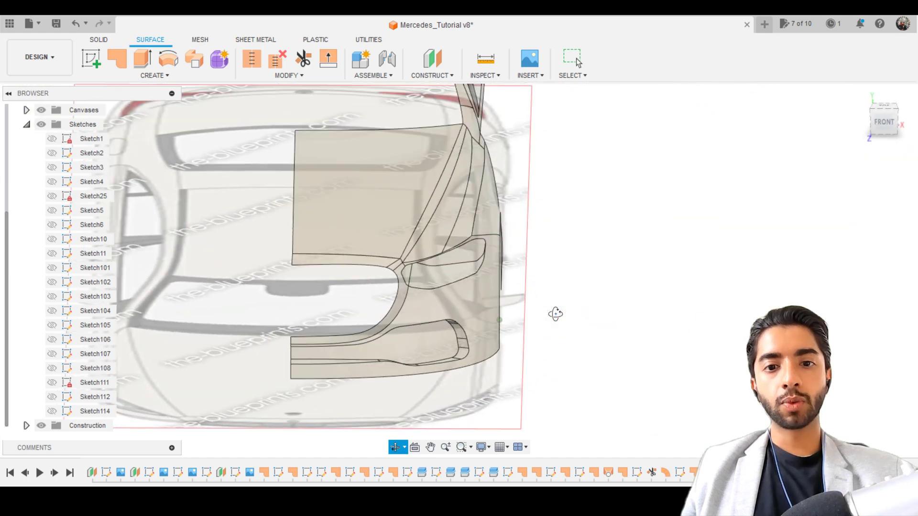
# Orbit from top-down to a perspective front view of the fender.
pyautogui.scroll(5, 461, 259)
pyautogui.keyDown('shift'); pyautogui.moveTo(453, 267); pyautogui.dragTo(431, 251, button='middle'); pyautogui.keyUp('shift')
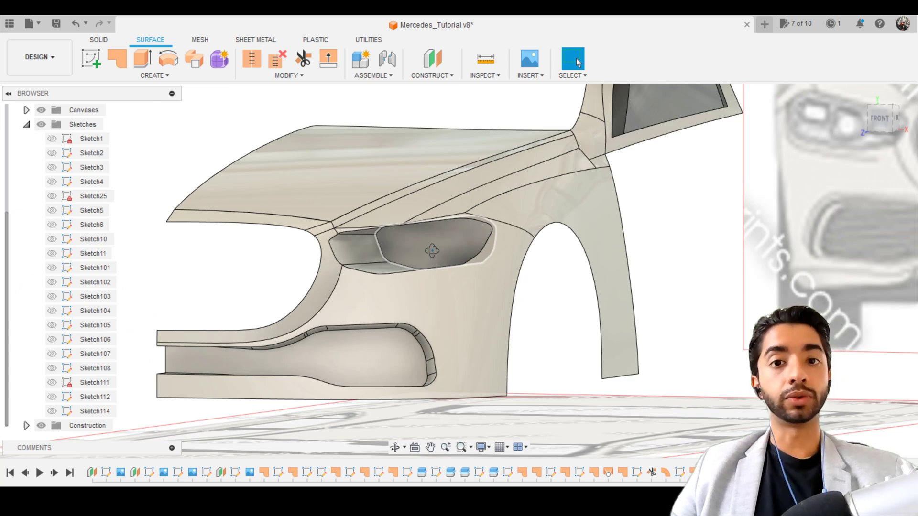
pyautogui.scroll(-3, 432, 252)
pyautogui.scroll(3, 406, 233)
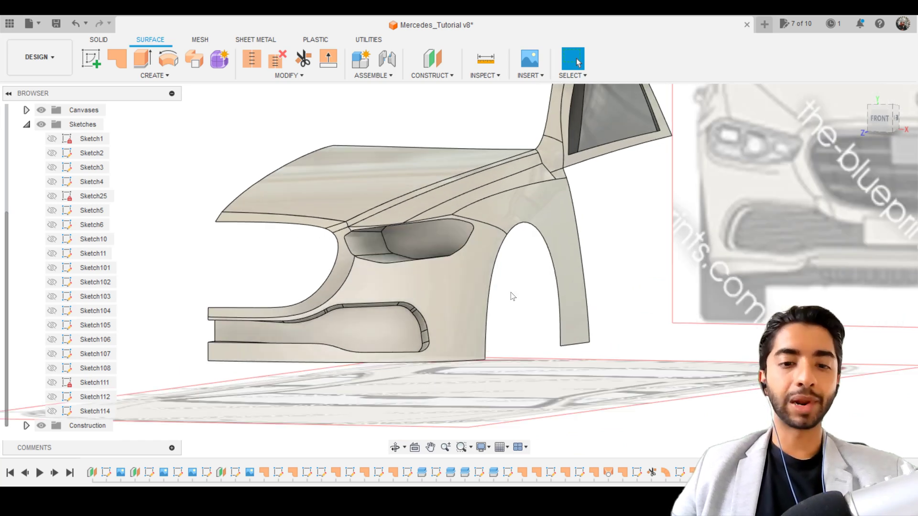
pyautogui.scroll(-3, 509, 328)
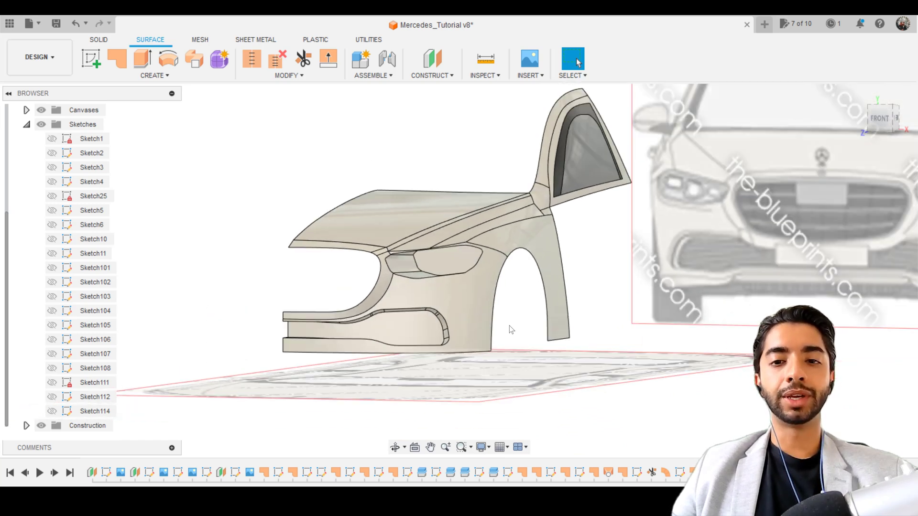
pyautogui.scroll(2, 510, 329)
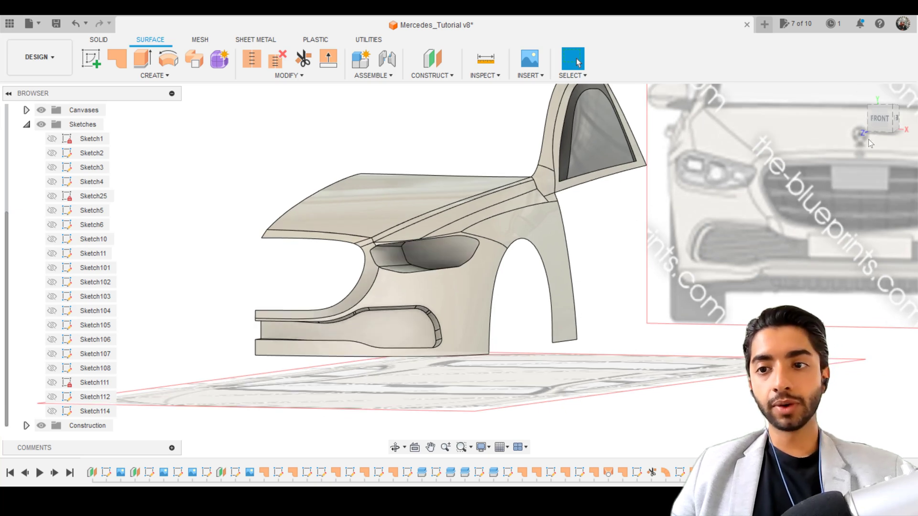
# Compare the headlight against the RIGHT and then FRONT blueprint views.
pyautogui.click(897, 119)
pyautogui.scroll(3, 272, 219)
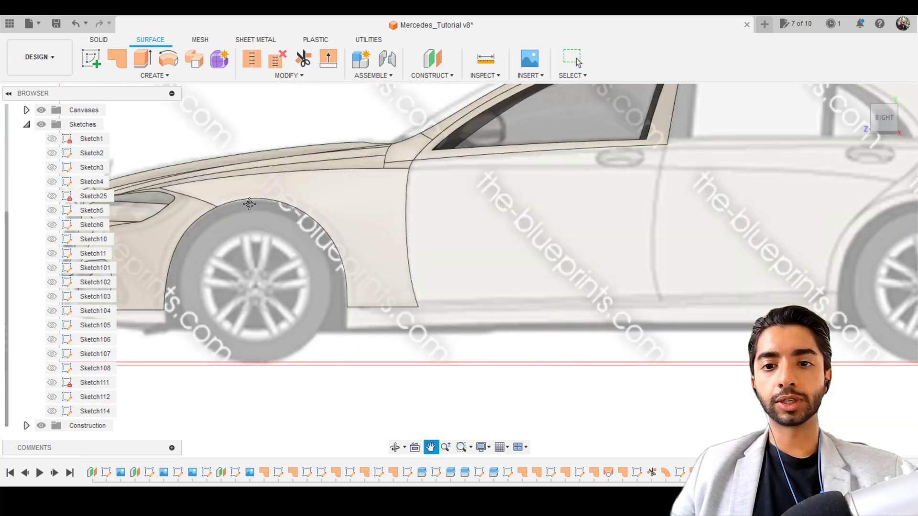
pyautogui.scroll(-4, 569, 214)
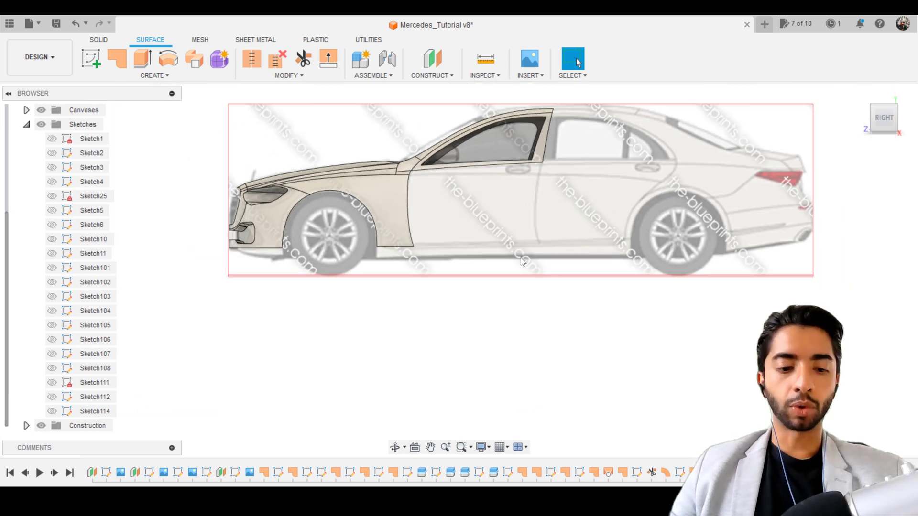
pyautogui.scroll(2, 230, 192)
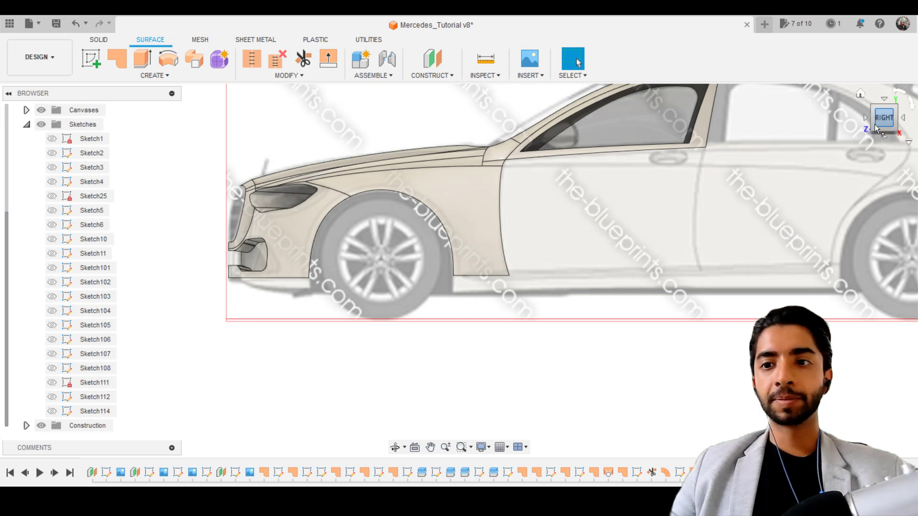
pyautogui.click(867, 118)
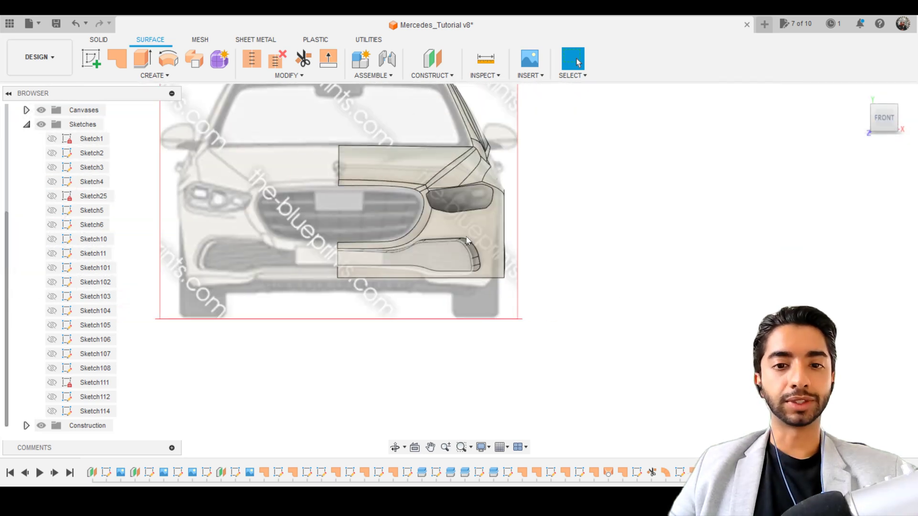